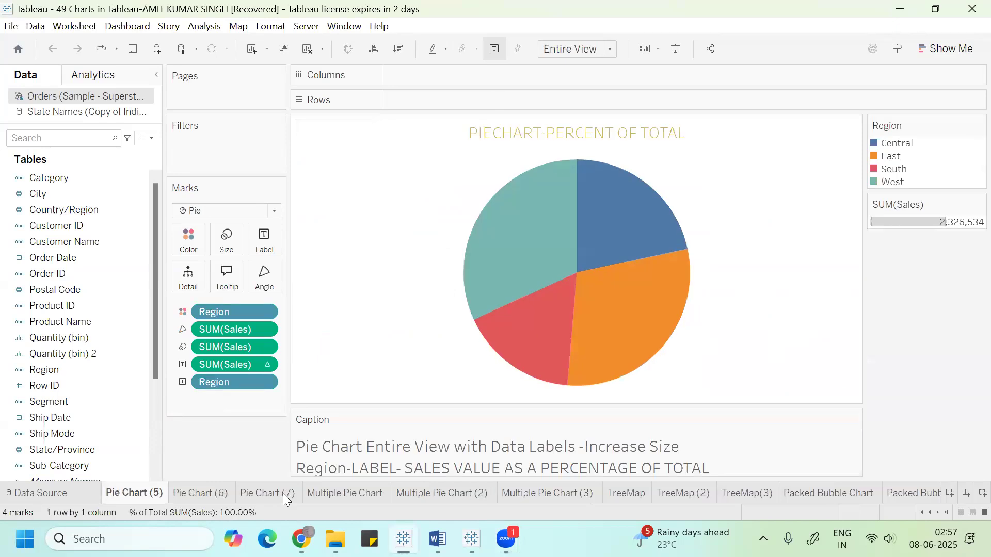
Step: Look through the pie chart and multiple pie chart sheets up to TreeMap, and return to Pie Chart (5)
{"action": "scroll", "coordinate": [283, 494], "scroll_direction": "up", "scroll_amount": 2}
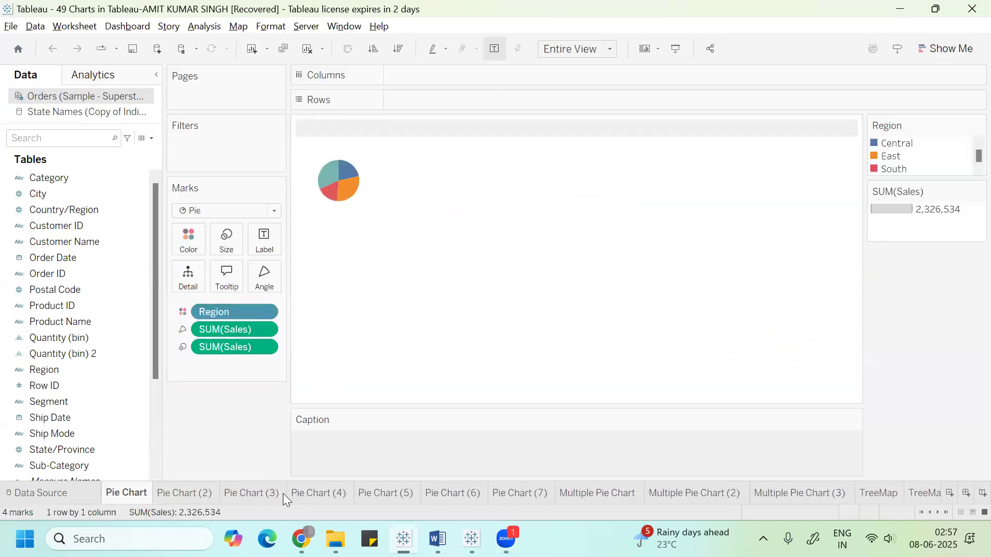
{"action": "scroll", "coordinate": [283, 494], "scroll_direction": "down", "scroll_amount": 1}
{"action": "scroll", "coordinate": [283, 493], "scroll_direction": "down", "scroll_amount": 4}
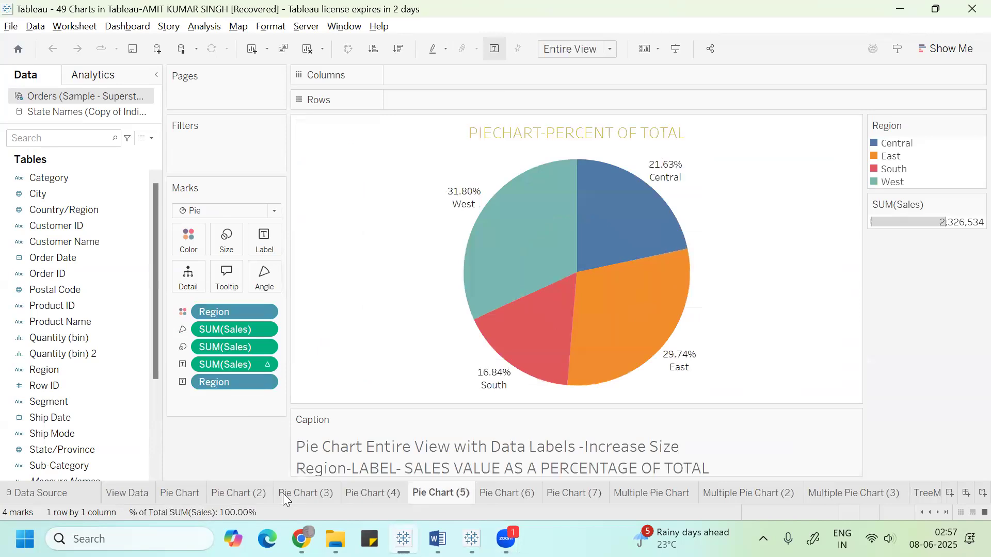
{"action": "scroll", "coordinate": [282, 493], "scroll_direction": "down", "scroll_amount": 3}
{"action": "scroll", "coordinate": [283, 493], "scroll_direction": "down", "scroll_amount": 2}
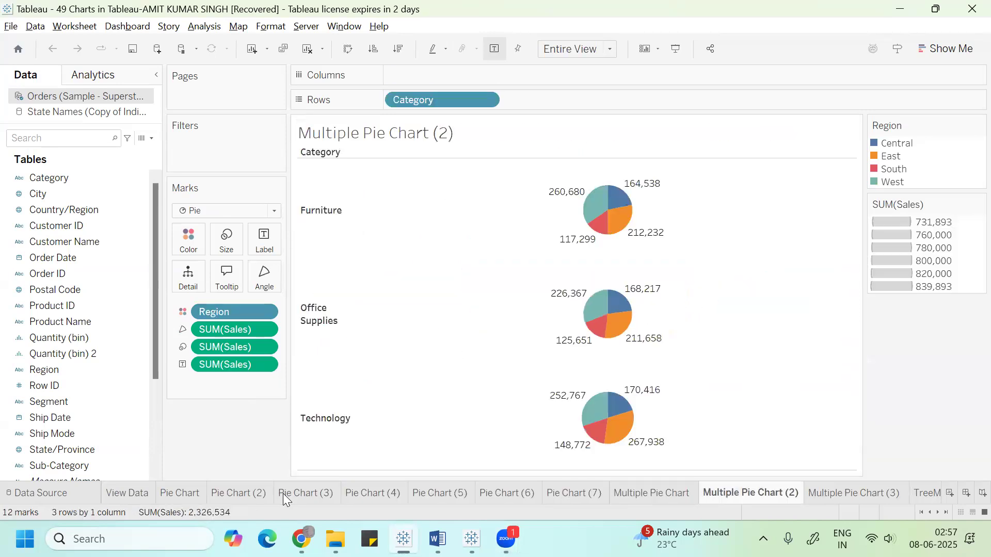
{"action": "scroll", "coordinate": [282, 493], "scroll_direction": "down", "scroll_amount": 1}
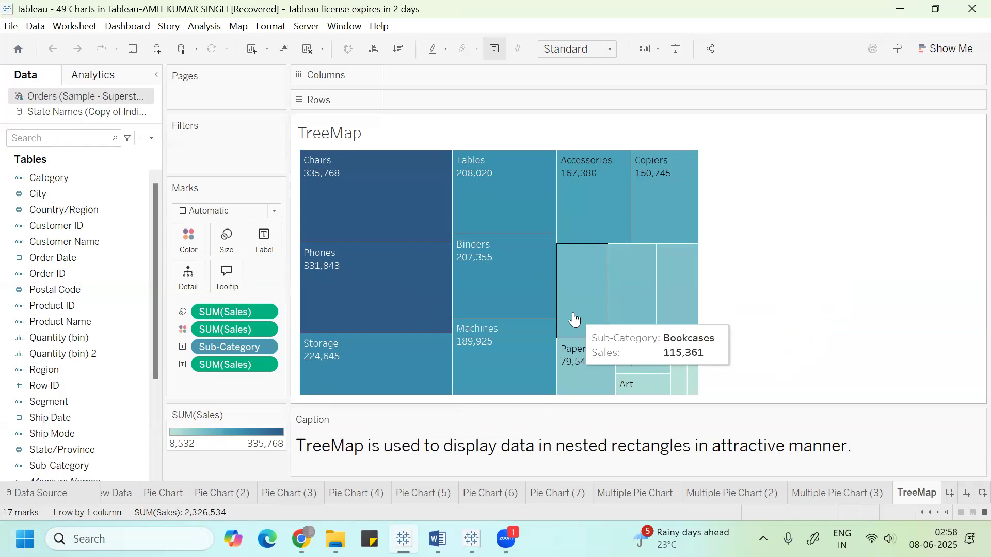
{"action": "key", "text": "ctrl+shift+Tab"}
{"action": "key", "text": "ctrl+shift+Tab"}
{"action": "key", "text": "ctrl+shift+Tab"}
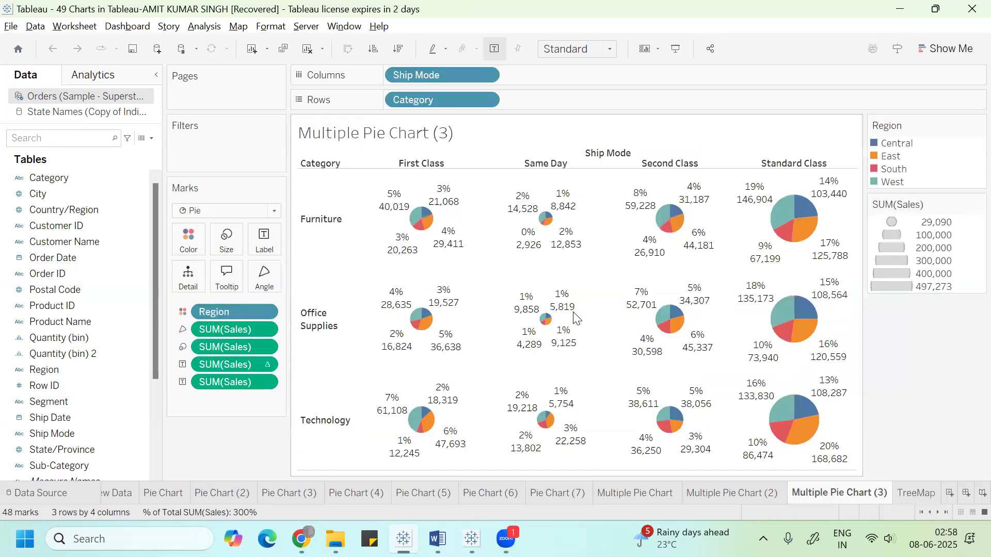
{"action": "key", "text": "ctrl+shift+Tab"}
{"action": "key", "text": "ctrl+shift+Tab"}
{"action": "key", "text": "ctrl+shift+Tab"}
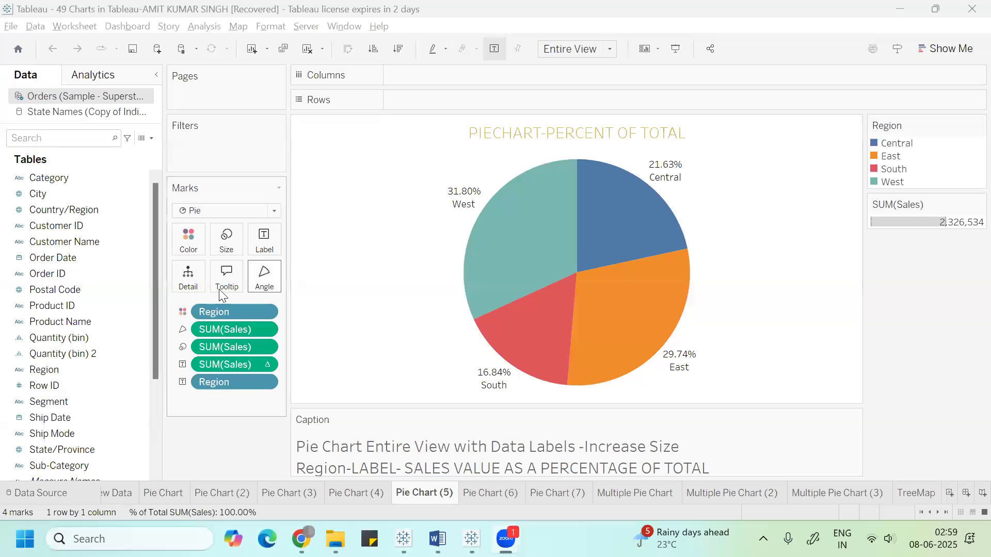
Step: Try Sub-Category in place of Region as the color field on Pie Chart (5), and restore Region
{"action": "left_click", "coordinate": [218, 310]}
{"action": "left_click_drag", "start_coordinate": [145, 296], "coordinate": [47, 309]}
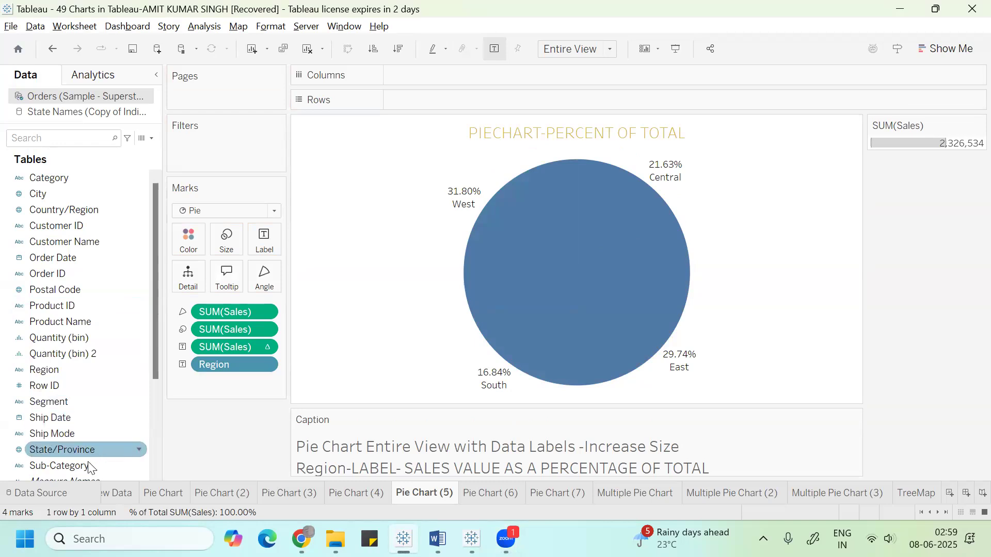
{"action": "left_click_drag", "start_coordinate": [89, 464], "coordinate": [192, 239]}
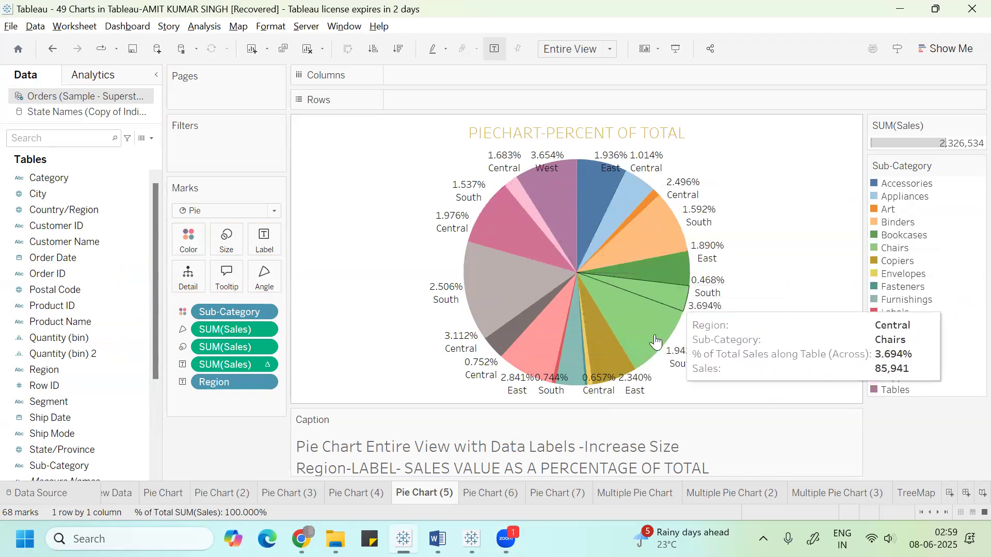
{"action": "left_click_drag", "start_coordinate": [229, 311], "coordinate": [193, 238]}
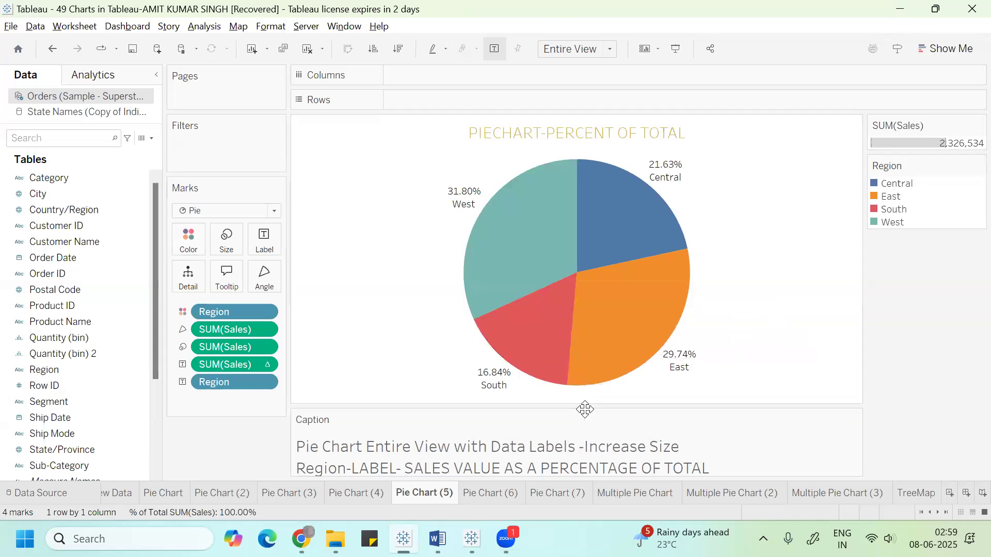
Step: Review the sheets from Pie Chart (6) to TreeMap, examining the sub-category sales tiles and the available chart types
{"action": "left_click", "coordinate": [499, 497]}
{"action": "key", "text": "Right"}
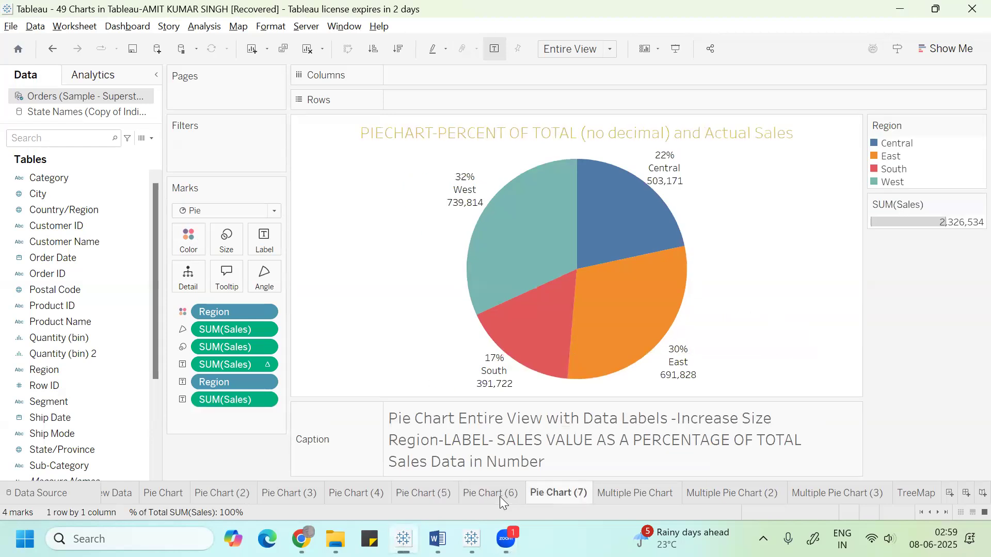
{"action": "key", "text": "Right"}
{"action": "key", "text": "Right"}
{"action": "key", "text": "Right"}
{"action": "key", "text": "Right"}
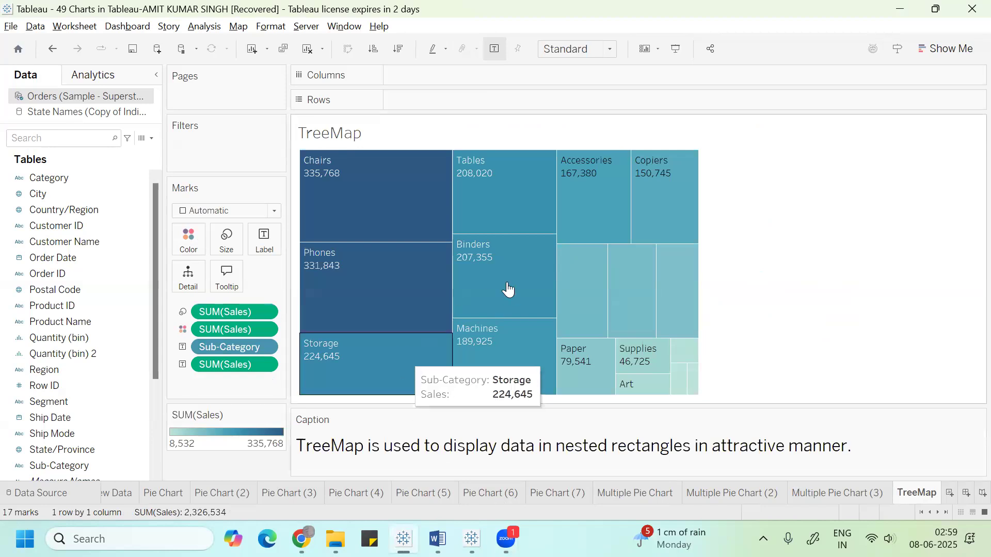
{"action": "mouse_move", "coordinate": [515, 286]}
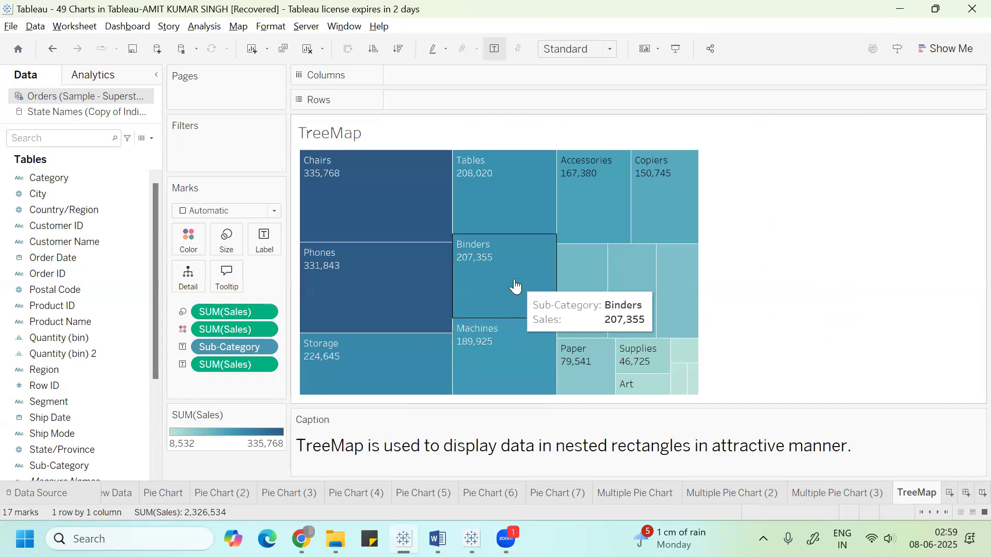
{"action": "mouse_move", "coordinate": [329, 241]}
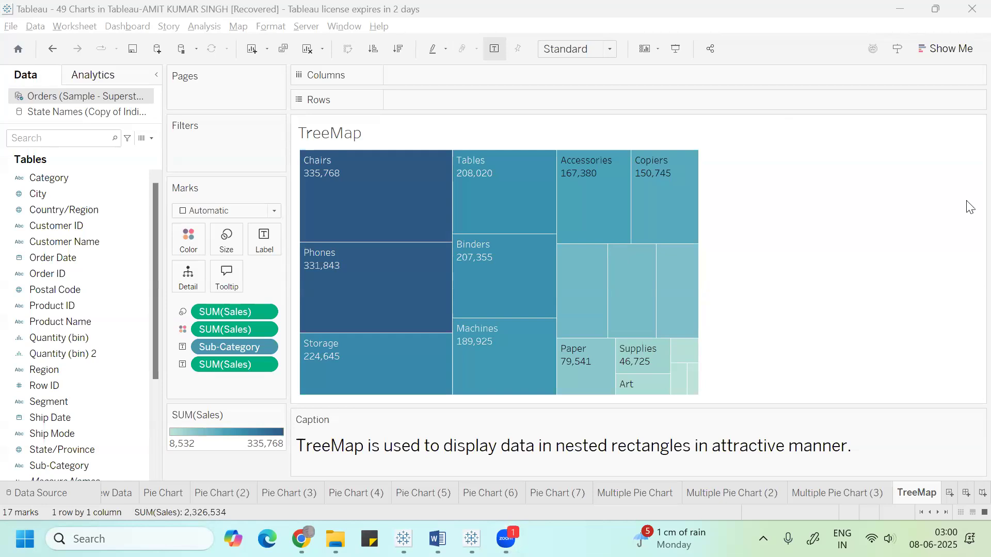
{"action": "left_click", "coordinate": [967, 46]}
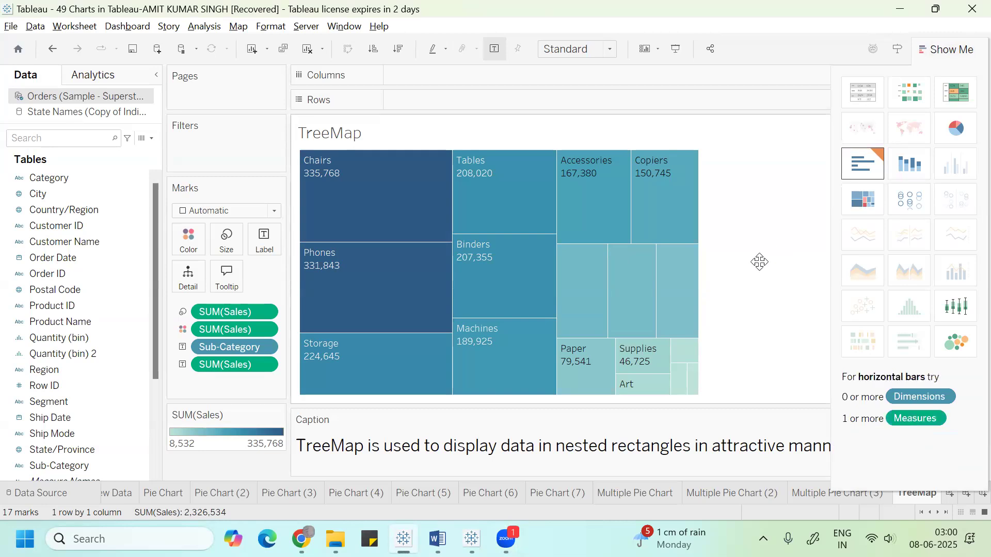
Step: In Tableau Public, connect to the Sample - Superstore Excel workbook and add its Orders table to the data model
{"action": "left_click", "coordinate": [471, 539]}
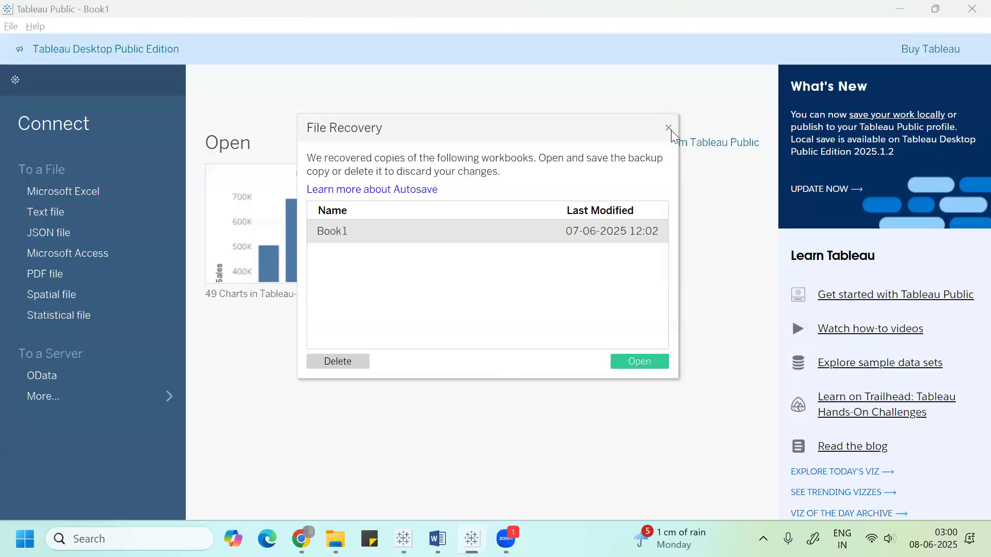
{"action": "left_click", "coordinate": [668, 129]}
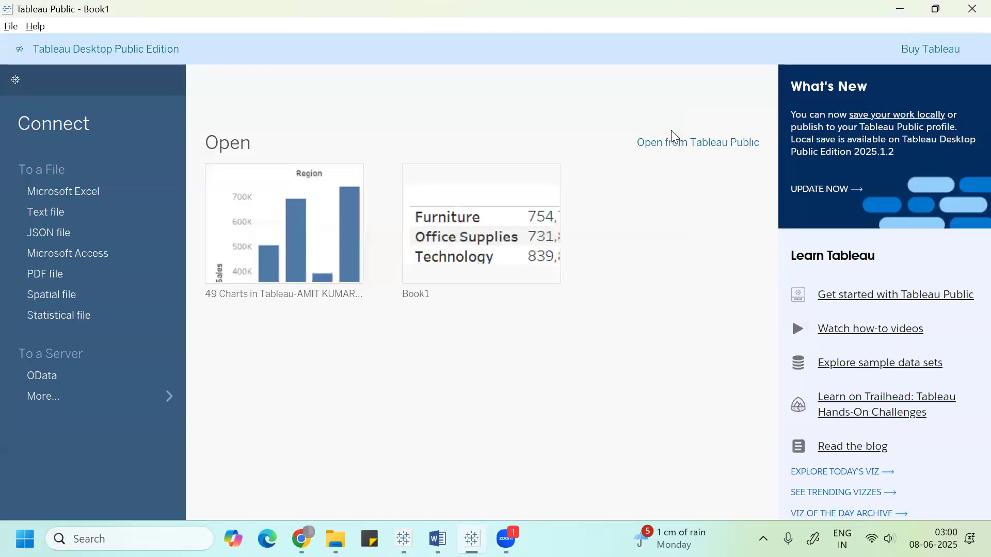
{"action": "left_click", "coordinate": [73, 191]}
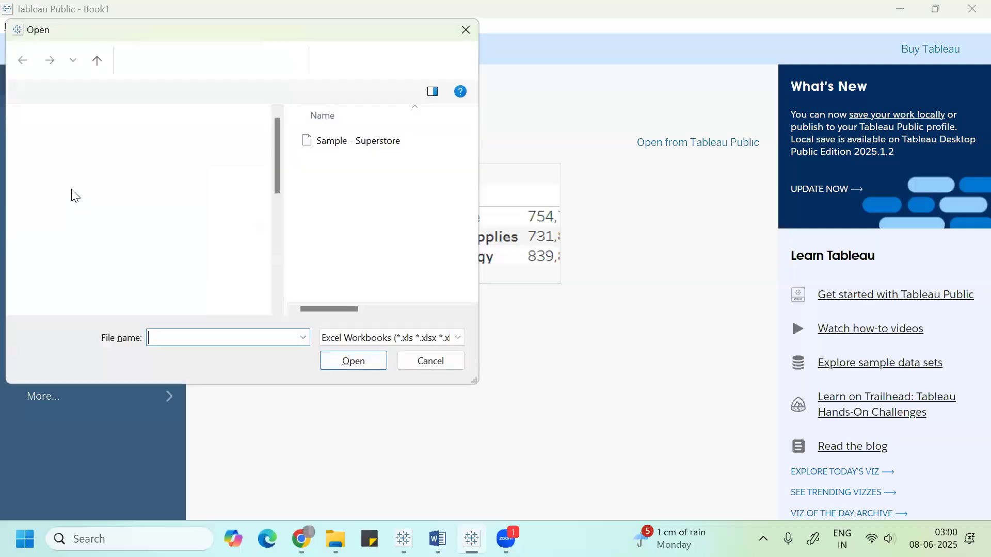
{"action": "double_click", "coordinate": [364, 141]}
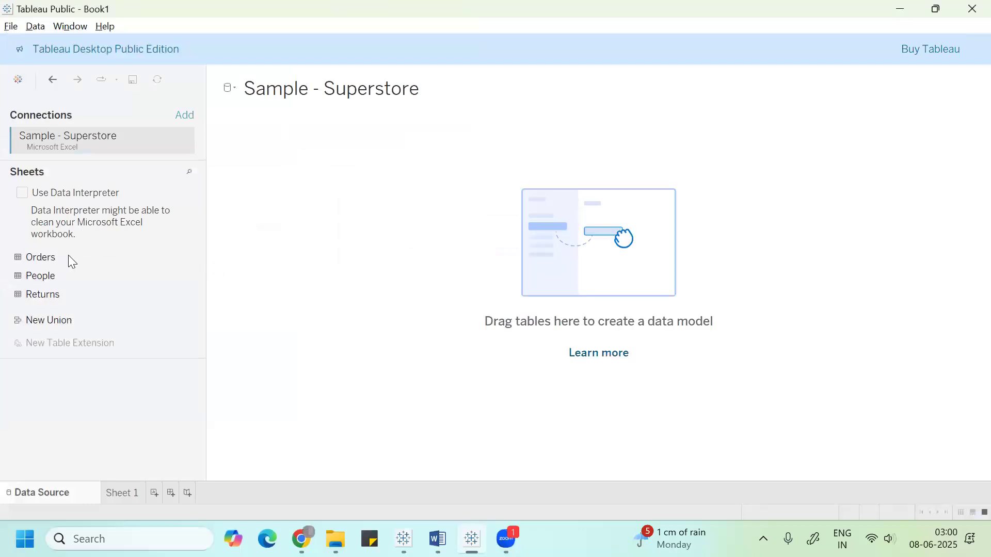
{"action": "left_click_drag", "start_coordinate": [606, 230], "coordinate": [606, 230]}
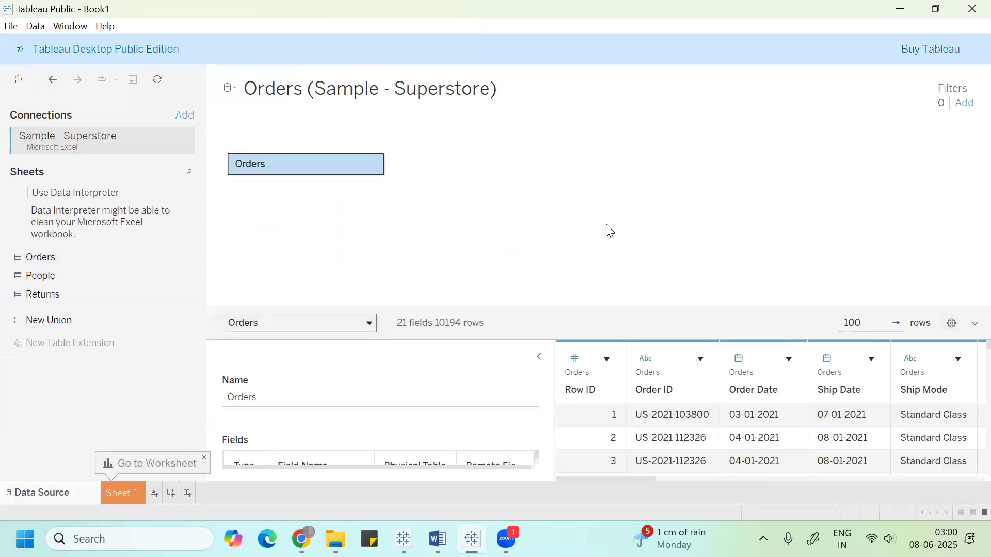
Step: Rename Sheet 1 as Tree-Map
{"action": "double_click", "coordinate": [129, 495]}
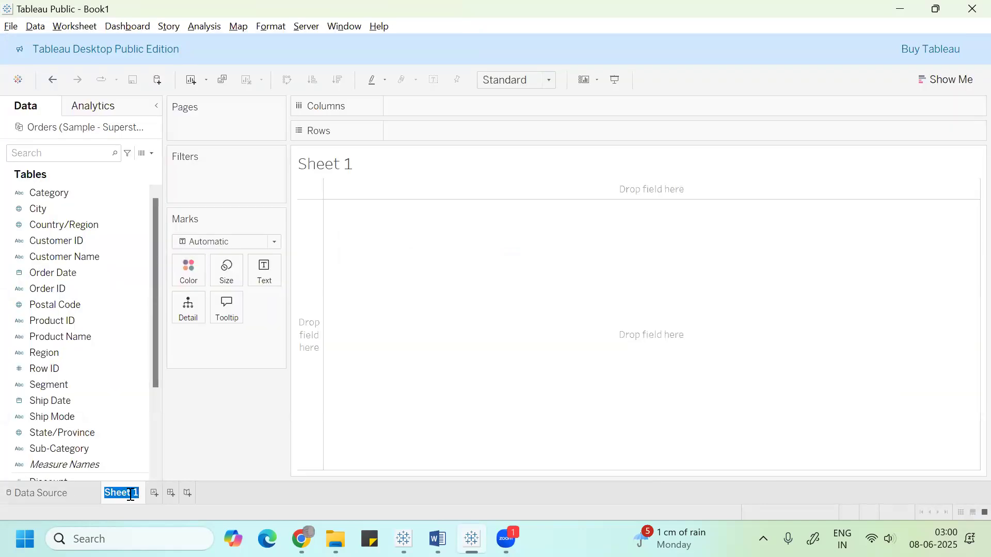
{"action": "key", "text": "BackSpace"}
{"action": "type", "text": "Tree-Map"}
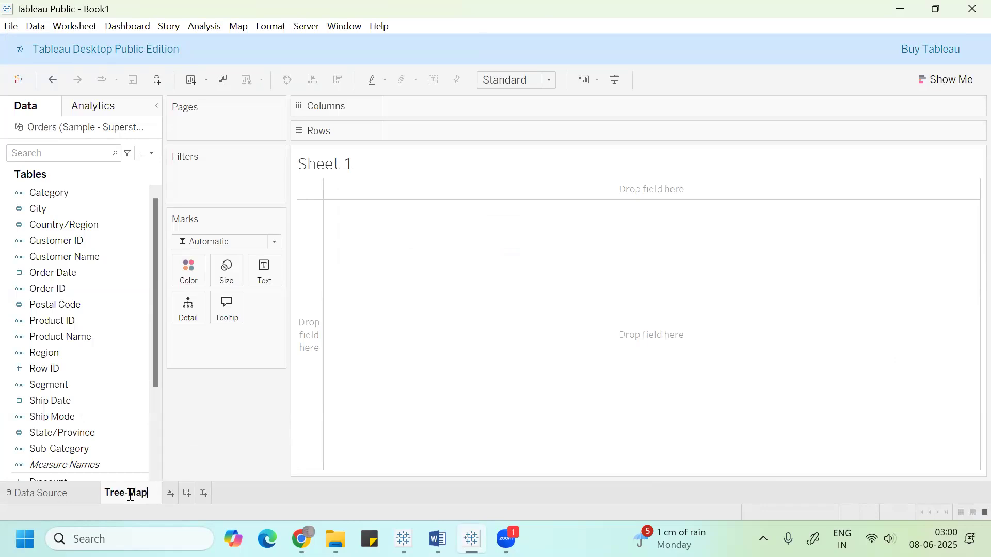
{"action": "key", "text": "Return"}
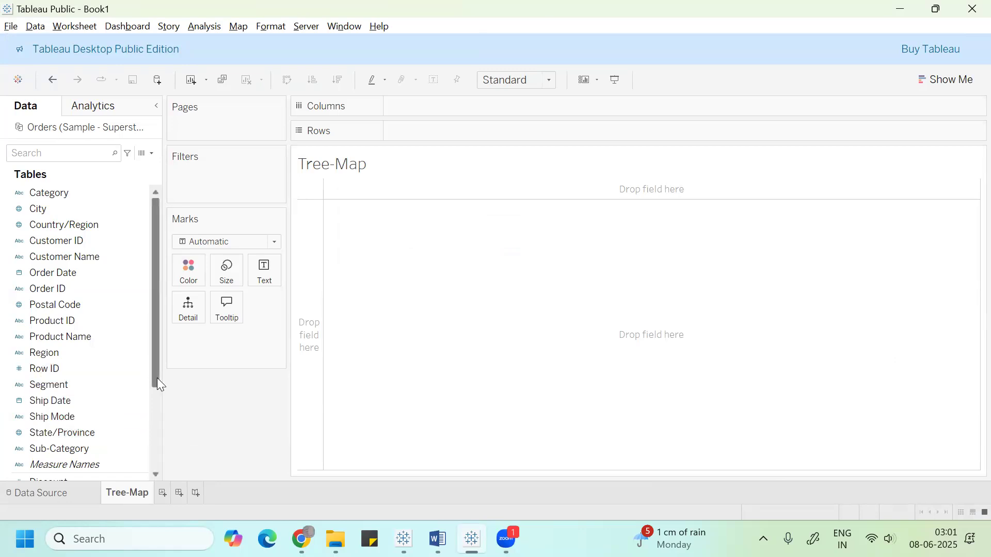
Step: Build a treemap from the Sub-Category and Sales fields using the suggested chart types
{"action": "scroll", "coordinate": [157, 397], "scroll_direction": "down", "scroll_amount": 2}
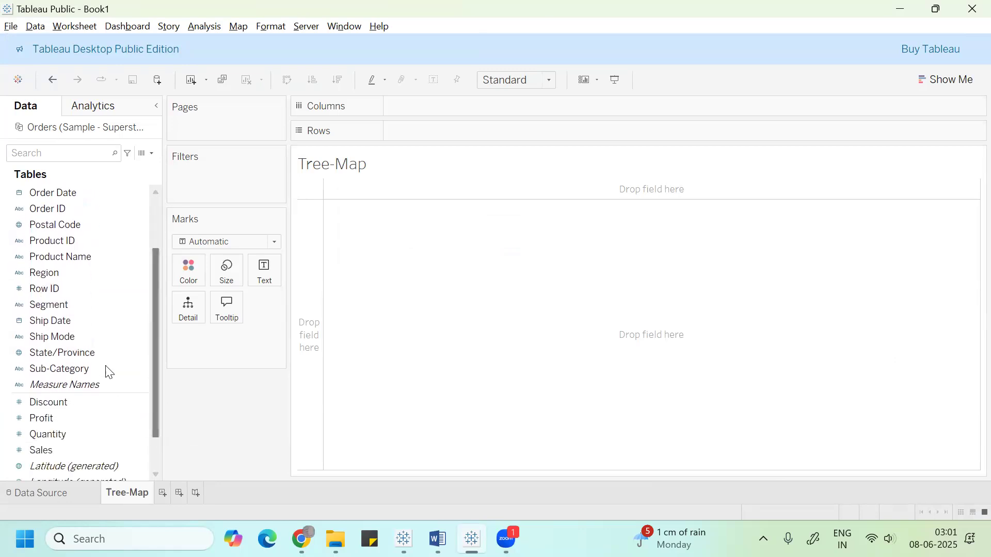
{"action": "left_click", "coordinate": [90, 369]}
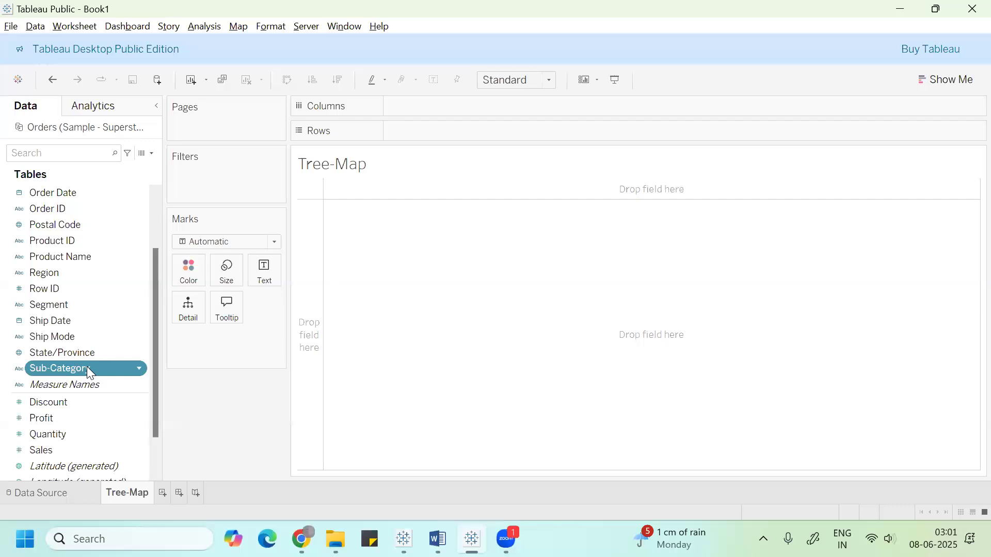
{"action": "left_click", "coordinate": [64, 435], "text": "ctrl"}
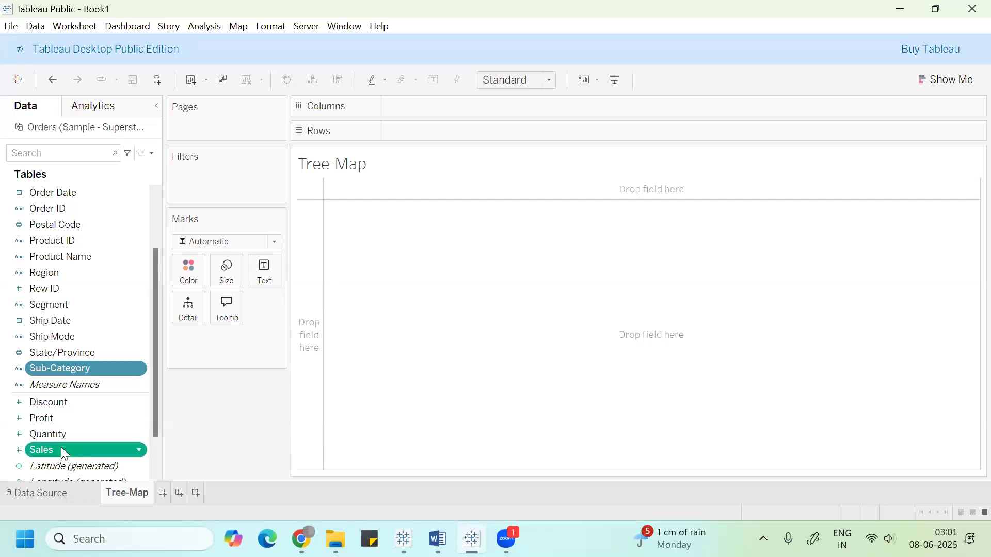
{"action": "left_click", "coordinate": [943, 82]}
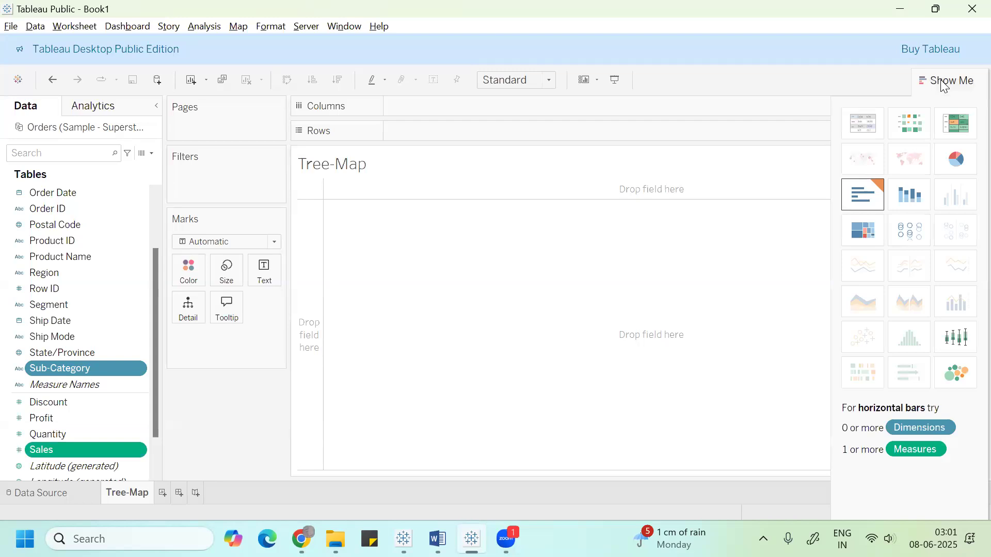
{"action": "left_click", "coordinate": [870, 231]}
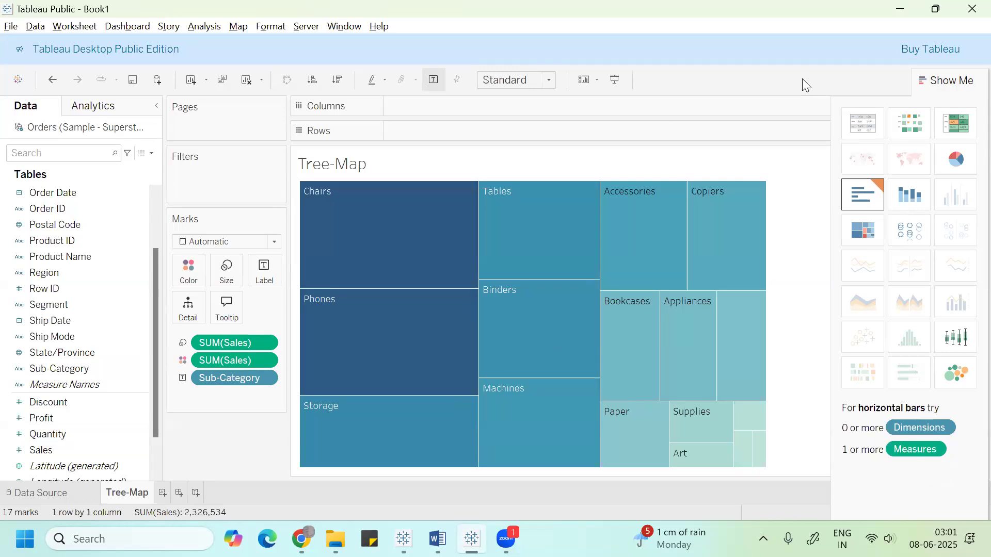
{"action": "left_click", "coordinate": [964, 80]}
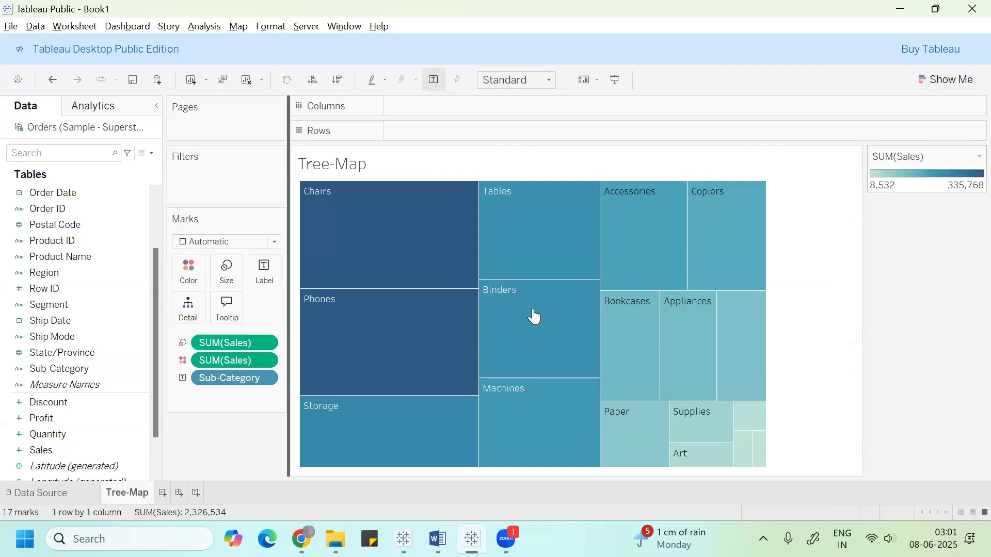
Step: Place the SUM(Sales) color legend below the Marks card and fit the treemap to Entire View
{"action": "left_click_drag", "start_coordinate": [533, 312], "coordinate": [535, 312]}
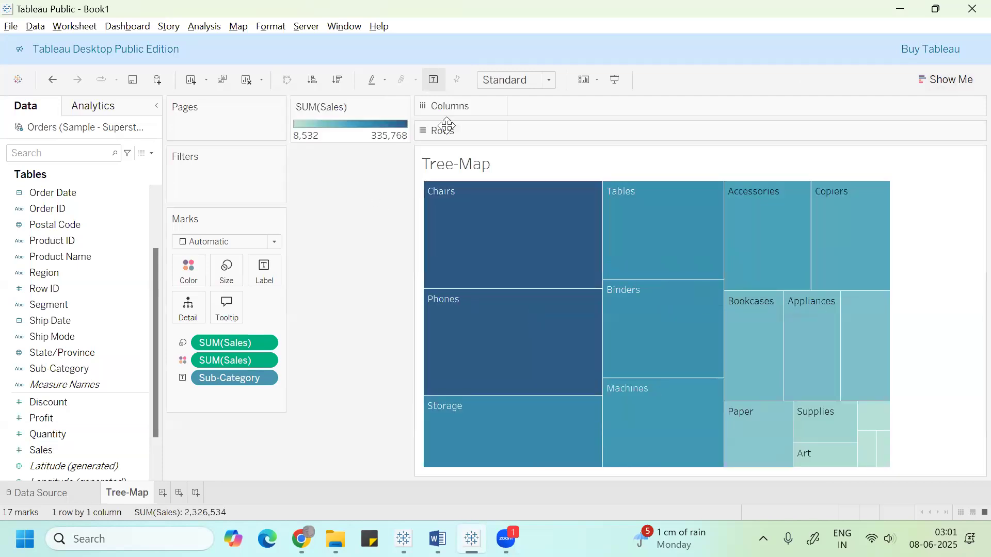
{"action": "left_click_drag", "start_coordinate": [336, 106], "coordinate": [216, 421]}
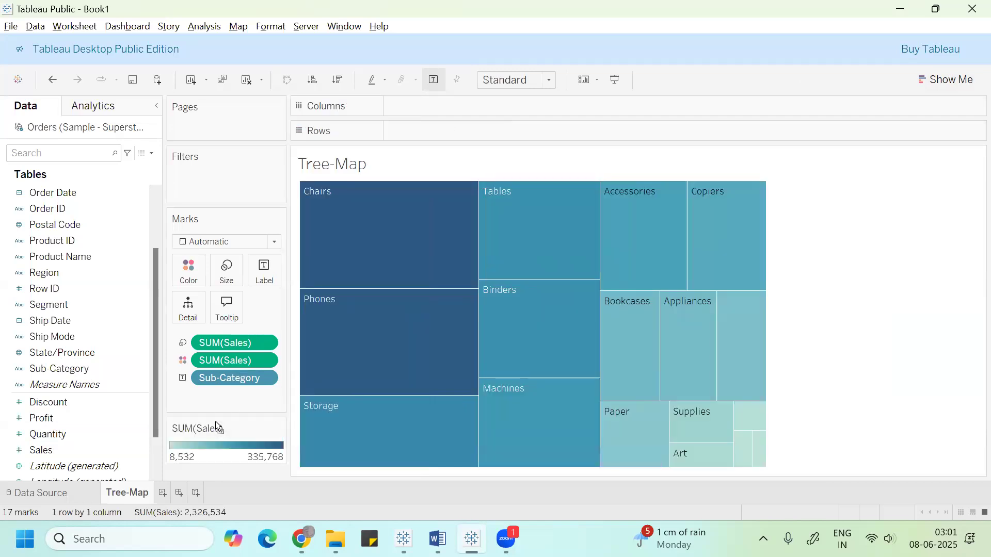
{"action": "left_click", "coordinate": [547, 78]}
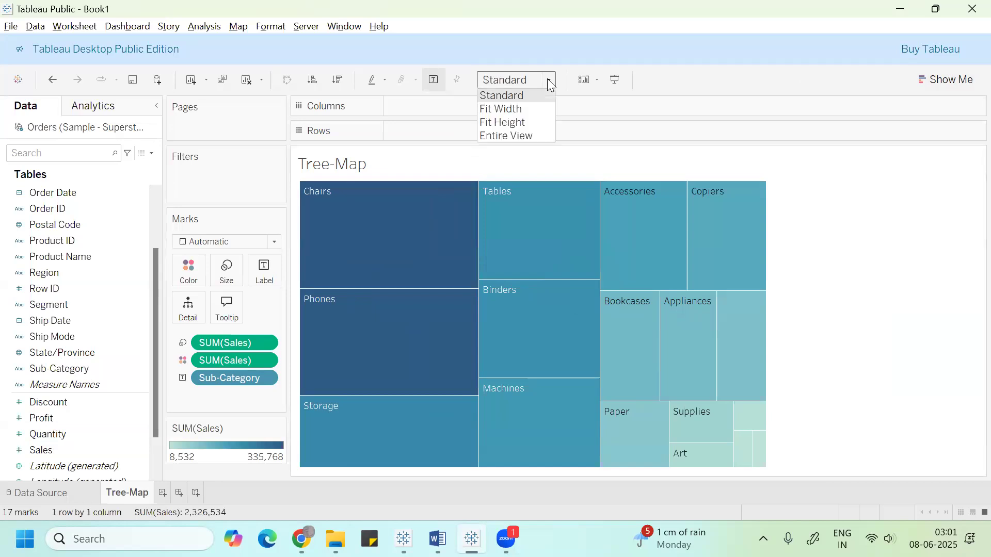
{"action": "left_click", "coordinate": [538, 131]}
{"action": "mouse_move", "coordinate": [740, 206]}
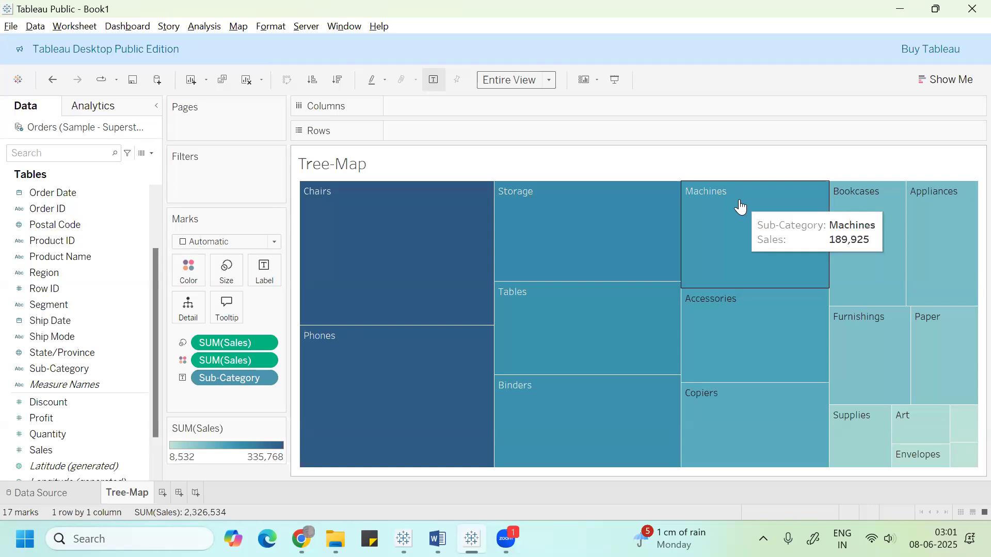
Step: Add Sales to the treemap's tile labels alongside the sub-category names
{"action": "left_click", "coordinate": [49, 449]}
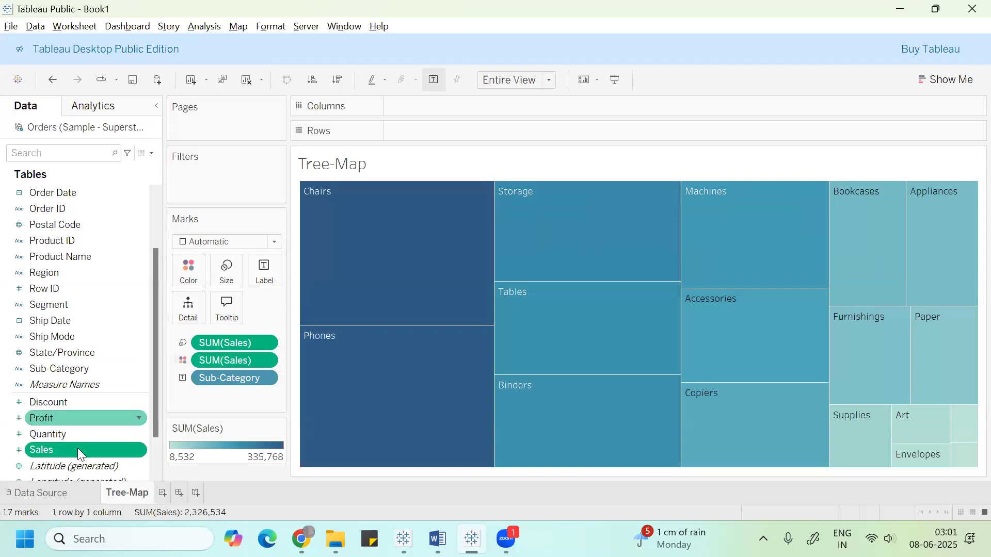
{"action": "left_click_drag", "start_coordinate": [72, 452], "coordinate": [265, 281]}
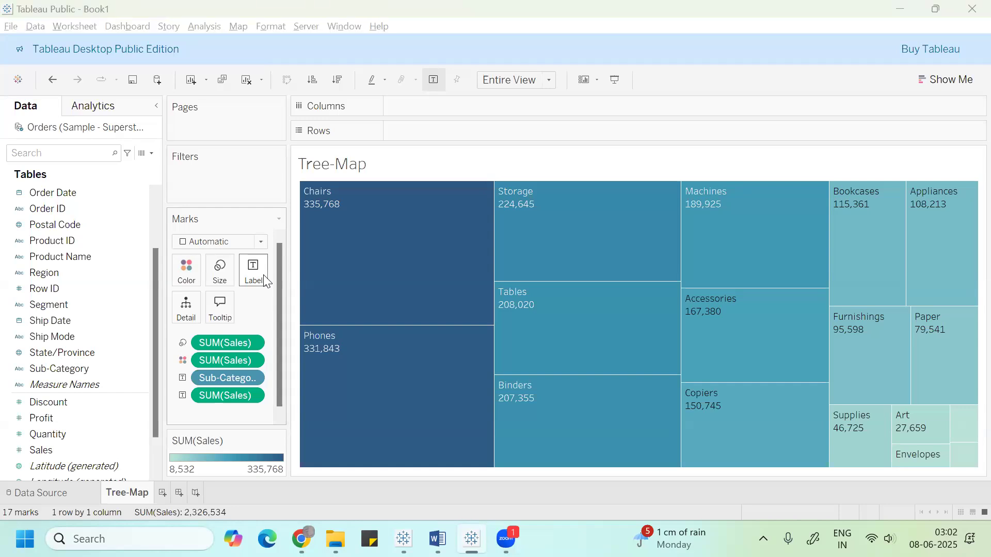
Step: Switch to the 49 Charts in Tableau workbook and review the TreeMap and TreeMap (2) example sheets
{"action": "key", "text": "alt+Tab"}
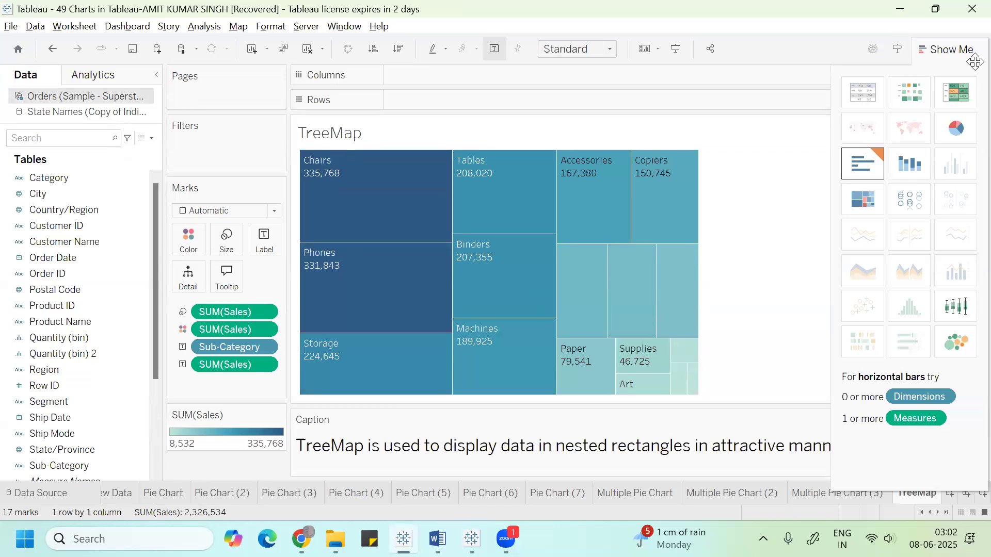
{"action": "left_click", "coordinate": [956, 50]}
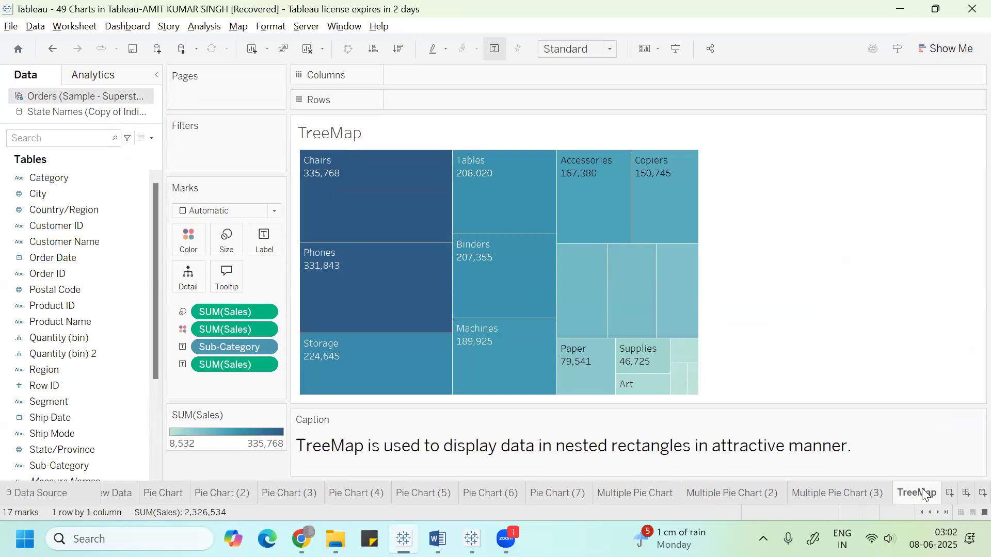
{"action": "key", "text": "ctrl+Tab"}
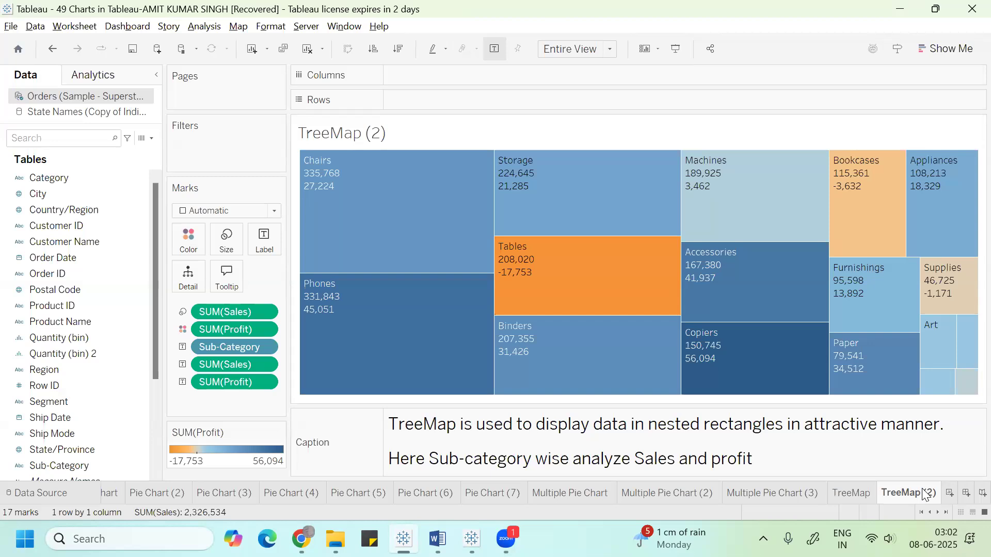
Step: Return to Book1 in Tableau Public, color the Tree-Map tiles by Profit and add Profit to their labels
{"action": "key", "text": "alt+Tab"}
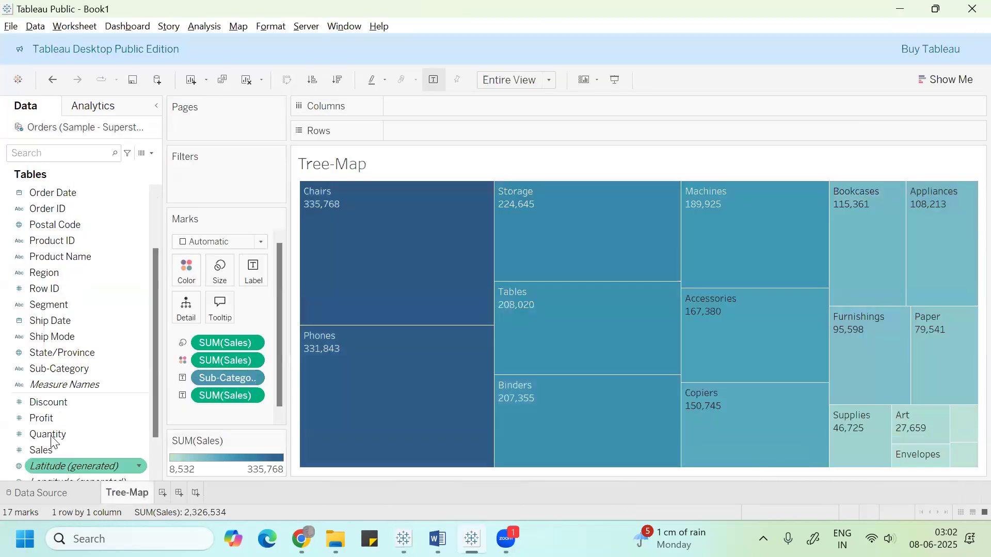
{"action": "left_click_drag", "start_coordinate": [54, 420], "coordinate": [191, 272]}
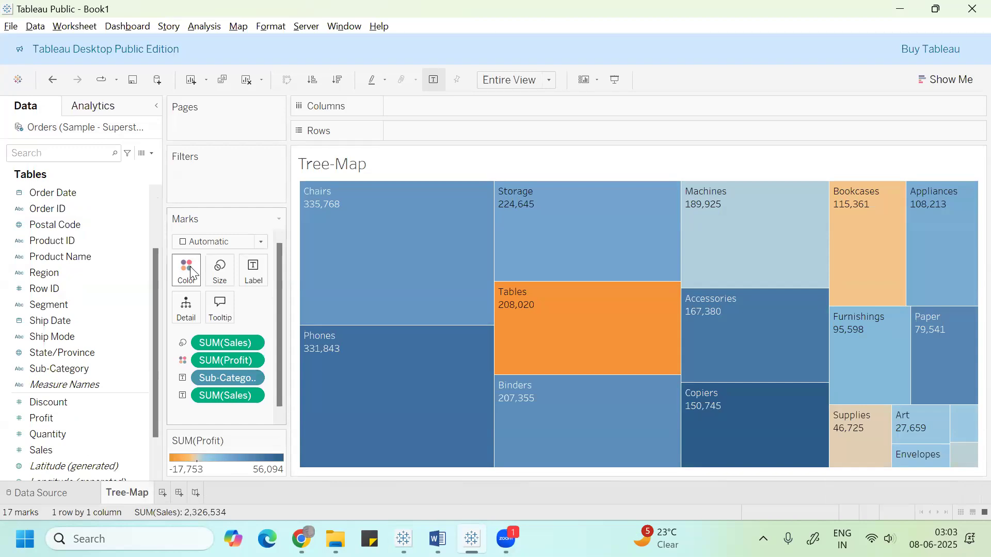
{"action": "left_click_drag", "start_coordinate": [55, 422], "coordinate": [254, 271]}
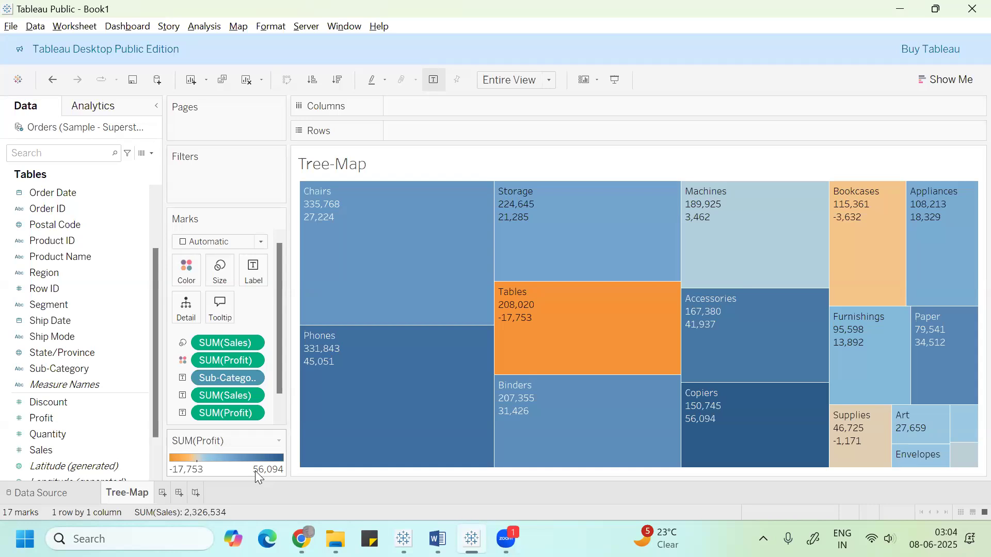
Step: Review the TreeMap(3) example in the 49 Charts in Tableau workbook, then add a new worksheet to Book1
{"action": "key", "text": "alt+Tab"}
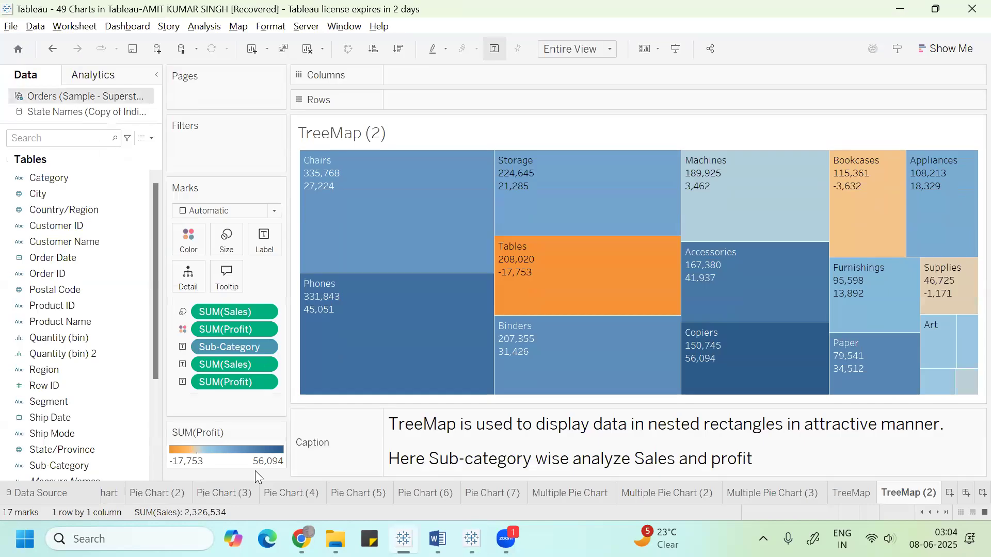
{"action": "key", "text": "ctrl+Tab"}
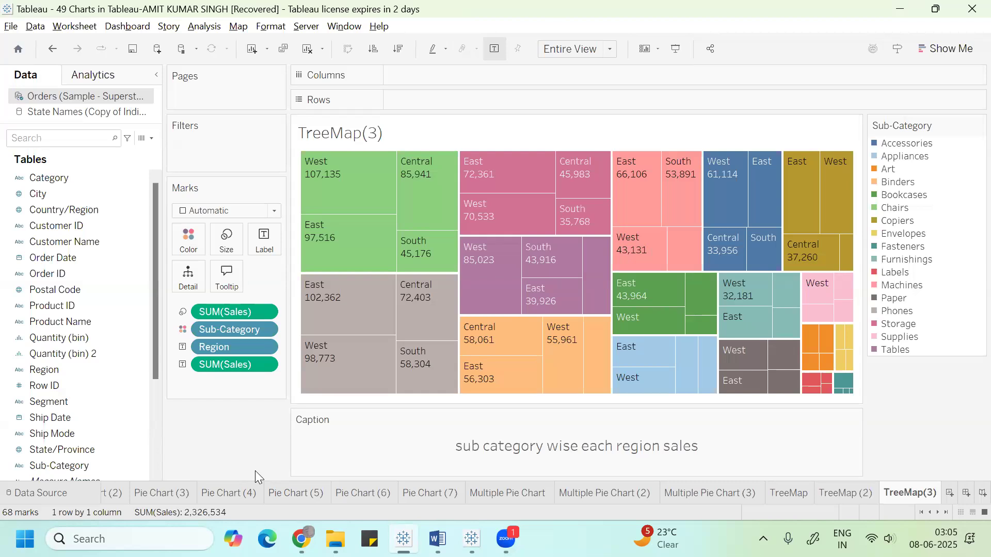
{"action": "key", "text": "alt+Tab"}
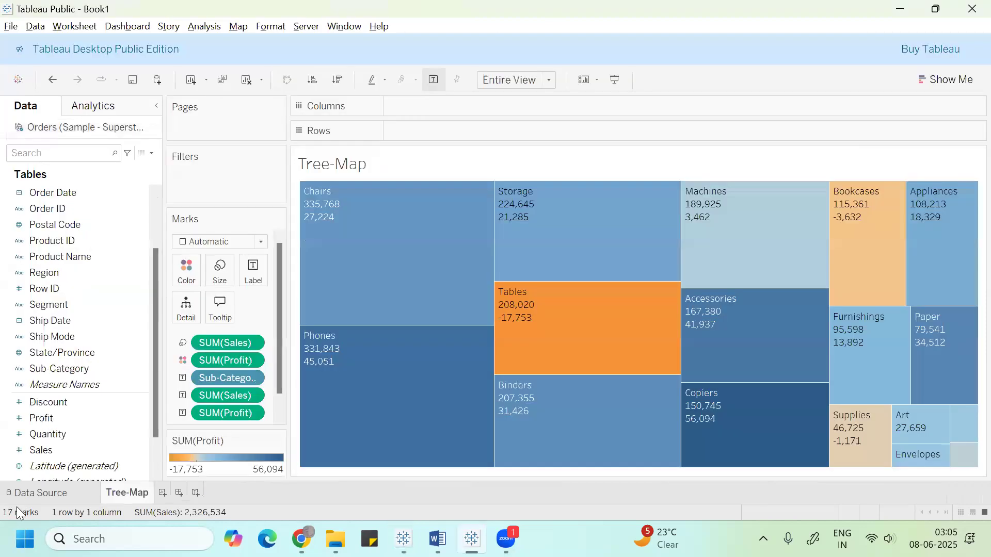
{"action": "left_click", "coordinate": [162, 493]}
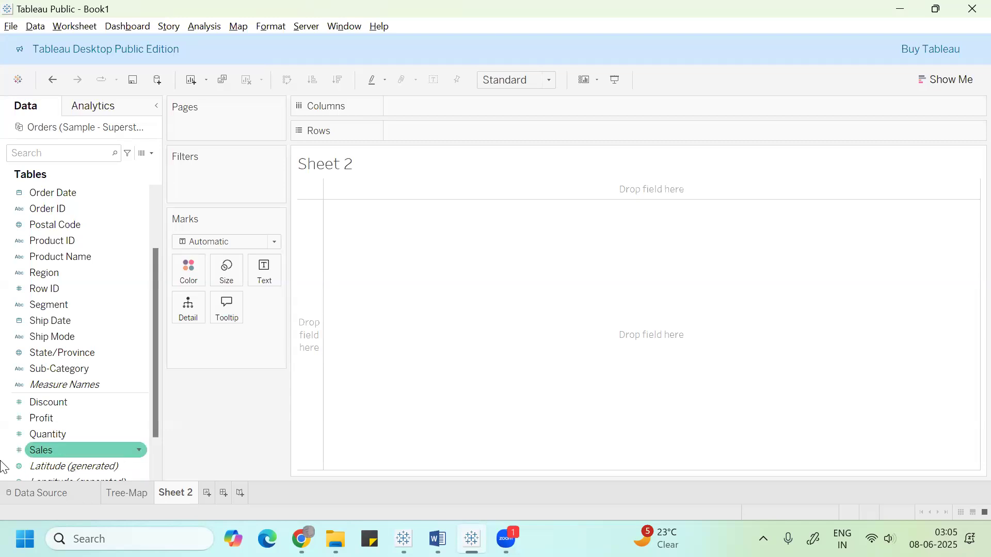
Step: Build a treemap from Sub-Category and Sales on Sheet 2 and color its tiles by Region
{"action": "left_click", "coordinate": [85, 370]}
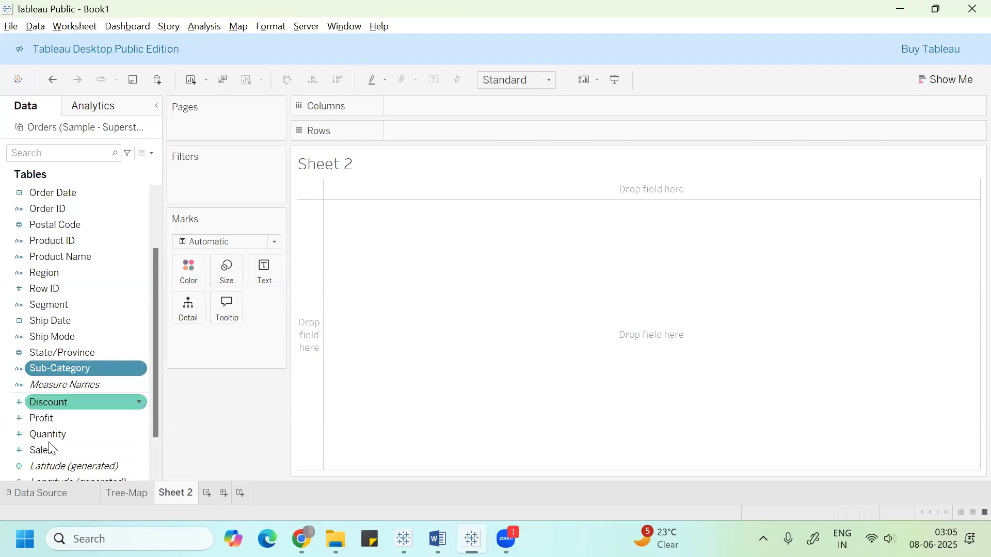
{"action": "left_click", "coordinate": [942, 80]}
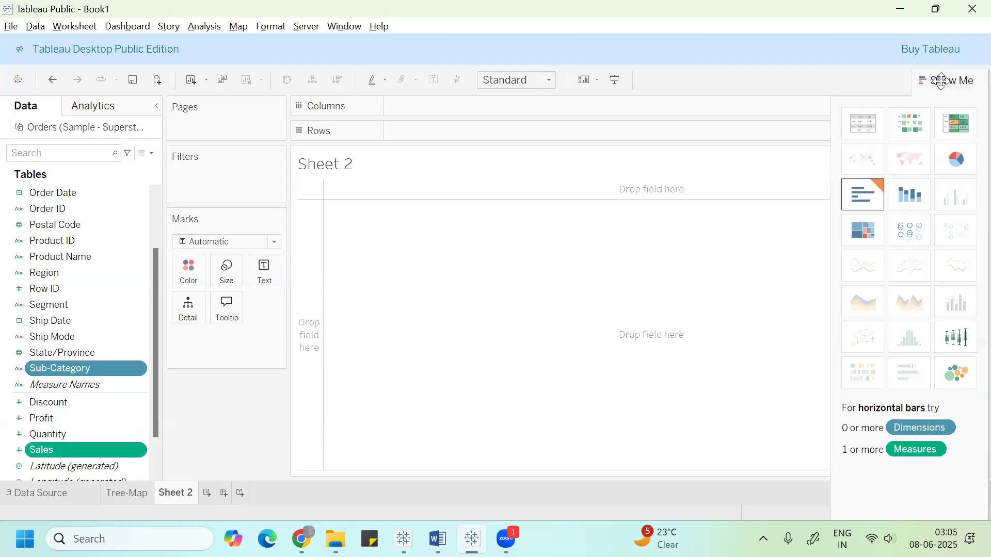
{"action": "left_click", "coordinate": [858, 231]}
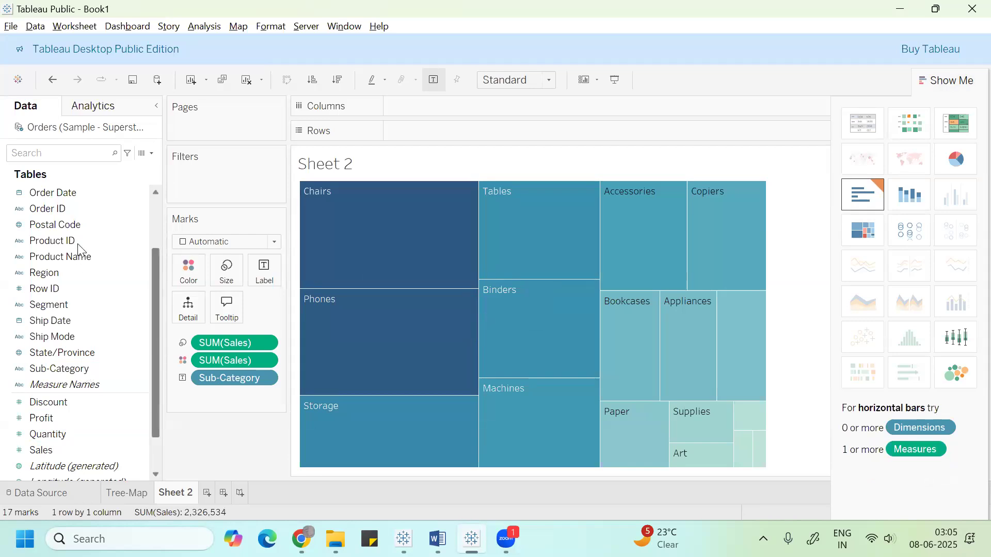
{"action": "left_click_drag", "start_coordinate": [66, 284], "coordinate": [189, 272]}
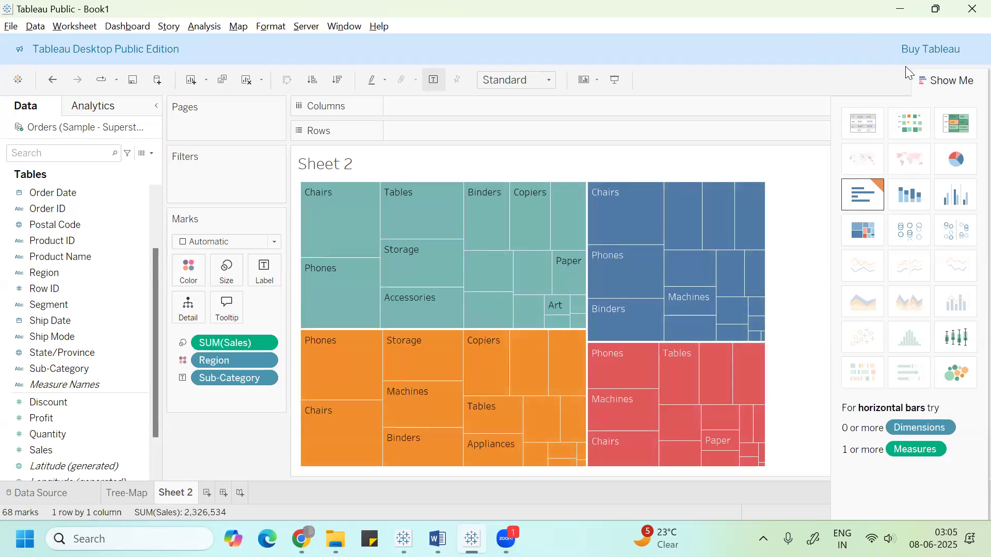
{"action": "left_click", "coordinate": [947, 81]}
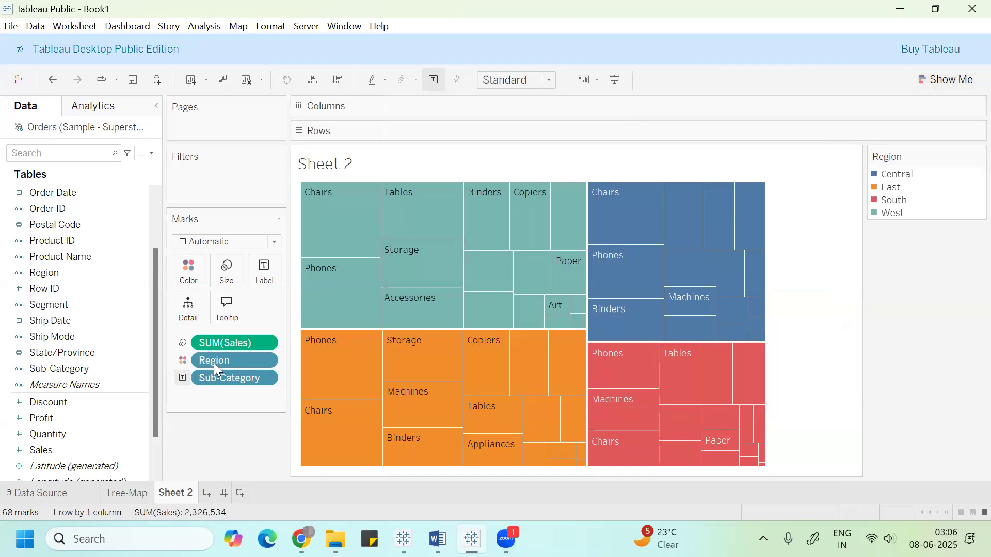
Step: Replace the Region coloring on the Sheet 2 treemap and add Sales to its tile labels
{"action": "left_click_drag", "start_coordinate": [213, 364], "coordinate": [66, 308]}
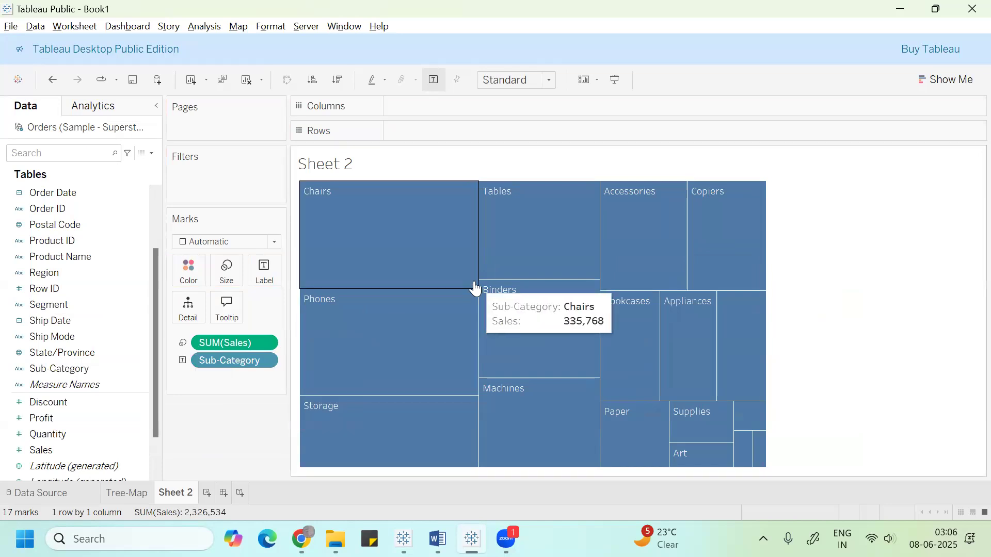
{"action": "left_click_drag", "start_coordinate": [53, 449], "coordinate": [269, 272]}
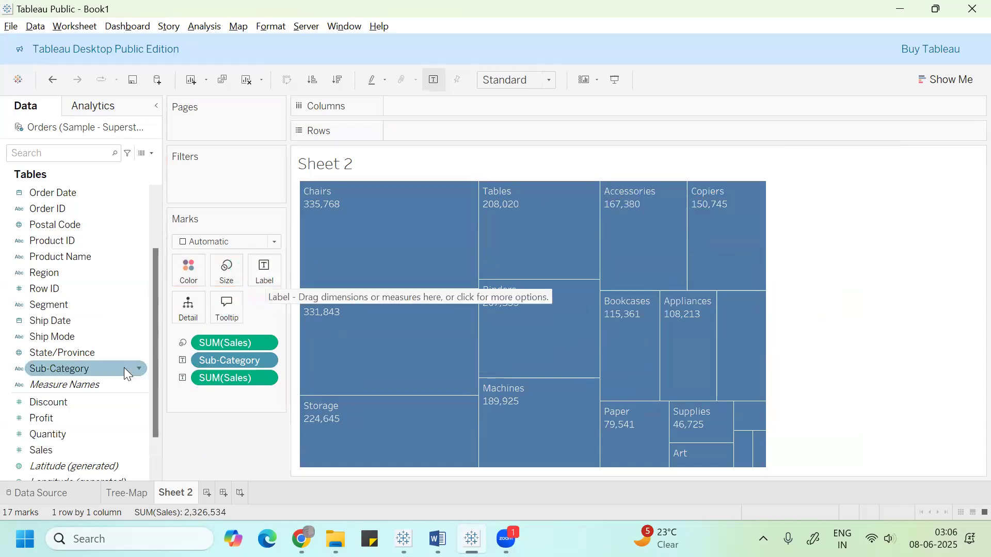
{"action": "left_click_drag", "start_coordinate": [56, 277], "coordinate": [190, 267]}
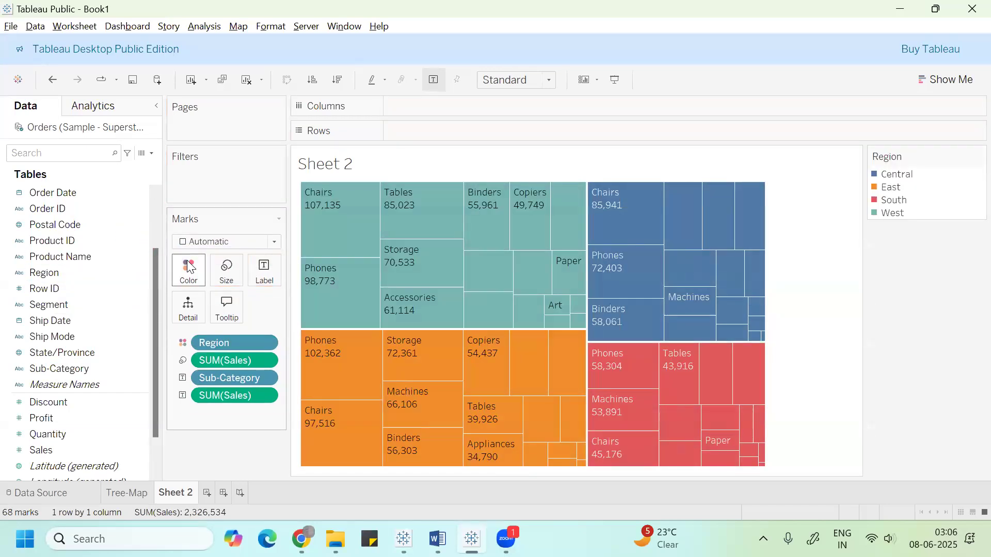
Step: Remove Region, Sub-Category and both Sales fields from the marks of Sheet 2 to clear the treemap
{"action": "left_click_drag", "start_coordinate": [209, 342], "coordinate": [44, 272]}
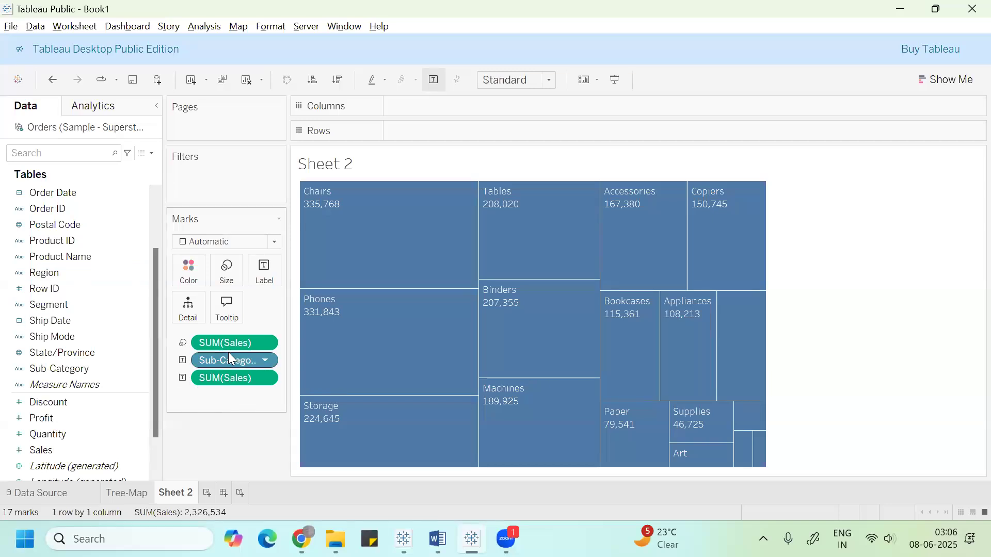
{"action": "left_click_drag", "start_coordinate": [228, 360], "coordinate": [57, 340]}
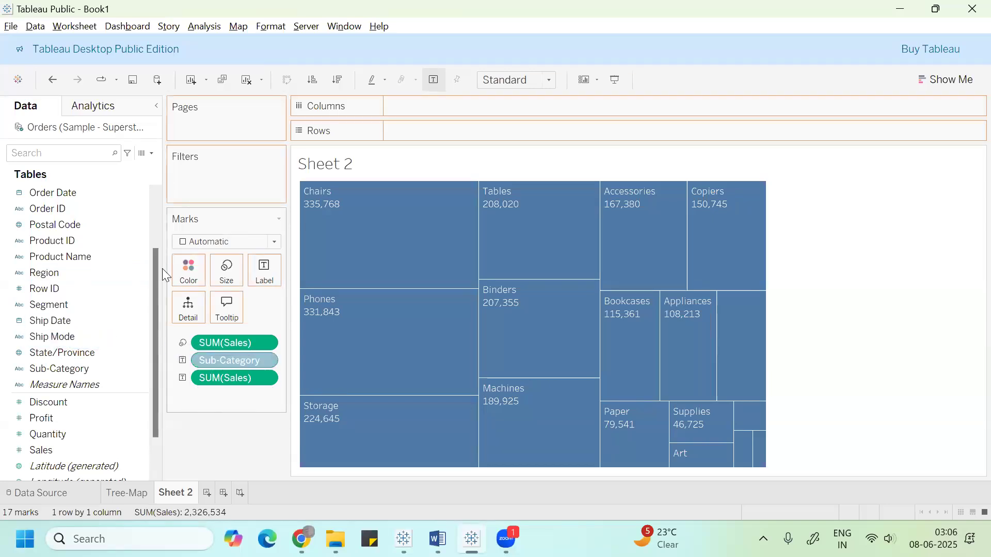
{"action": "left_click_drag", "start_coordinate": [39, 278], "coordinate": [62, 273]}
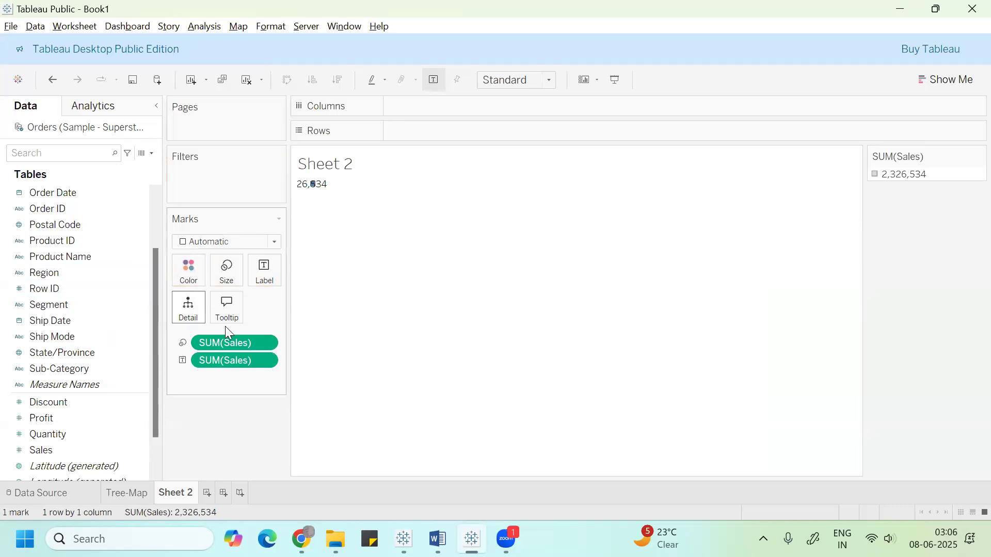
{"action": "left_click_drag", "start_coordinate": [231, 343], "coordinate": [129, 332]}
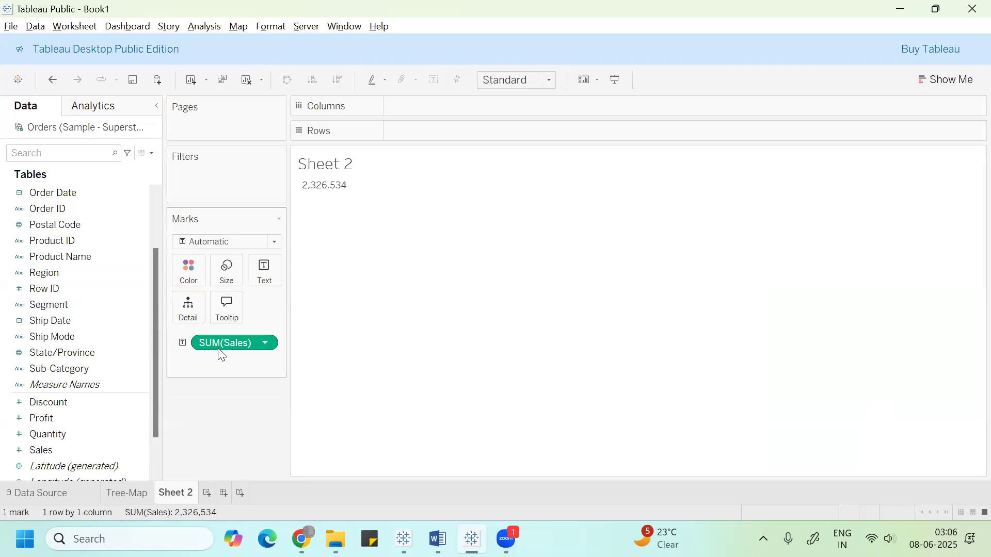
{"action": "left_click_drag", "start_coordinate": [220, 352], "coordinate": [37, 384]}
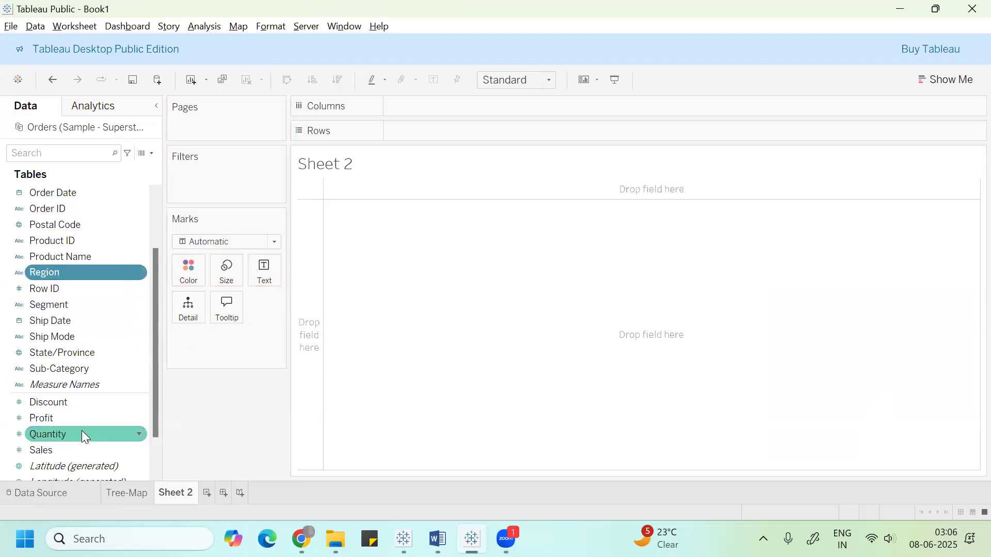
Step: Build a treemap from Region and Sales on Sheet 2 using the suggested chart types and color it by Sub-Category
{"action": "left_click", "coordinate": [58, 445], "text": "ctrl"}
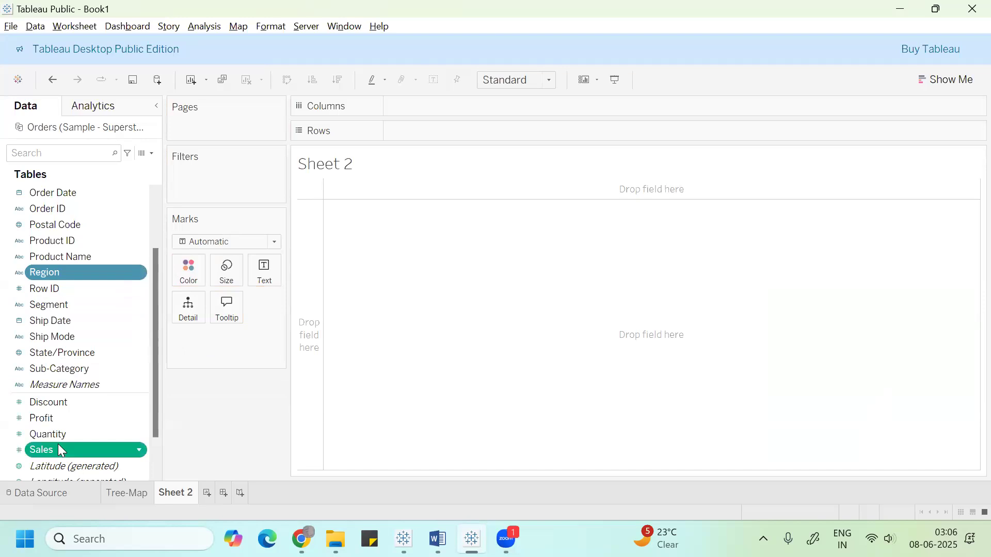
{"action": "left_click", "coordinate": [948, 86]}
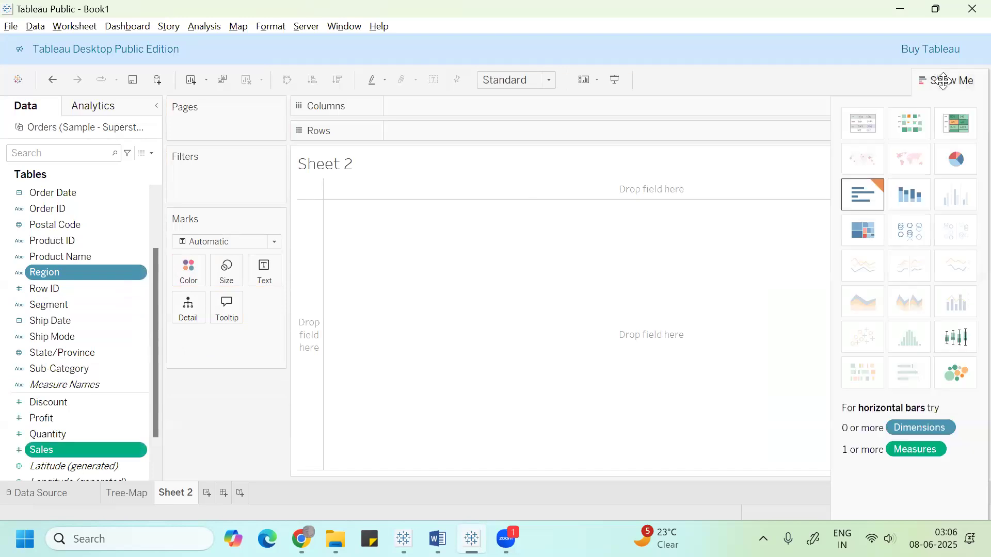
{"action": "left_click", "coordinate": [866, 230]}
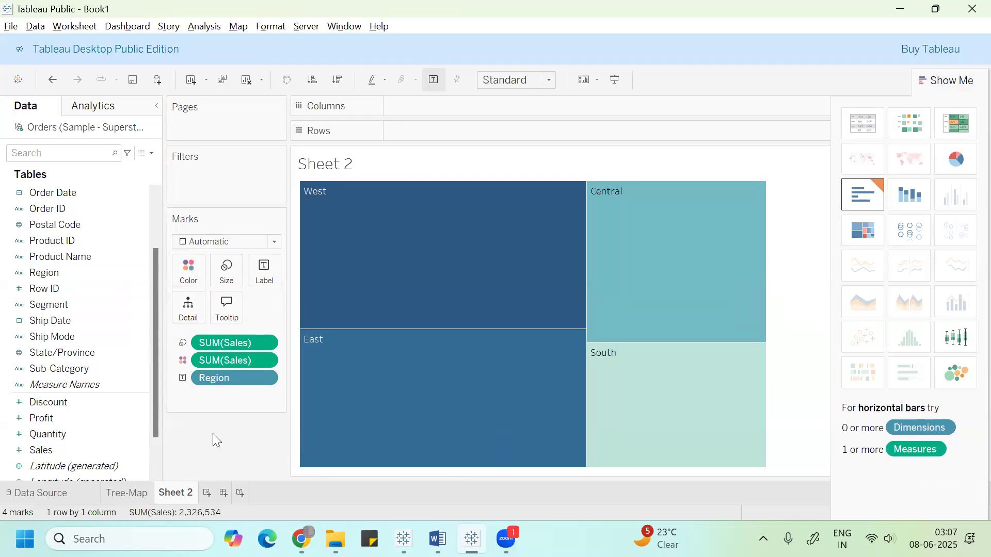
{"action": "left_click", "coordinate": [948, 82]}
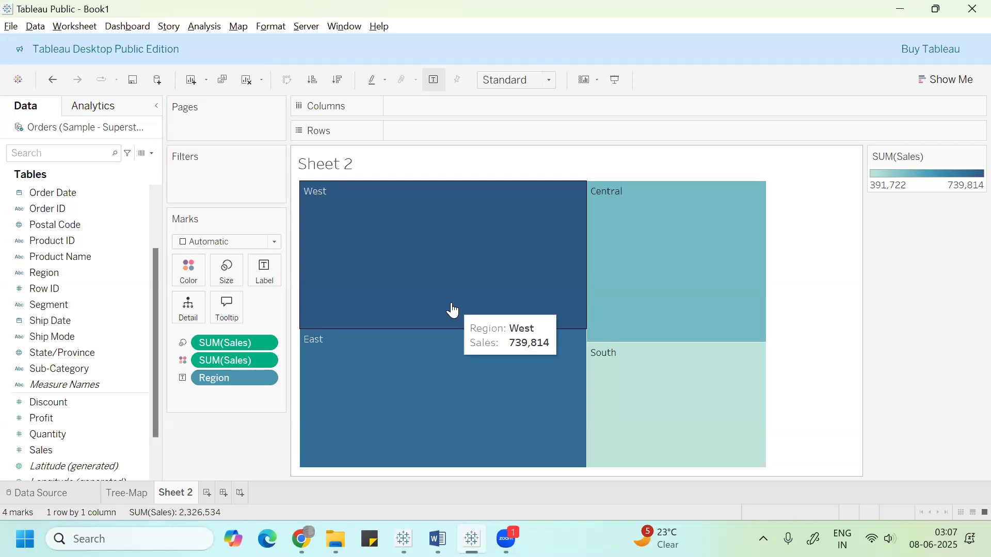
{"action": "left_click_drag", "start_coordinate": [75, 370], "coordinate": [206, 268]}
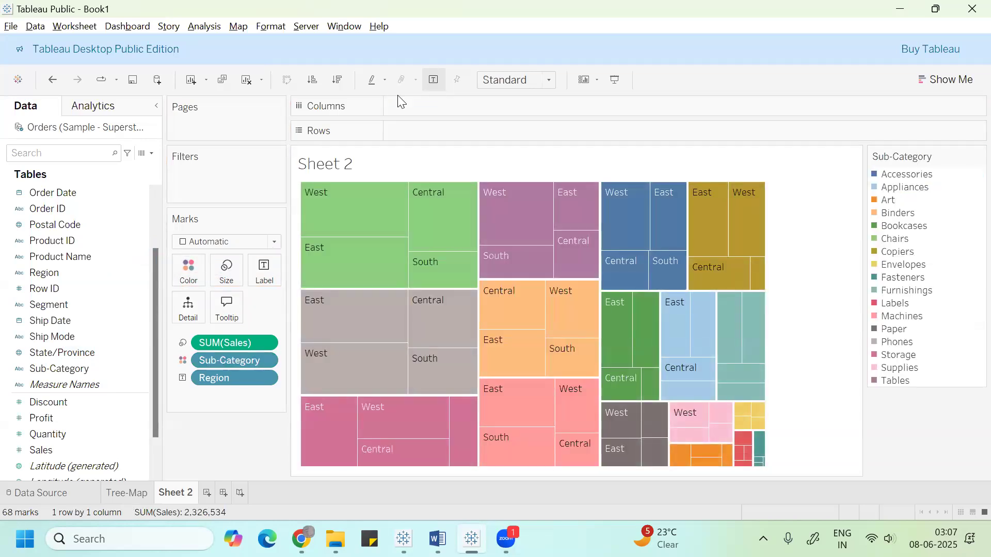
Step: Fit the Sheet 2 treemap to Entire View and add Sales to its tile labels alongside the region names
{"action": "left_click", "coordinate": [516, 80]}
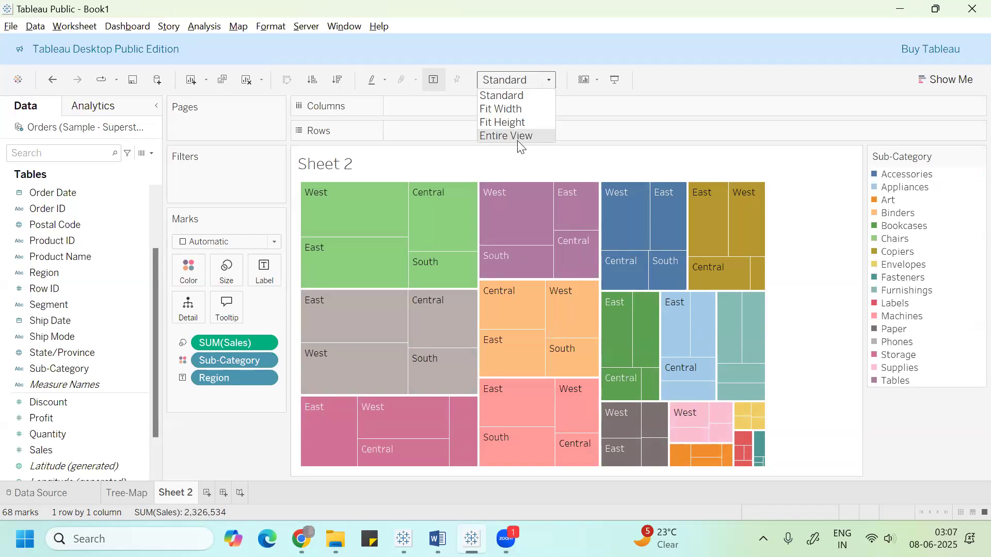
{"action": "left_click", "coordinate": [516, 137]}
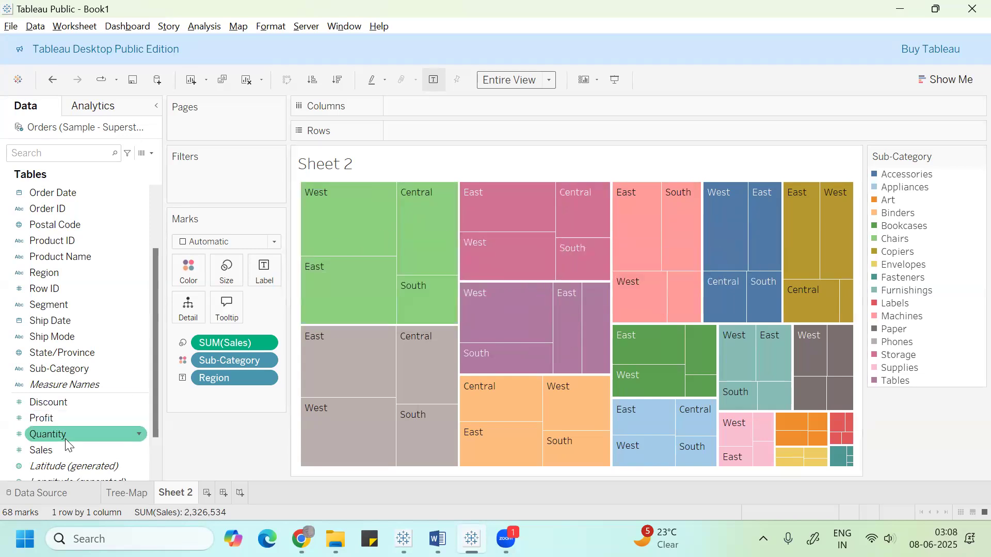
{"action": "left_click_drag", "start_coordinate": [65, 452], "coordinate": [267, 279]}
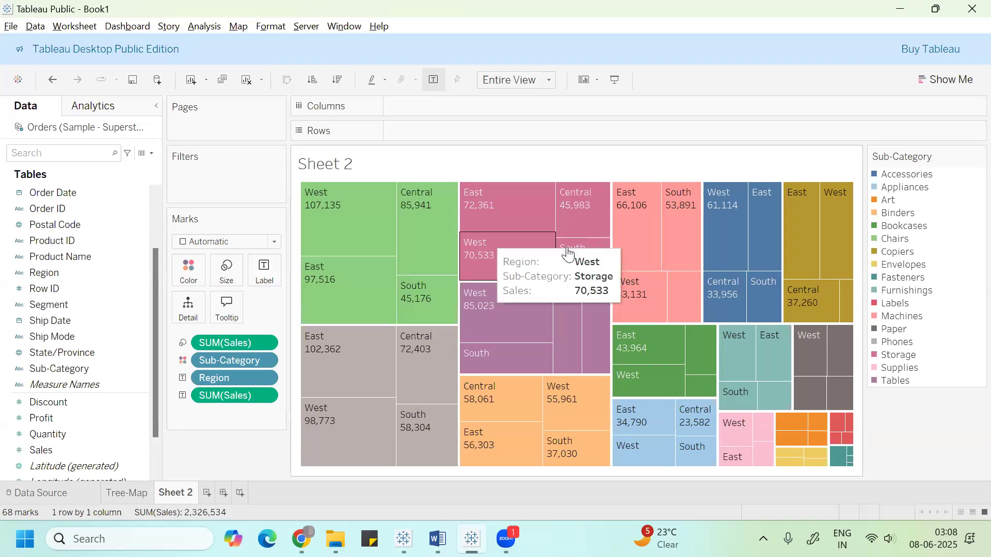
Step: Highlight Copiers in the Sheet 2 treemap and inspect the sales of its West and East tiles
{"action": "left_click", "coordinate": [901, 256]}
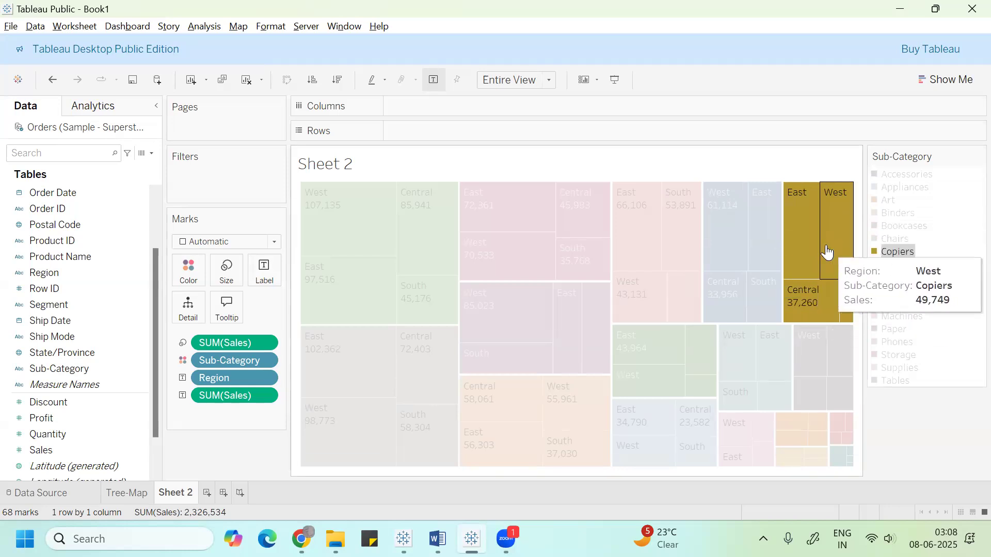
{"action": "left_click", "coordinate": [827, 253]}
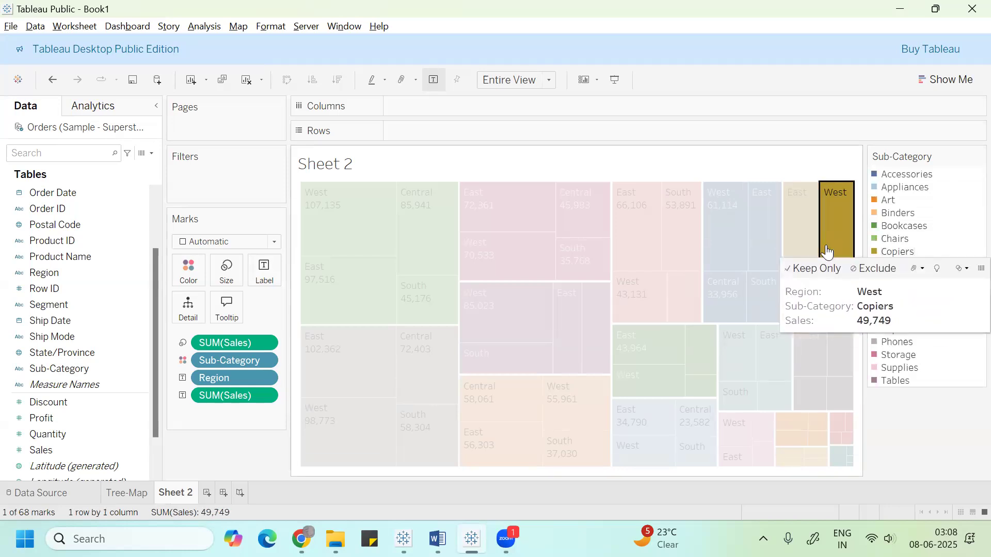
{"action": "left_click", "coordinate": [799, 246]}
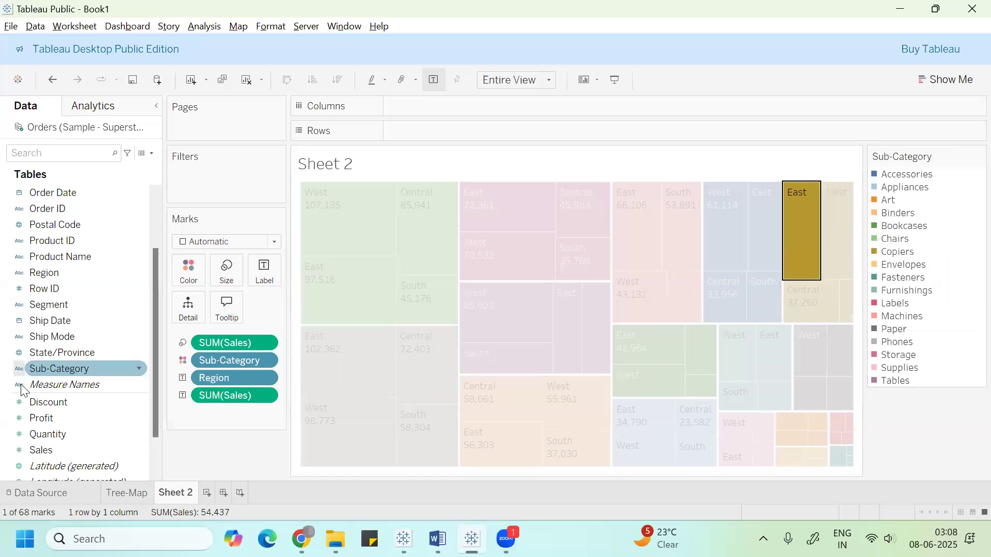
{"action": "left_click", "coordinate": [72, 369]}
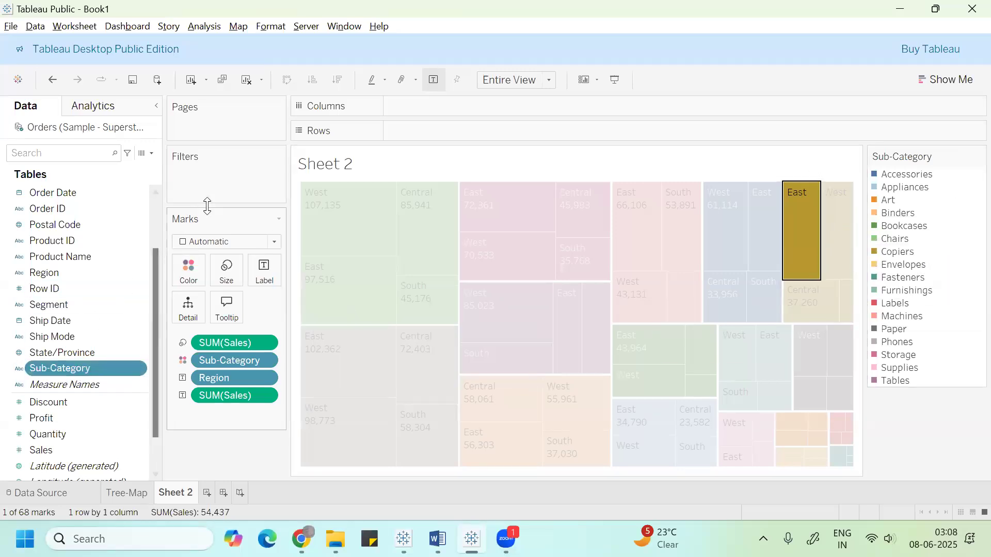
Step: Filter the Sheet 2 treemap by Sub-Category so that only Copiers is kept
{"action": "left_click_drag", "start_coordinate": [83, 368], "coordinate": [226, 162]}
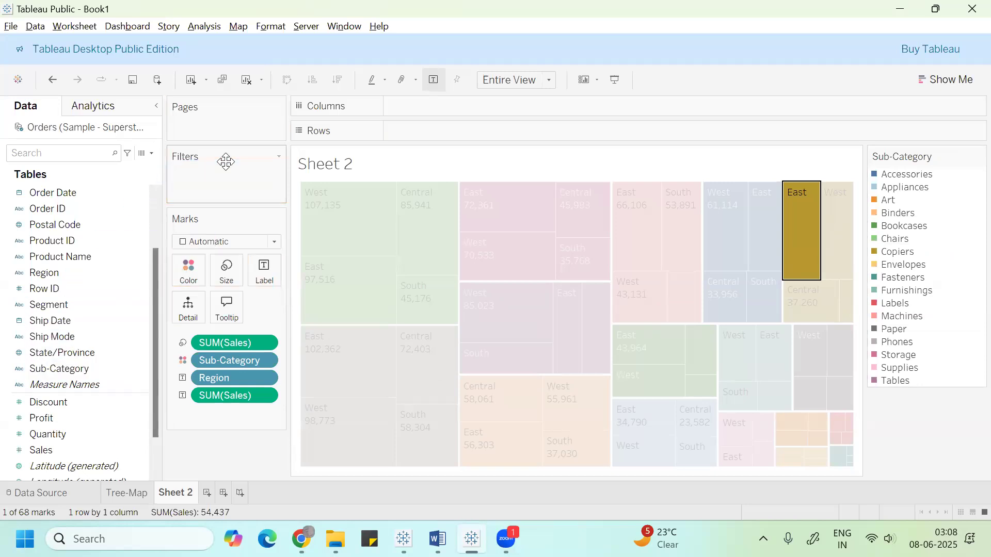
{"action": "left_click_drag", "start_coordinate": [81, 367], "coordinate": [228, 179]}
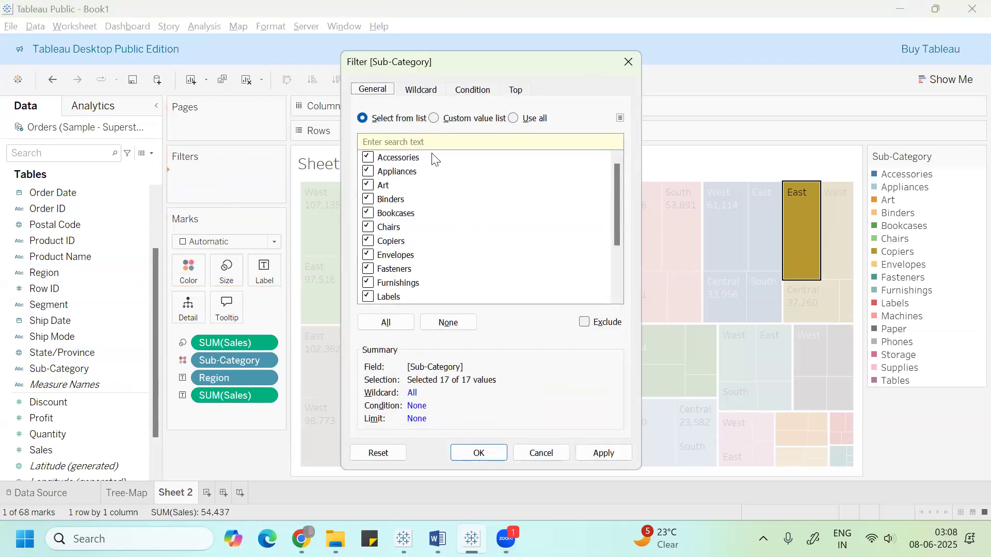
{"action": "left_click", "coordinate": [448, 322]}
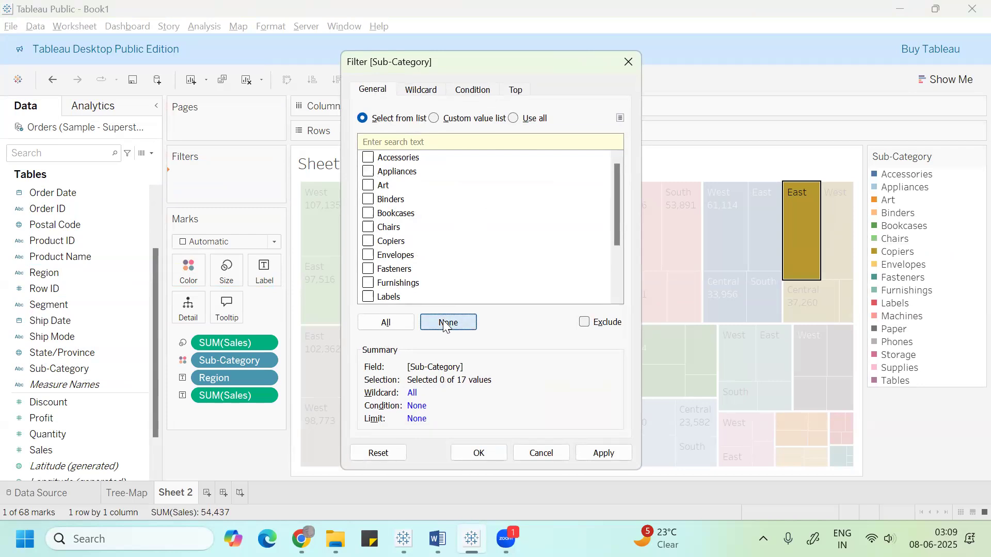
{"action": "left_click", "coordinate": [367, 241]}
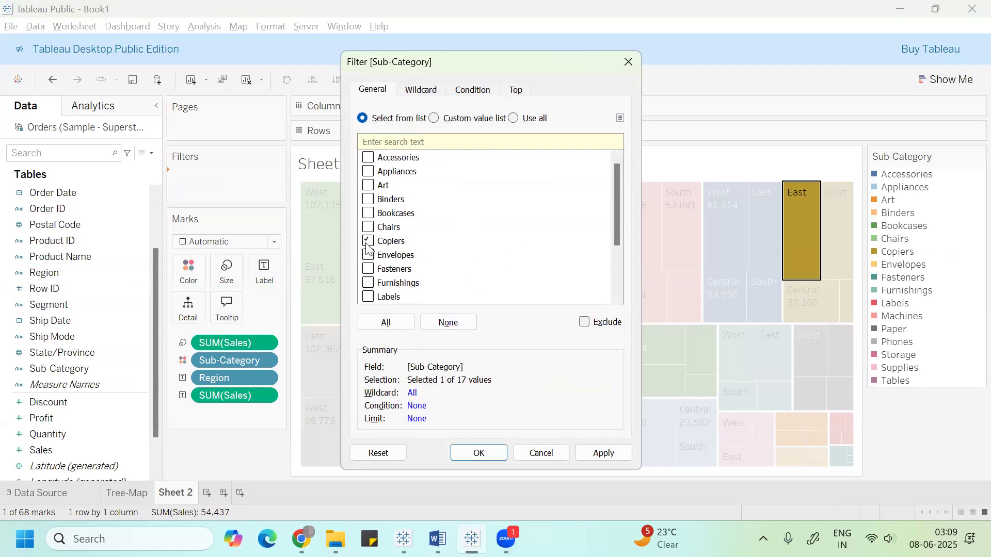
{"action": "left_click", "coordinate": [624, 455]}
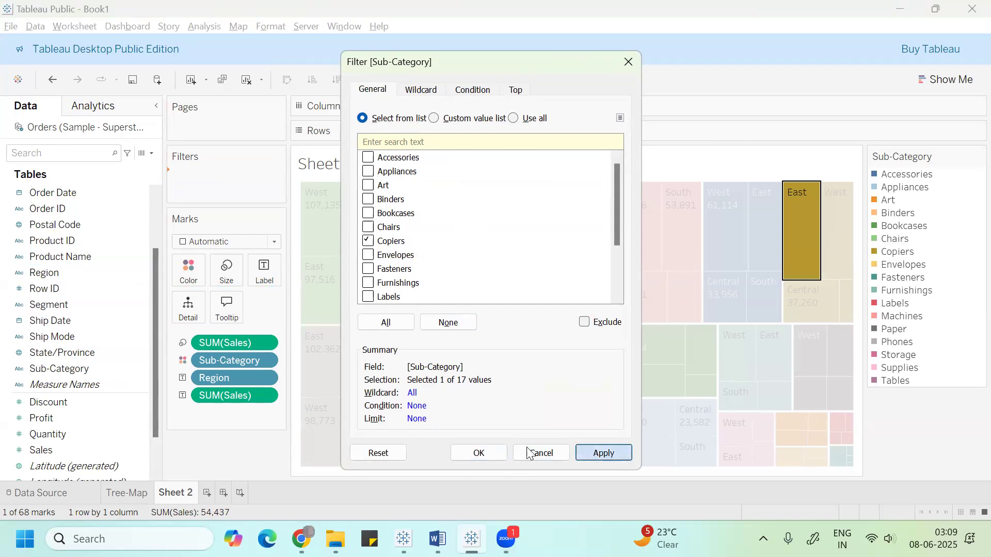
{"action": "left_click", "coordinate": [487, 450]}
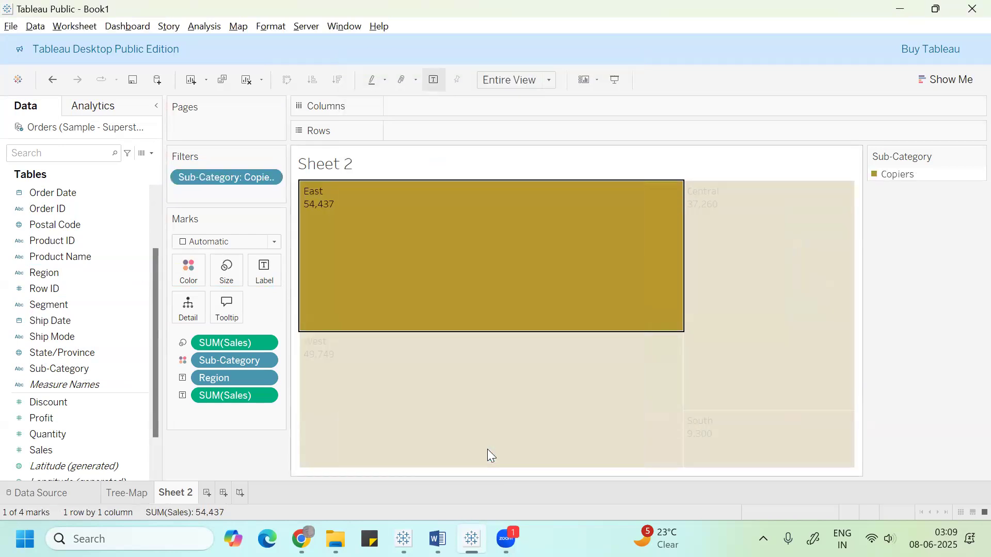
Step: Remove Region from the Sheet 2 tile labels and color the treemap by Region instead of Sub-Category
{"action": "mouse_move", "coordinate": [757, 213]}
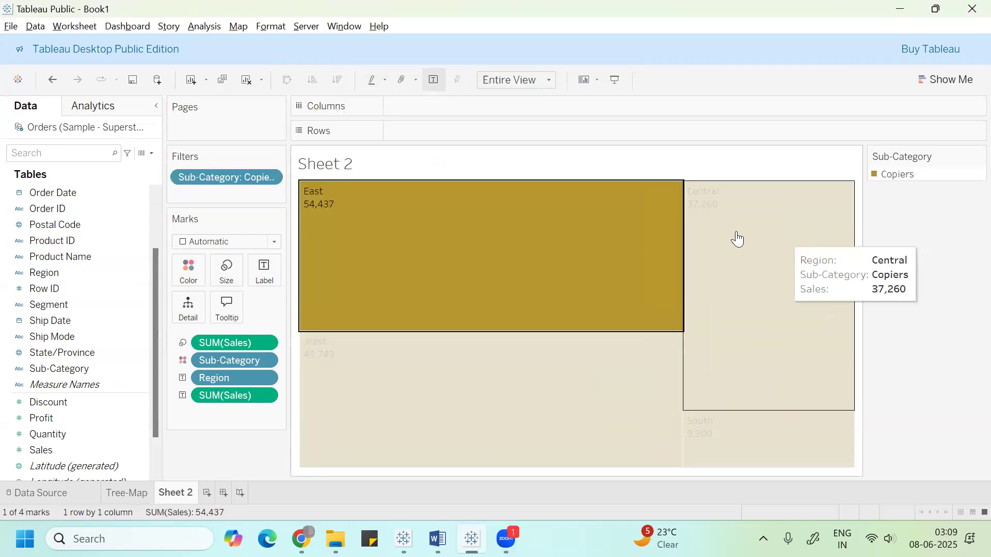
{"action": "left_click", "coordinate": [746, 252]}
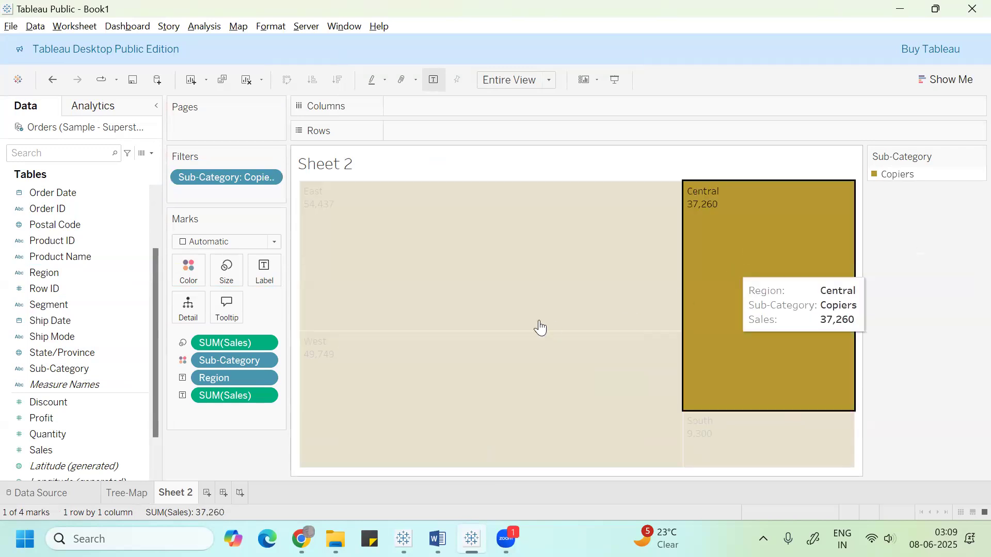
{"action": "left_click_drag", "start_coordinate": [228, 381], "coordinate": [234, 161]}
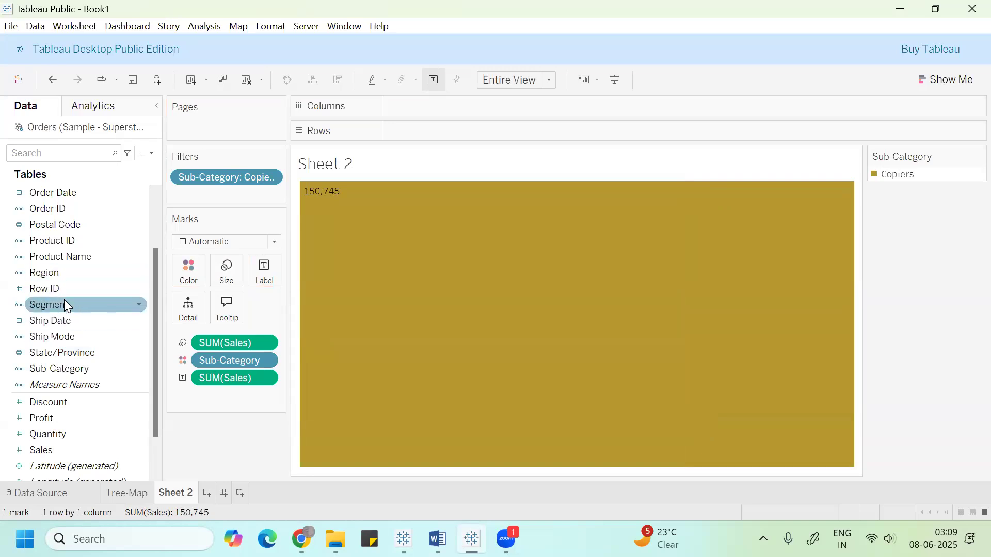
{"action": "left_click_drag", "start_coordinate": [67, 269], "coordinate": [190, 267]}
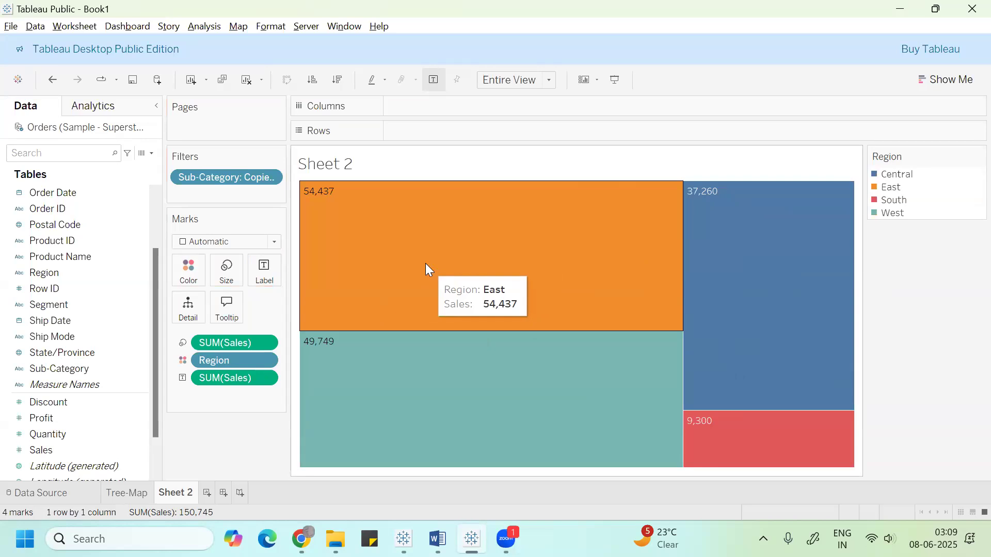
Step: Check the example packed bubble chart in the other Tableau workbook and build one from Sub-Category and Sales on a new Sheet 3
{"action": "key", "text": "alt+Tab"}
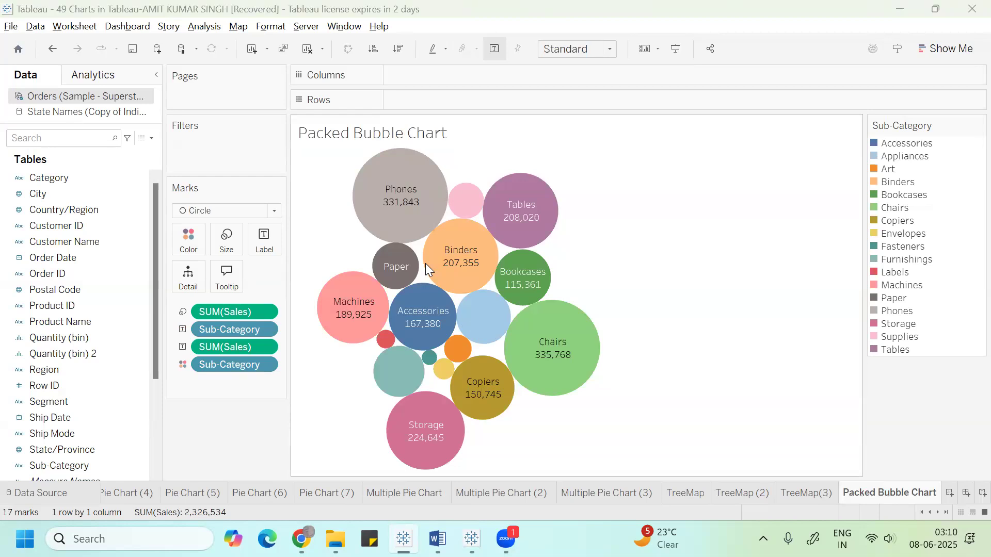
{"action": "key", "text": "alt+Tab"}
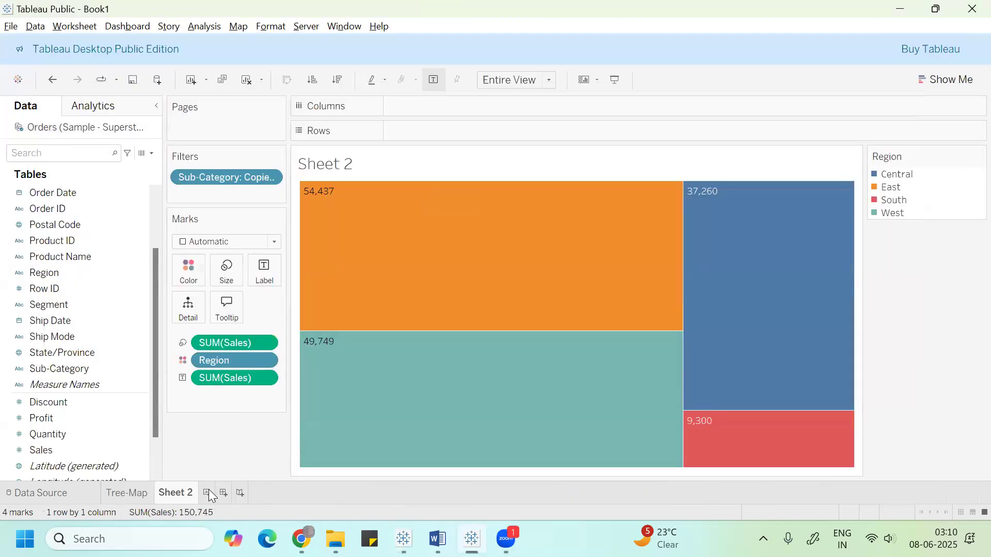
{"action": "left_click", "coordinate": [208, 492]}
{"action": "left_click", "coordinate": [103, 368]}
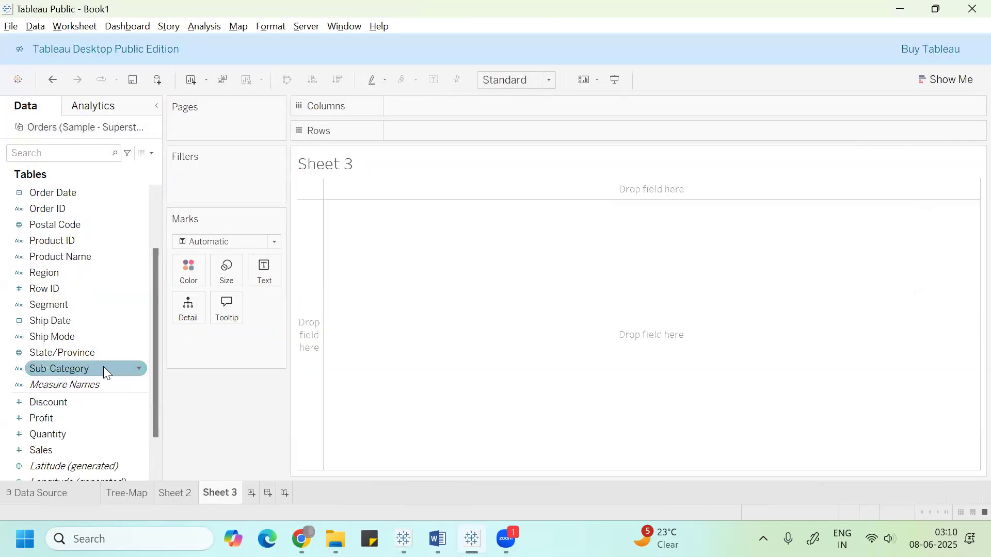
{"action": "left_click", "coordinate": [69, 448], "text": "ctrl"}
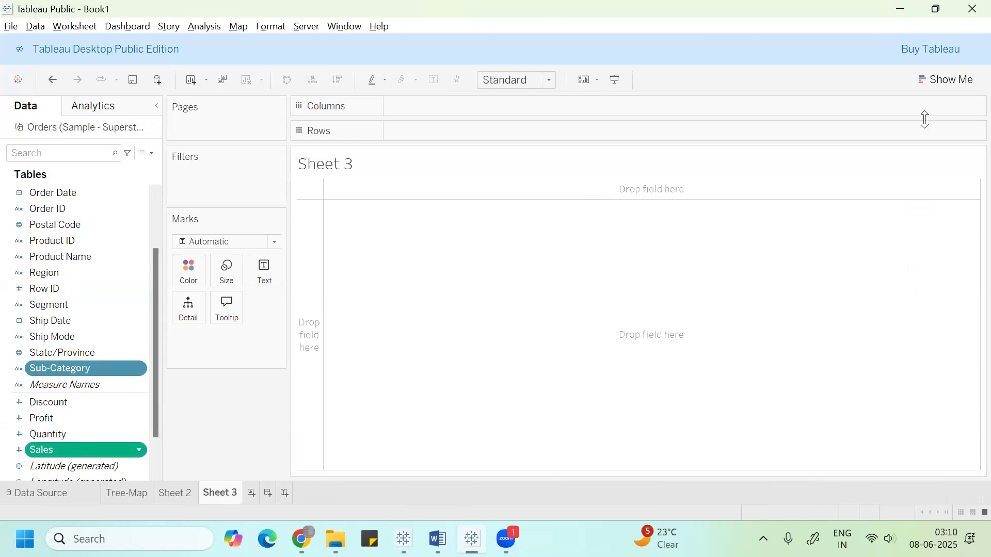
{"action": "left_click", "coordinate": [952, 80]}
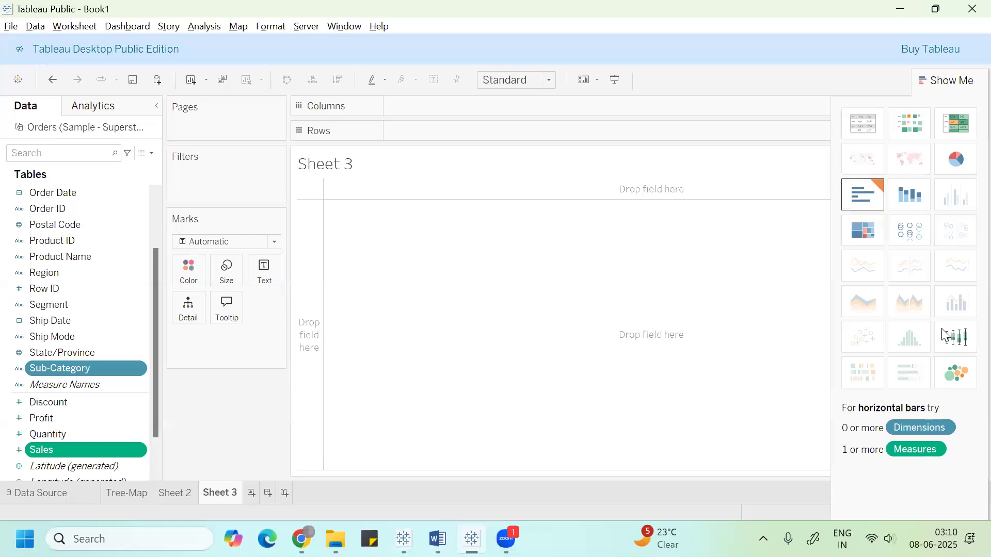
{"action": "left_click", "coordinate": [960, 377]}
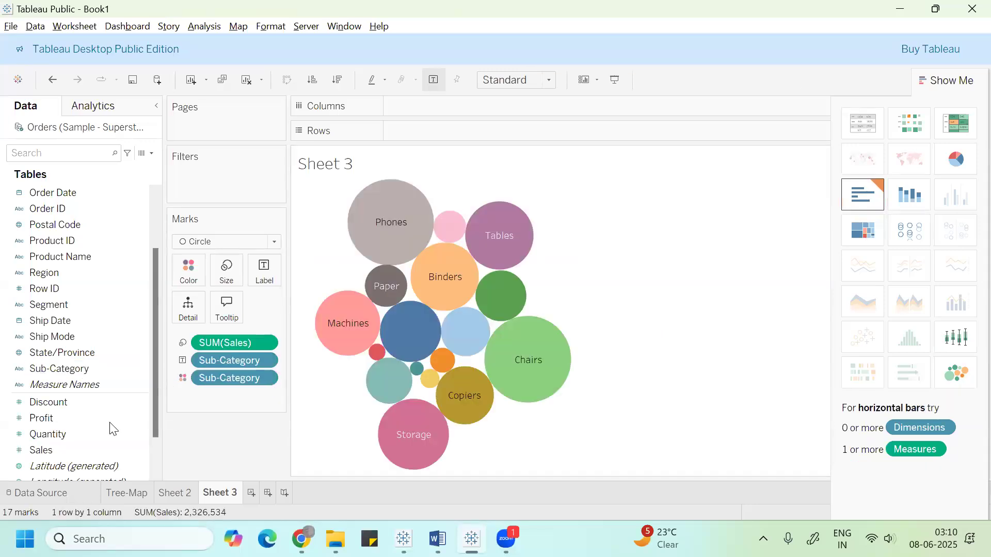
Step: Add Sales to the bubble labels on Sheet 3 and fit the chart to Entire View
{"action": "left_click_drag", "start_coordinate": [75, 449], "coordinate": [272, 273]}
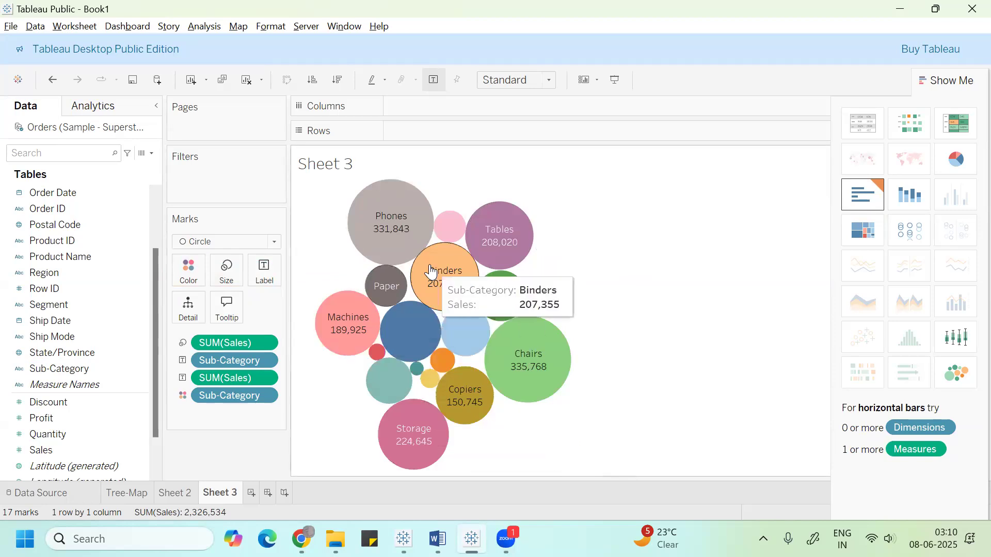
{"action": "left_click", "coordinate": [547, 82]}
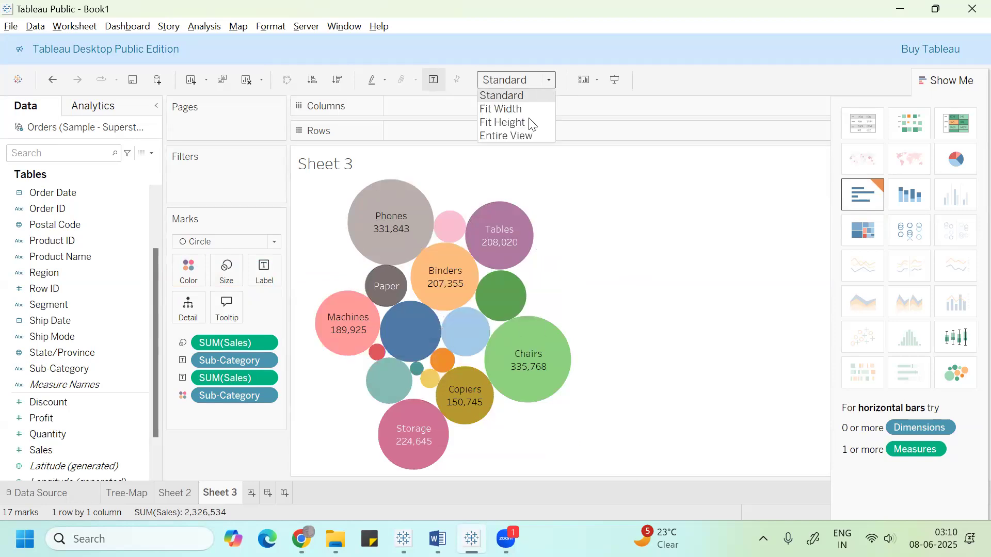
{"action": "left_click", "coordinate": [534, 136]}
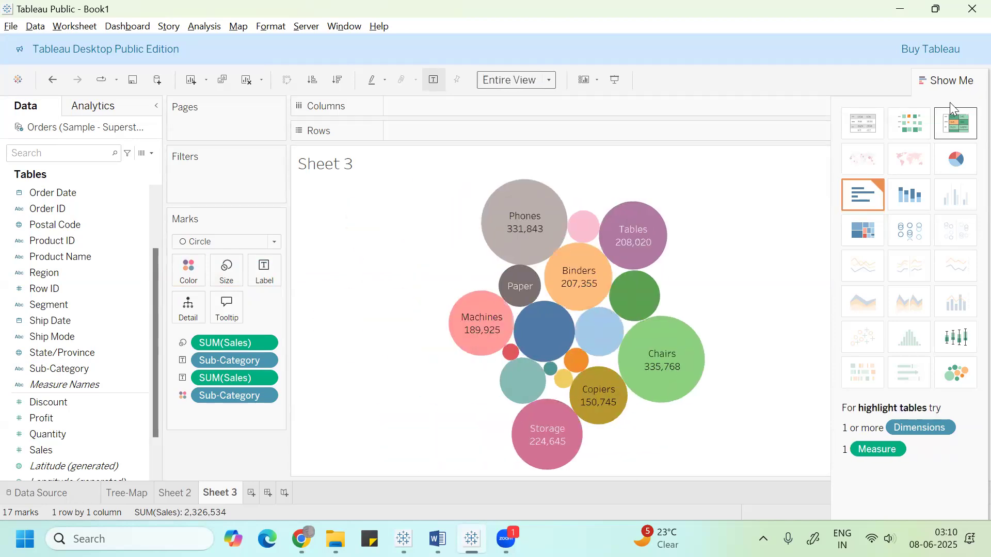
{"action": "left_click", "coordinate": [951, 81]}
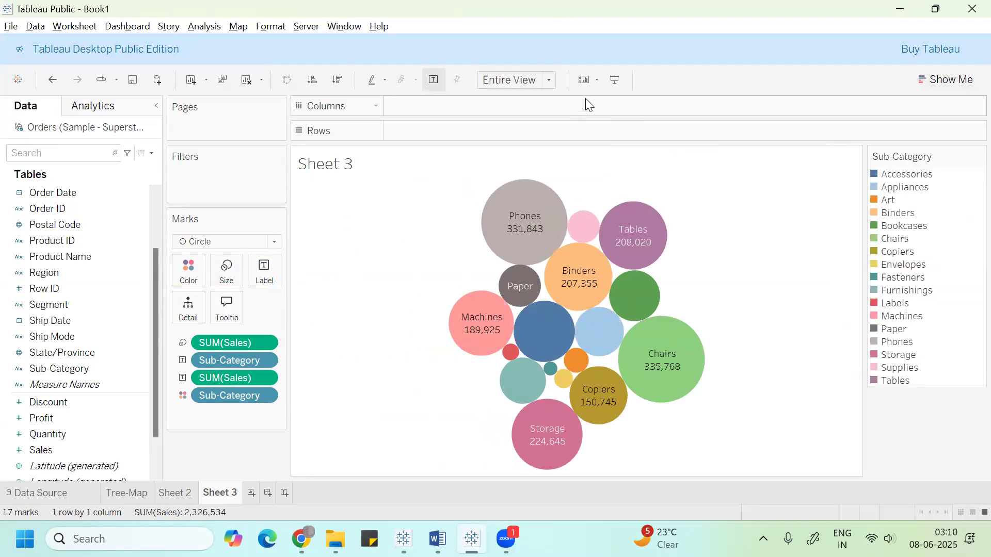
Step: Preview the Sheet 3 packed bubble chart in presentation mode and return to the worksheet
{"action": "left_click", "coordinate": [614, 80]}
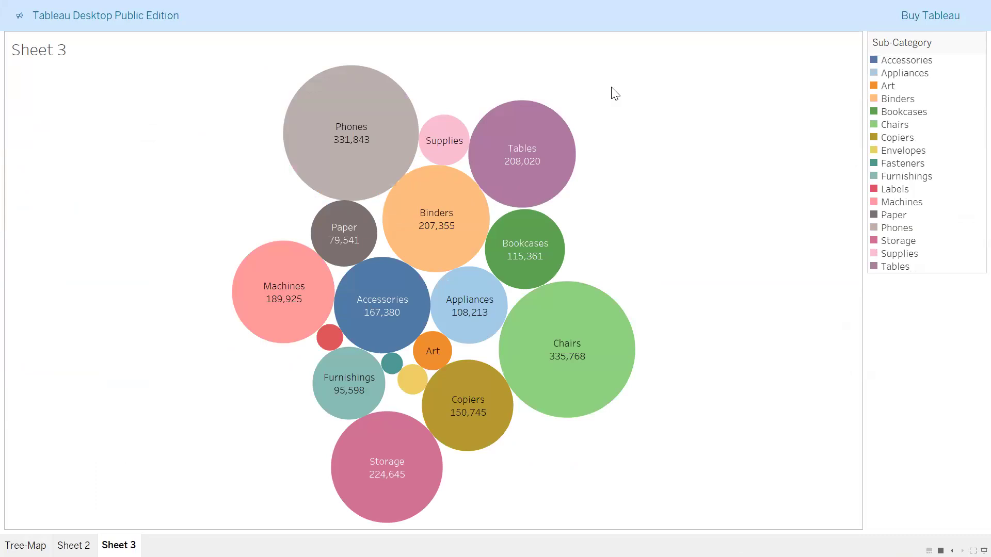
{"action": "key", "text": "Escape"}
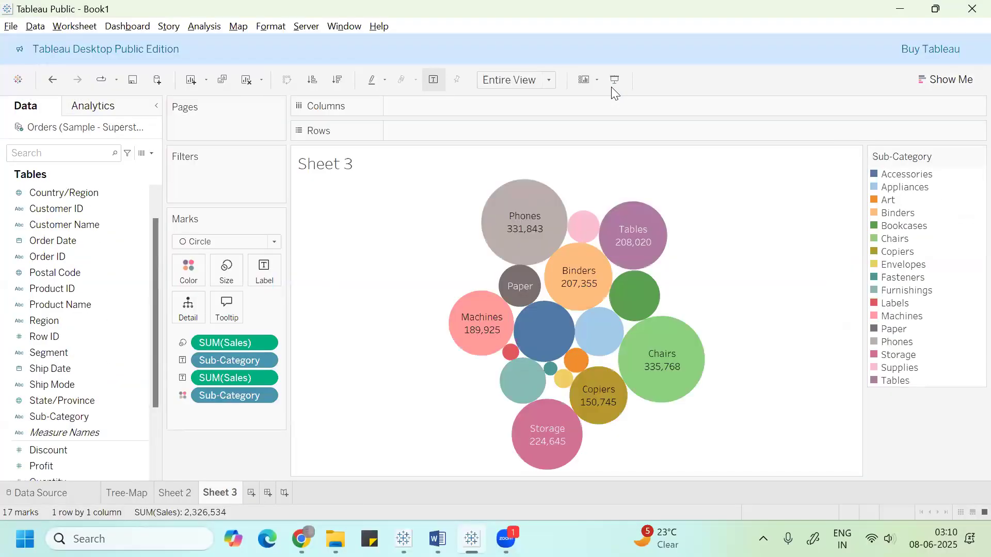
{"action": "left_click", "coordinate": [614, 80]}
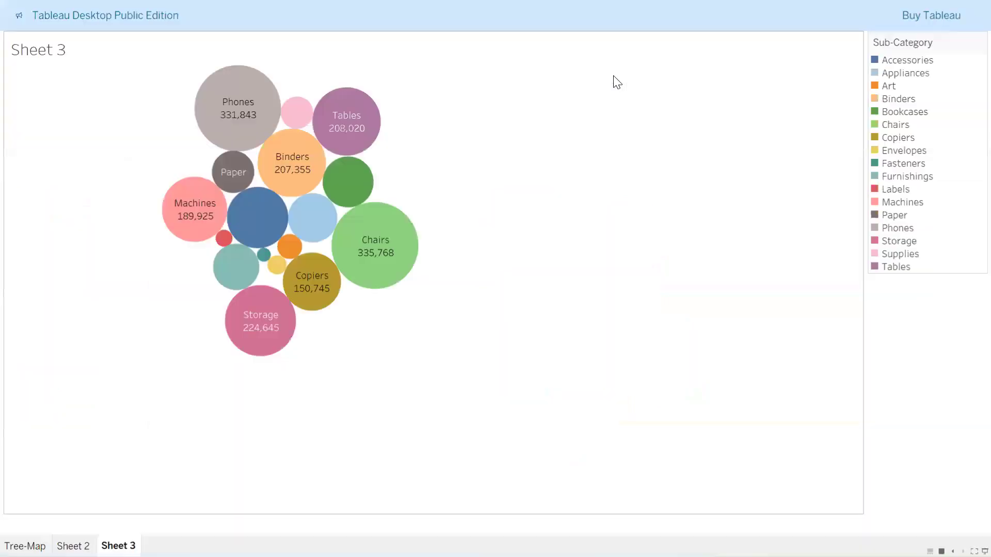
{"action": "key", "text": "Escape"}
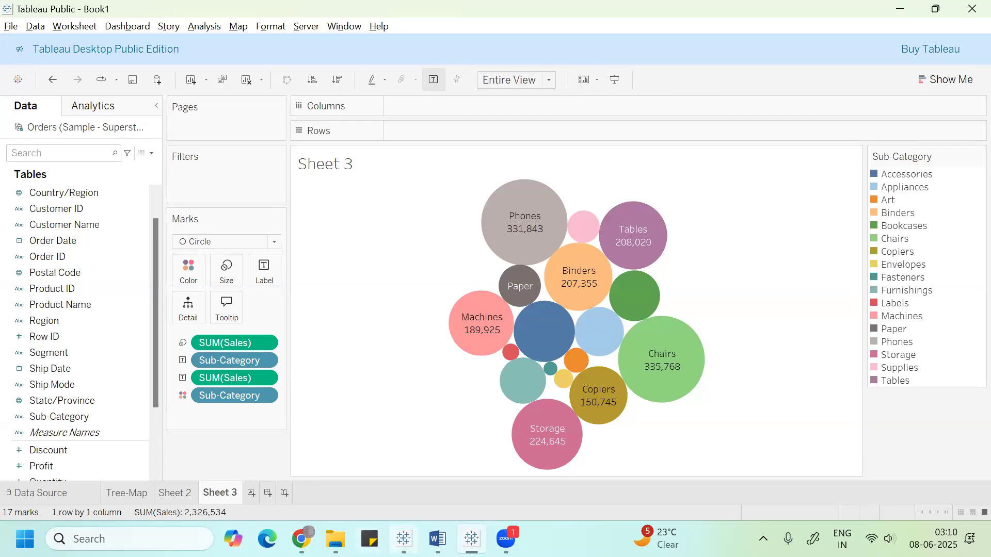
{"action": "left_click", "coordinate": [403, 539]}
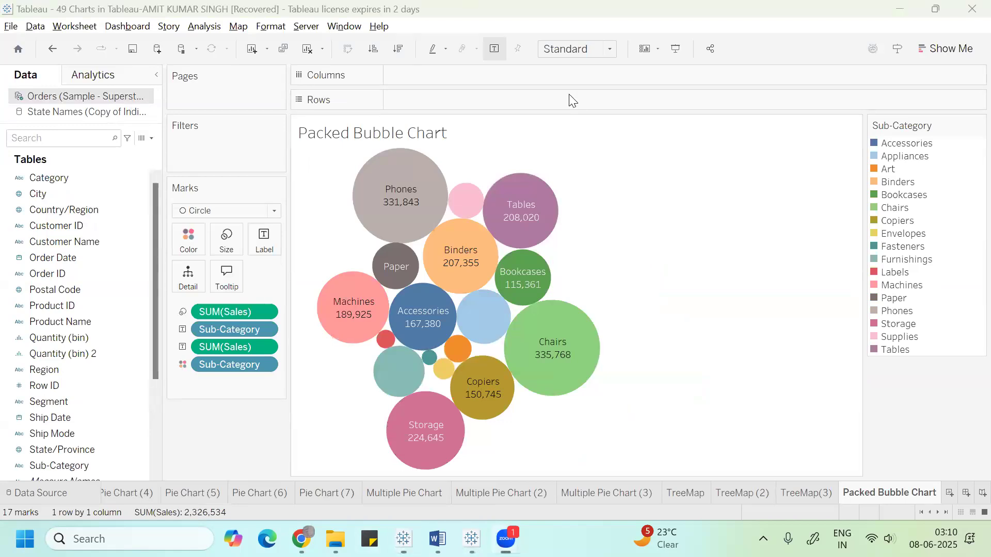
{"action": "left_click", "coordinate": [710, 49]}
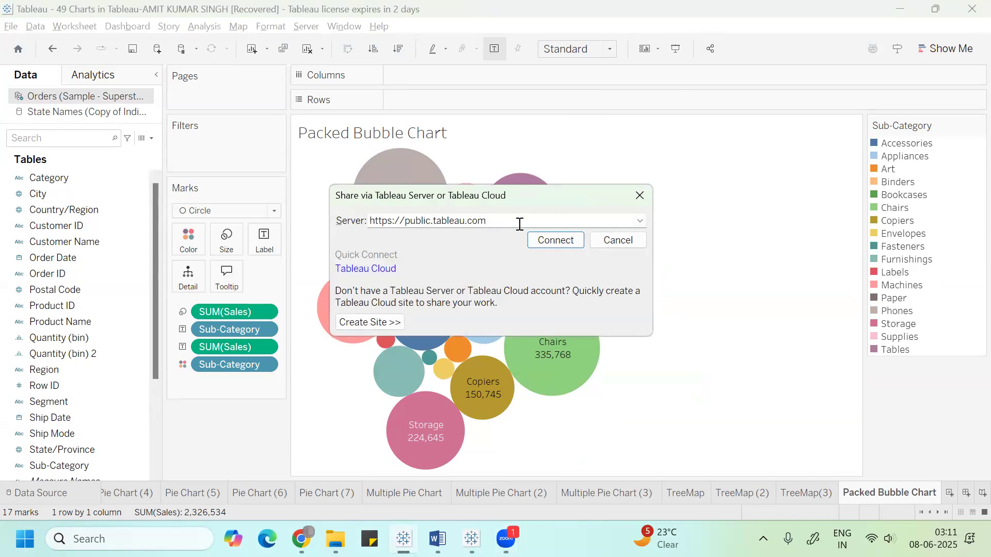
{"action": "type", "text": "/s/"}
{"action": "left_click", "coordinate": [550, 247]}
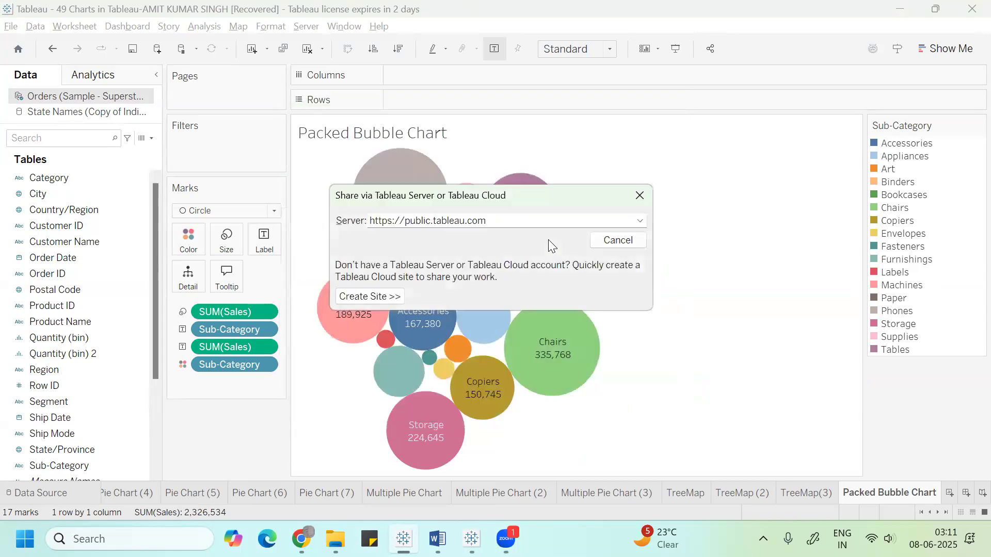
{"action": "key", "text": "Escape"}
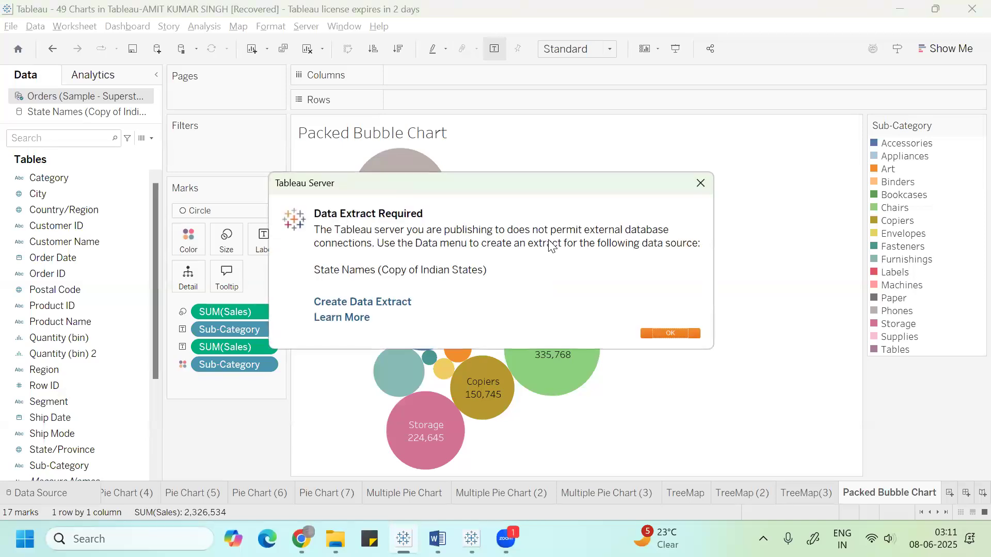
{"action": "left_click", "coordinate": [398, 307]}
{"action": "left_click", "coordinate": [519, 299]}
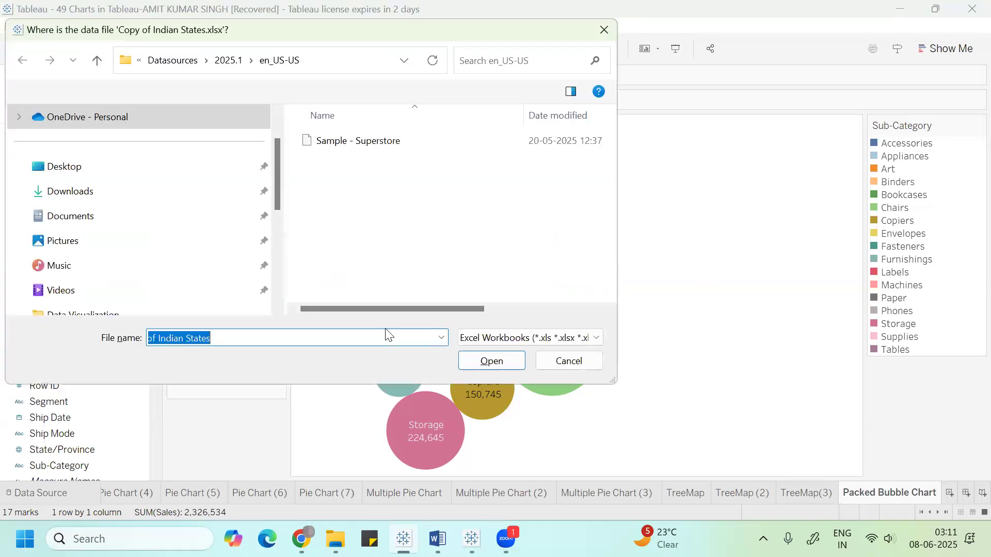
Step: Try to use the Sample - Superstore file as the source for the missing Copy of Indian States.xlsx
{"action": "left_click", "coordinate": [380, 146]}
{"action": "double_click", "coordinate": [380, 144]}
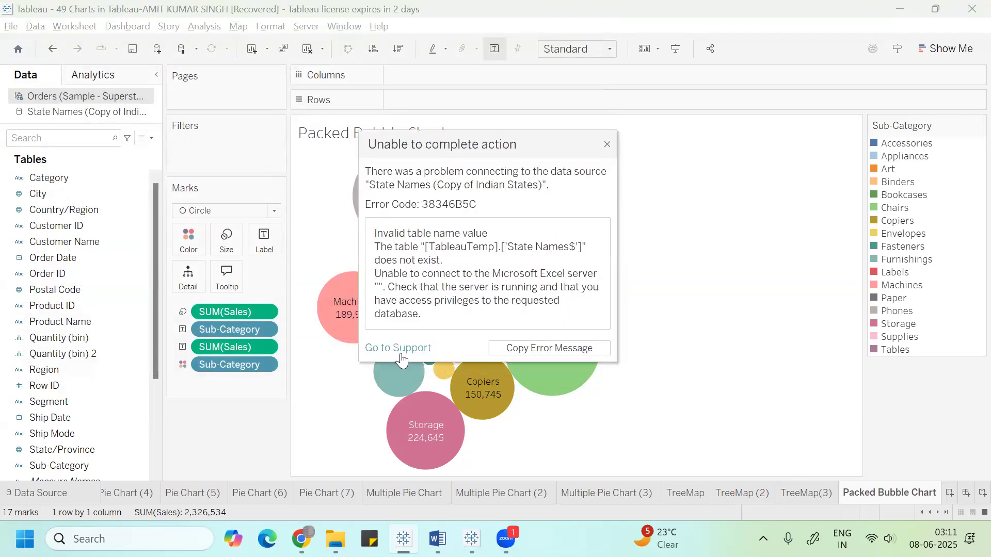
{"action": "left_click", "coordinate": [604, 140]}
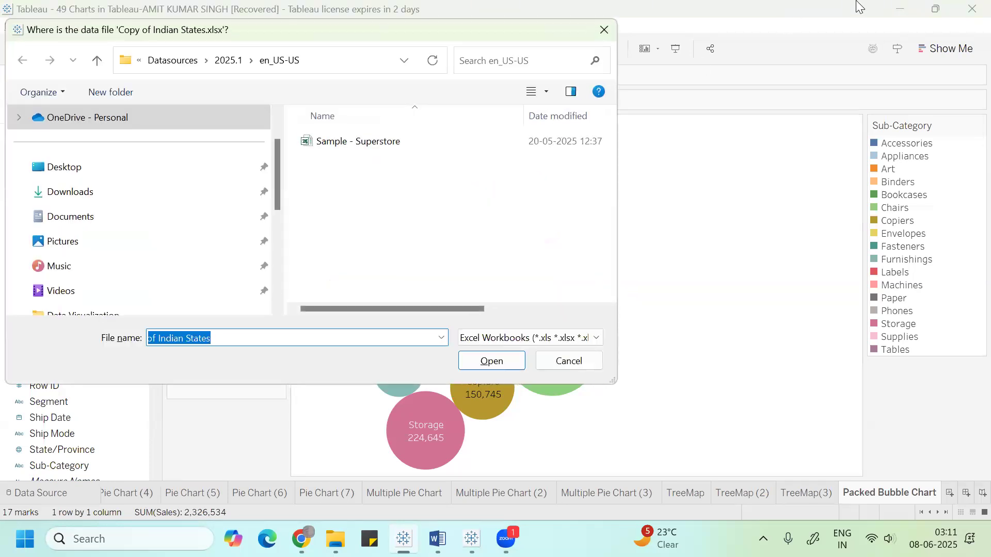
Step: Locate Copy of Indian States in the Data Visualization folder as the data file and set the State Names connection to Extract
{"action": "left_click", "coordinate": [334, 214]}
{"action": "left_click", "coordinate": [274, 310]}
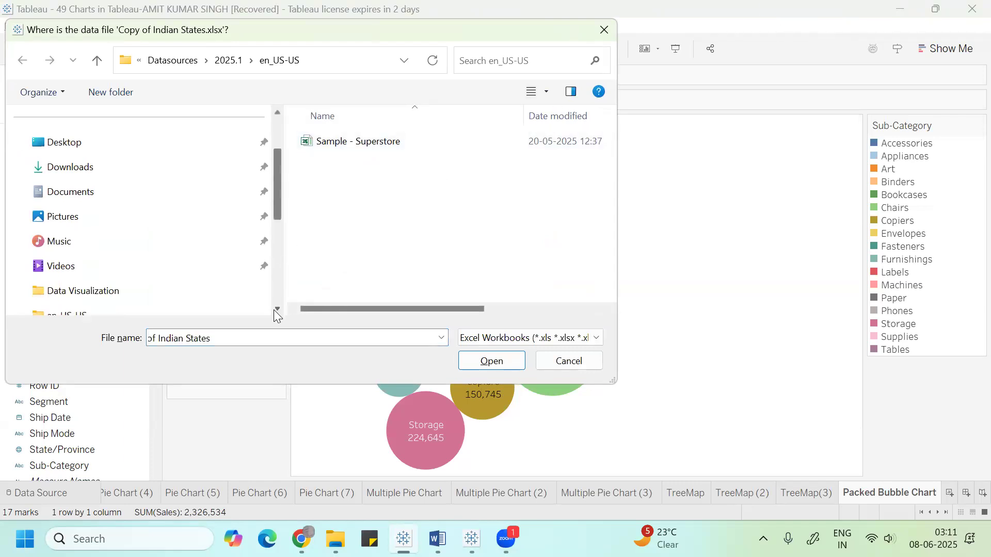
{"action": "left_click", "coordinate": [97, 301]}
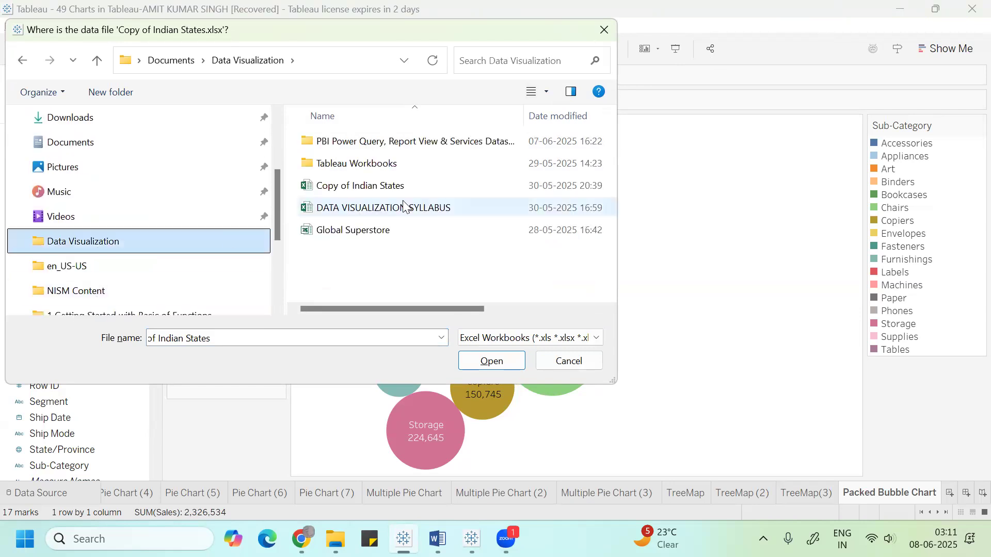
{"action": "double_click", "coordinate": [392, 187]}
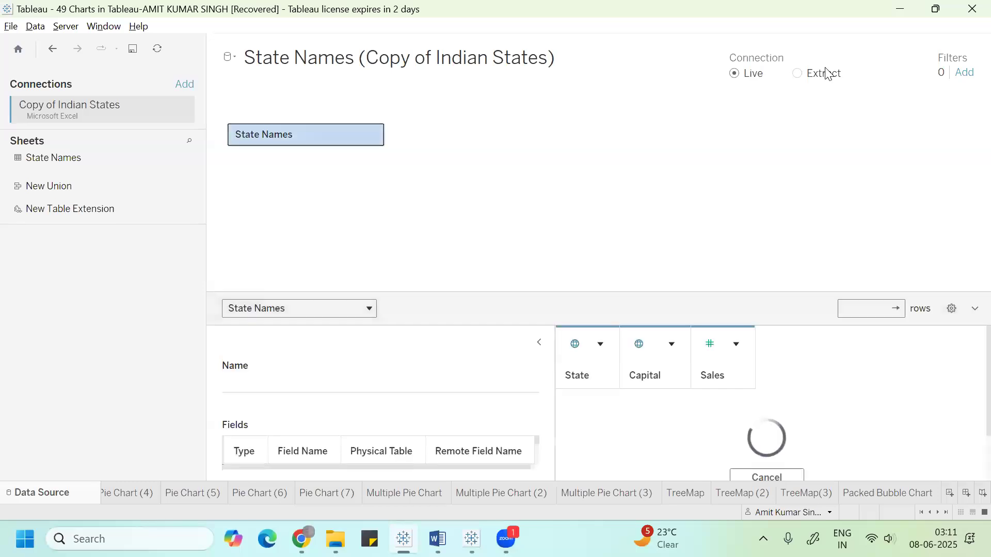
{"action": "left_click", "coordinate": [797, 73]}
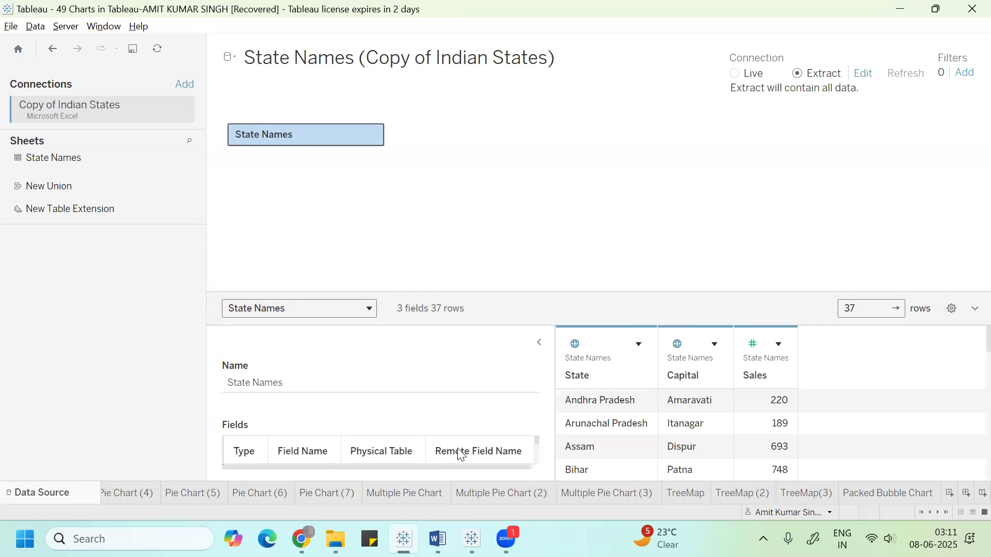
Step: Open the Packed Bubble Chart sheet and publish the 49 Charts workbook to Tableau Public under its existing title, overwriting the existing workbook
{"action": "left_click", "coordinate": [888, 487]}
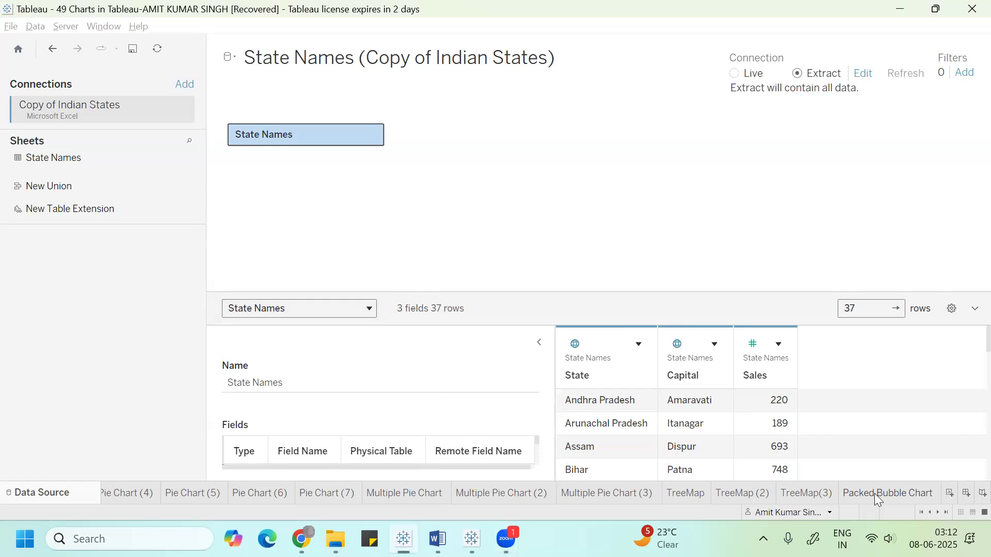
{"action": "left_click", "coordinate": [876, 494]}
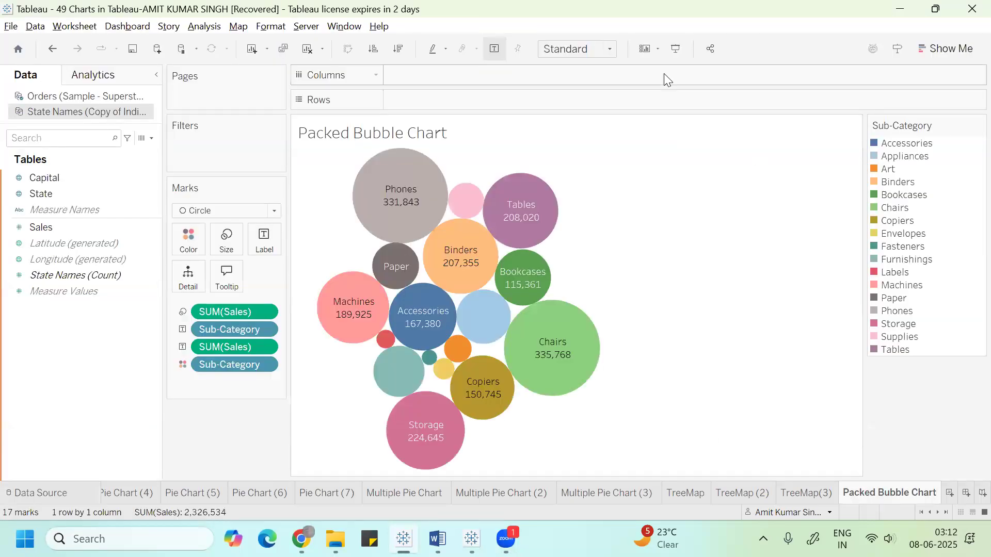
{"action": "left_click", "coordinate": [715, 49]}
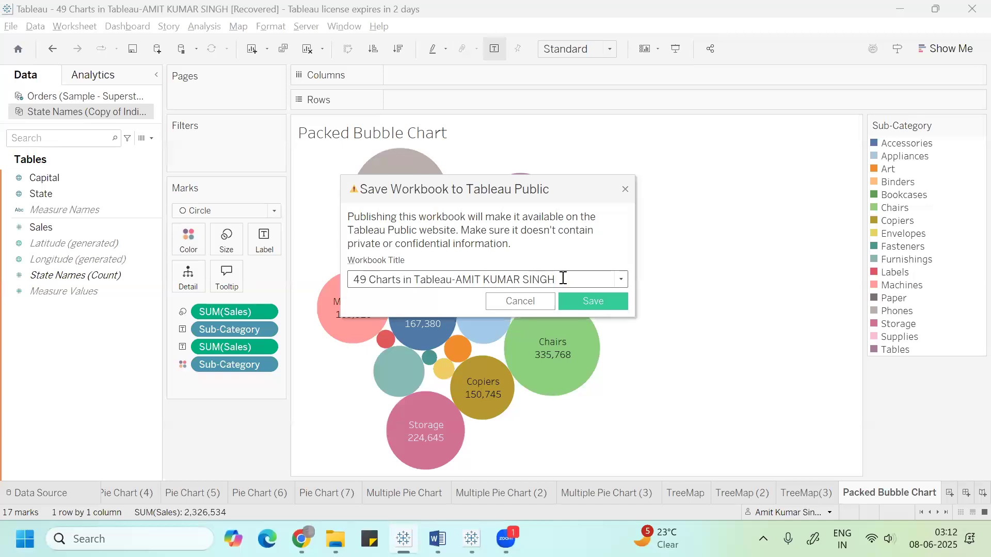
{"action": "left_click", "coordinate": [587, 302]}
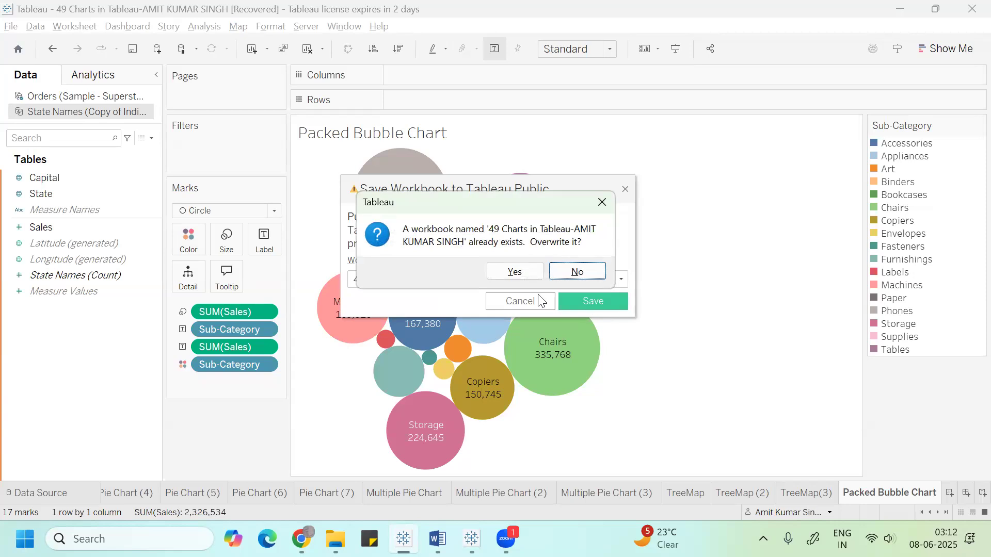
{"action": "left_click", "coordinate": [513, 276]}
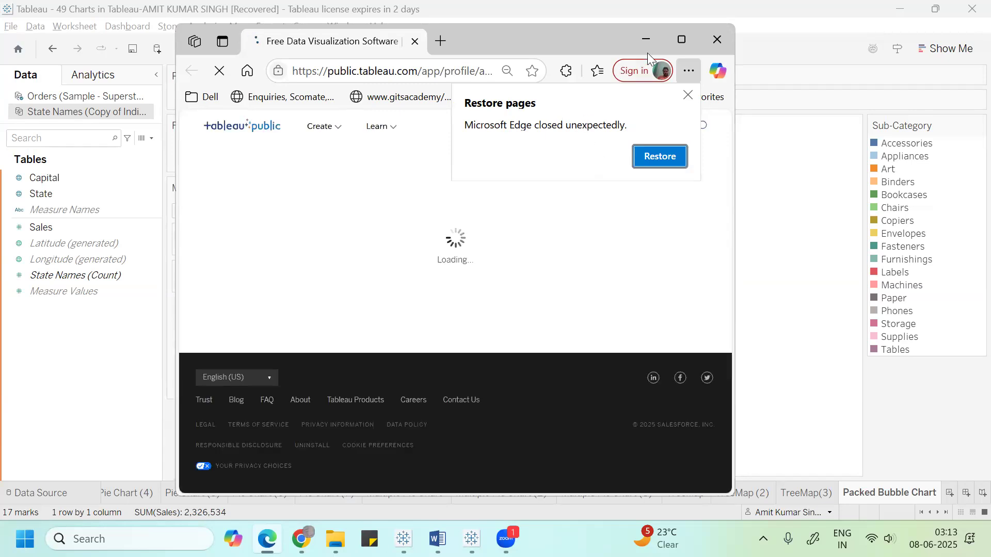
Step: Examine the published Packed Bubble Chart page in the browser, including its marks, publication details and suggested vizzes
{"action": "left_click", "coordinate": [680, 40]}
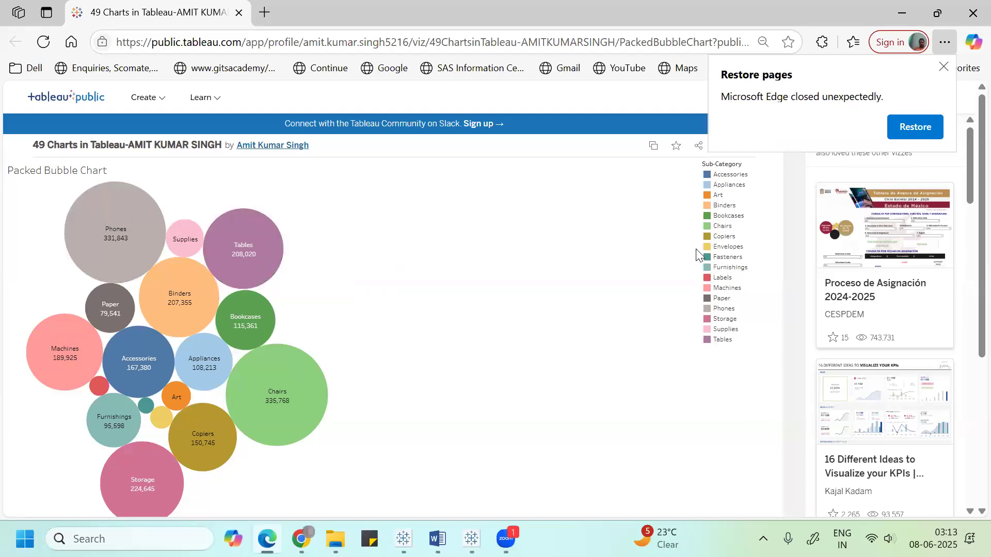
{"action": "key", "text": "Right"}
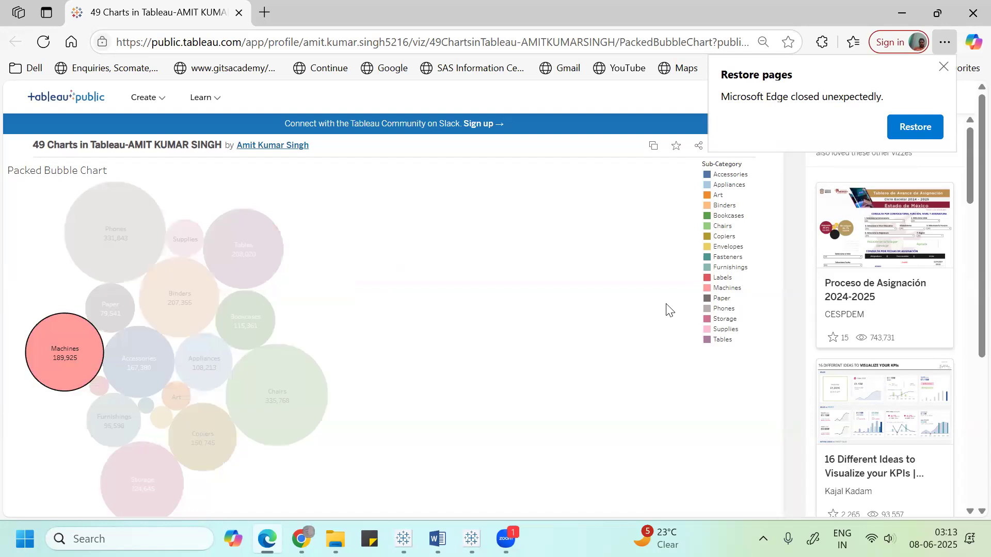
{"action": "left_click", "coordinate": [666, 304]}
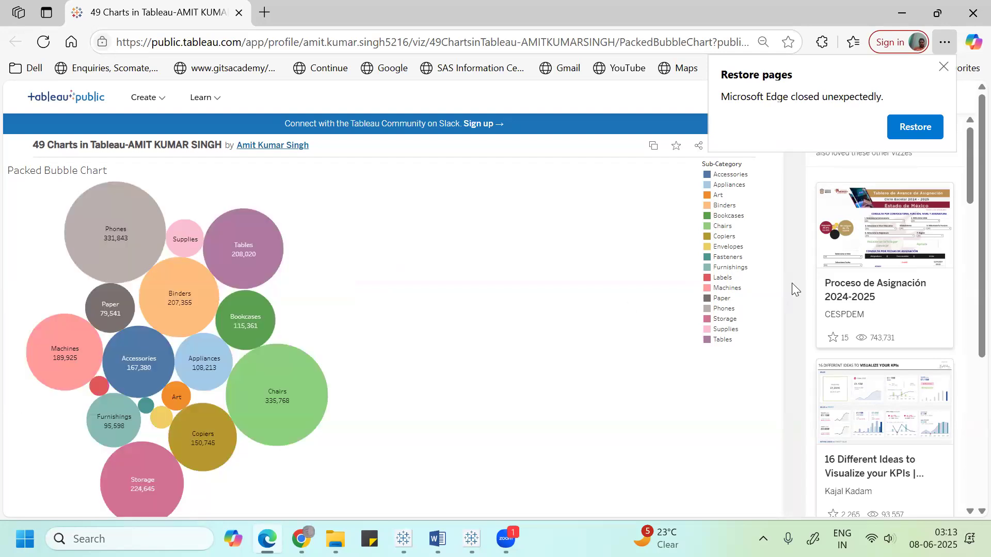
{"action": "left_click", "coordinate": [943, 66]}
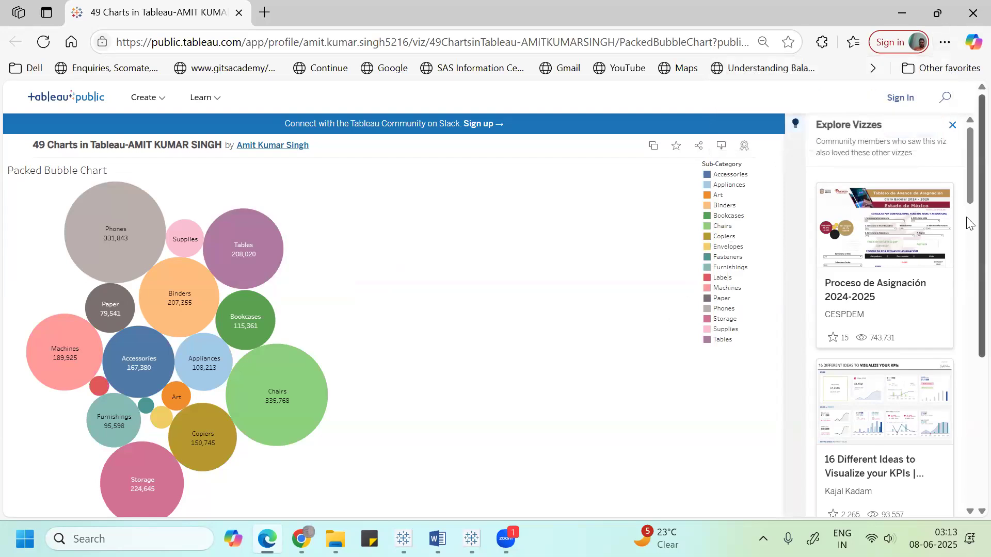
{"action": "left_click_drag", "start_coordinate": [968, 201], "coordinate": [967, 230]}
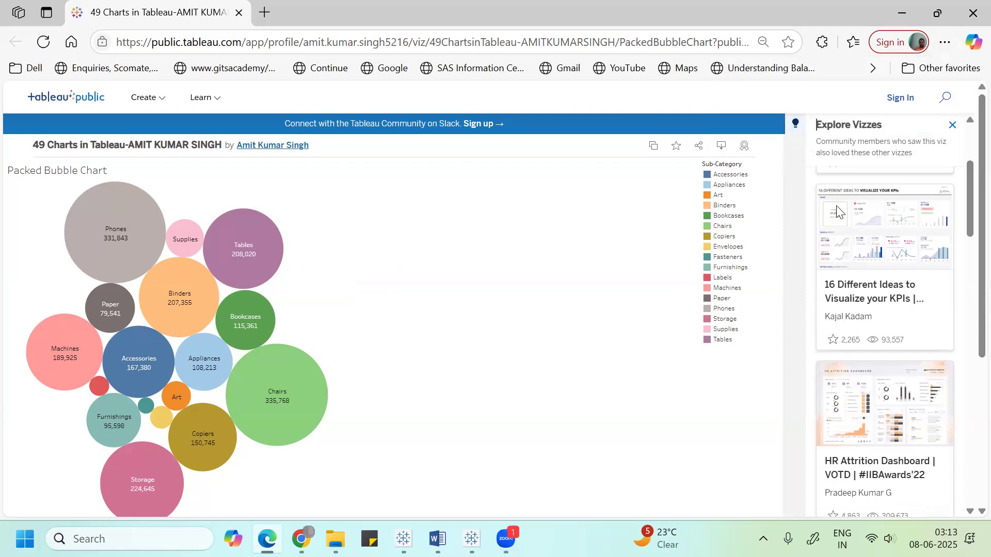
{"action": "left_click_drag", "start_coordinate": [37, 438], "coordinate": [48, 386]}
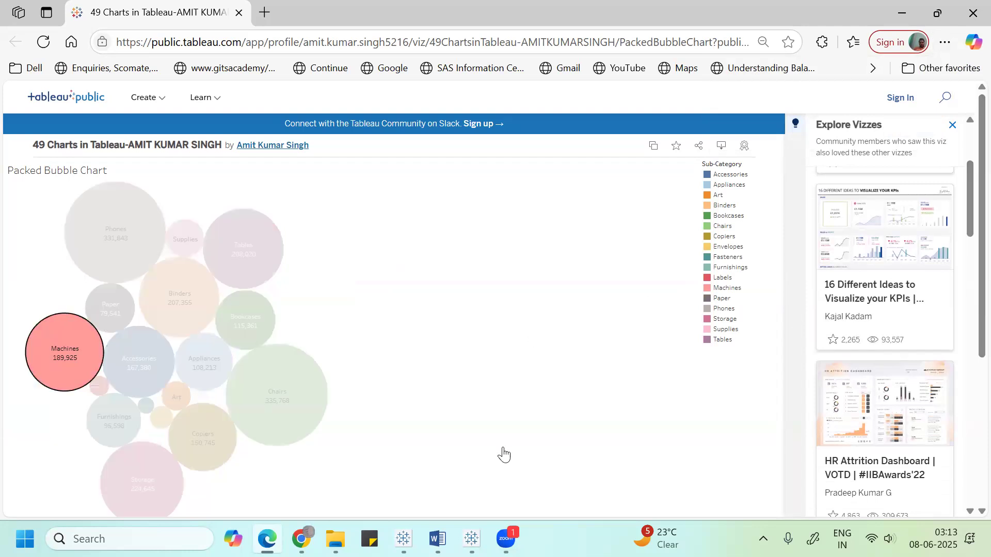
{"action": "left_click", "coordinate": [503, 454]}
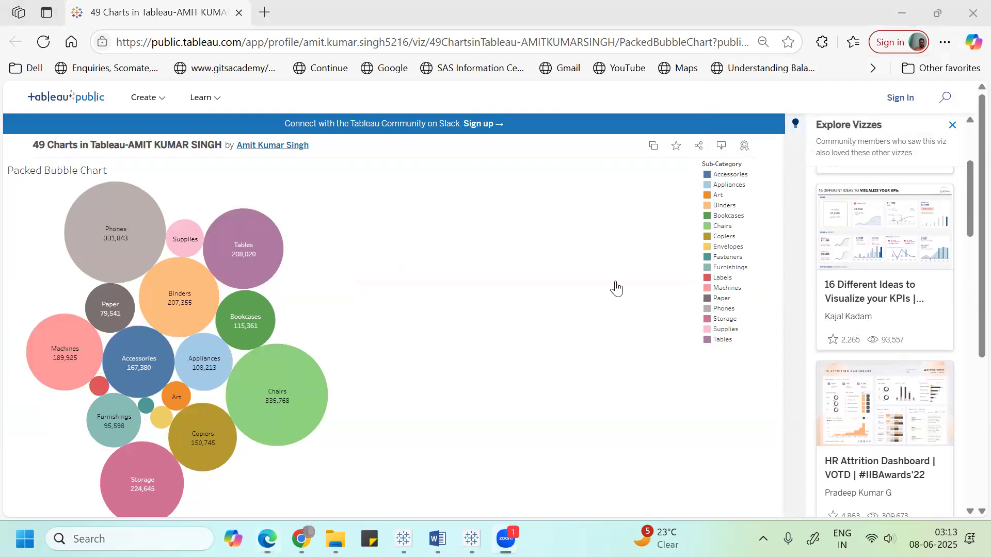
{"action": "double_click", "coordinate": [797, 405]}
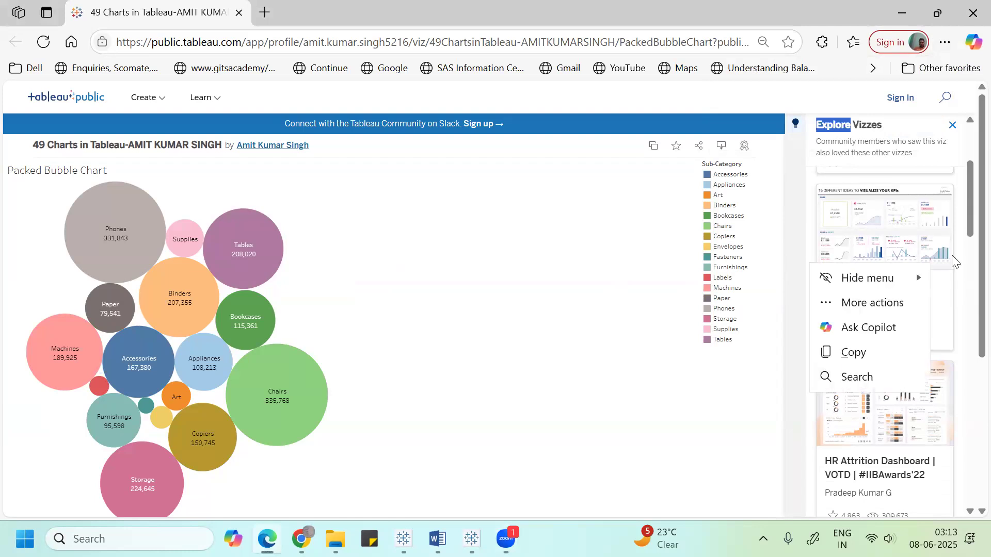
{"action": "left_click_drag", "start_coordinate": [968, 224], "coordinate": [969, 462]}
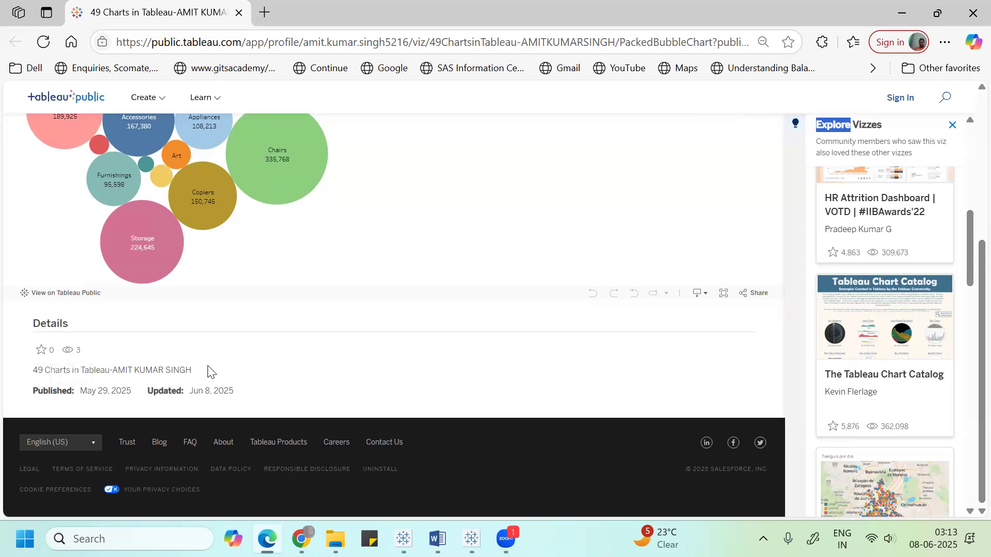
{"action": "left_click_drag", "start_coordinate": [969, 288], "coordinate": [969, 103]}
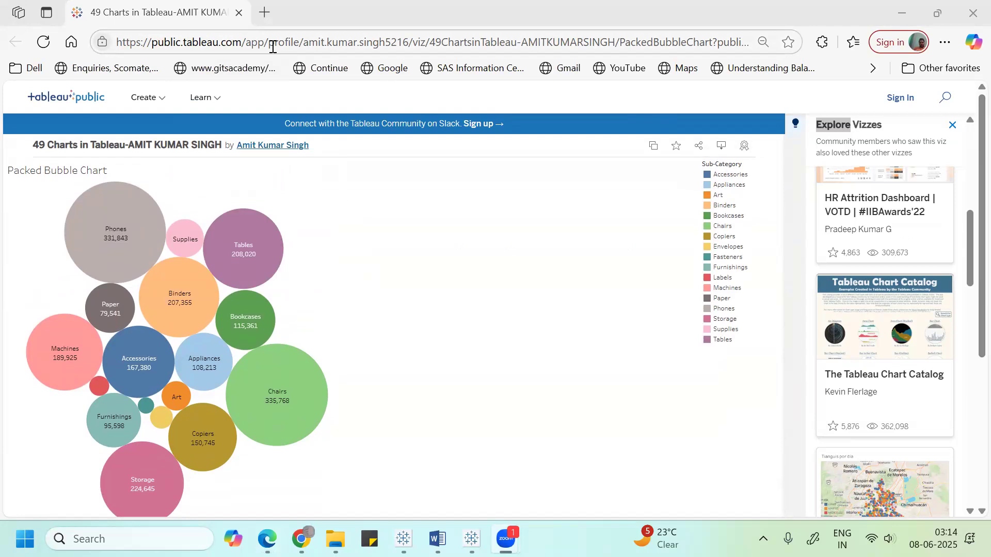
Step: Switch back to the 49 Charts workbook in Tableau and view the Packed Bubble Chart (2) example
{"action": "key", "text": "alt+Tab"}
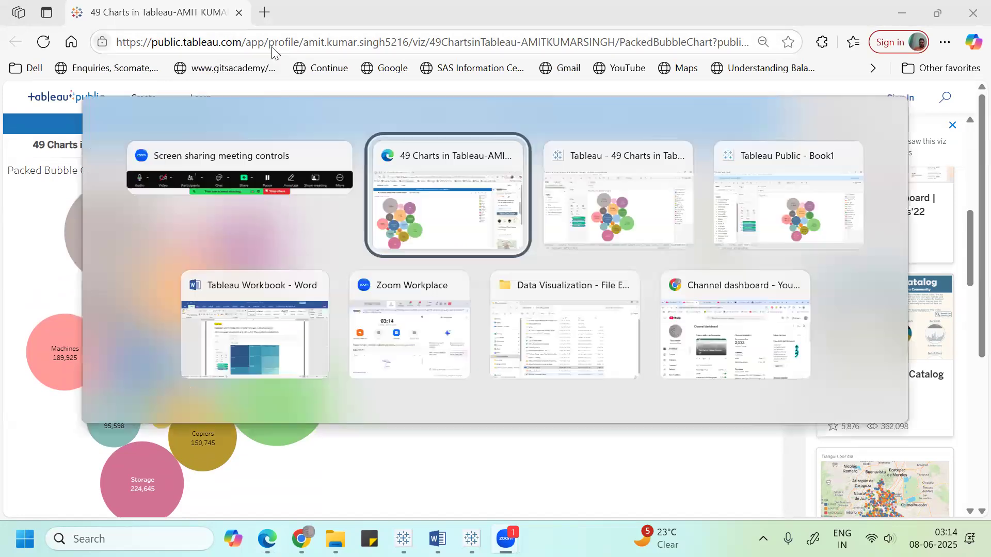
{"action": "key", "text": "alt+Tab"}
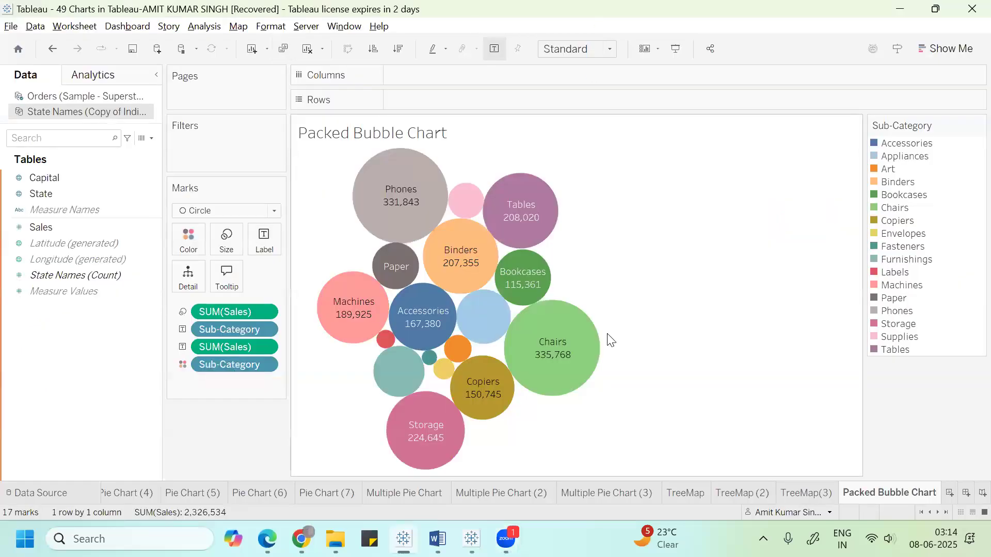
{"action": "left_click", "coordinate": [792, 493]}
{"action": "left_click", "coordinate": [733, 494]}
{"action": "key", "text": "ctrl+Tab"}
{"action": "key", "text": "ctrl+Tab"}
{"action": "key", "text": "ctrl+Tab"}
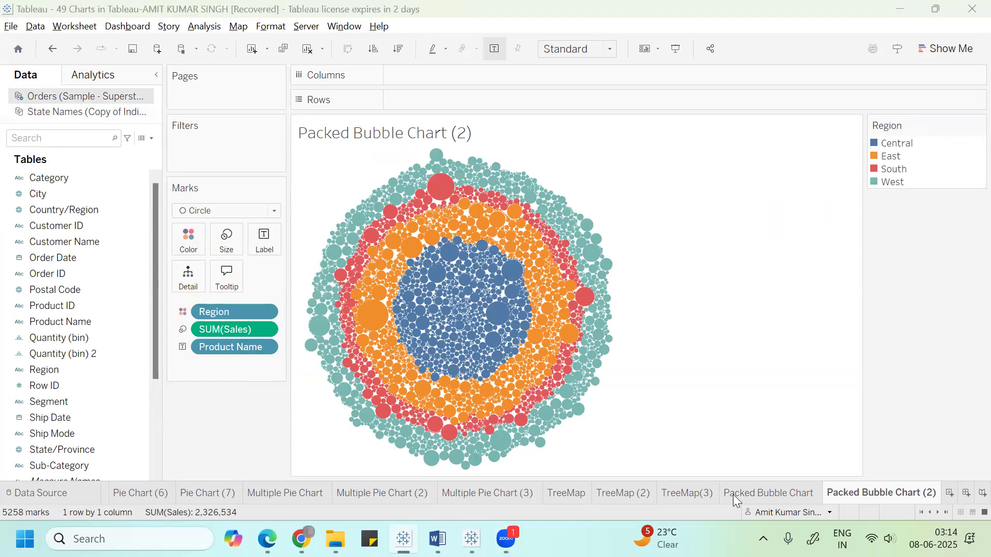
Step: Switch to the Book1 workbook in Tableau Public and add a new worksheet
{"action": "key", "text": "alt+Tab"}
{"action": "key", "text": "alt+Tab"}
{"action": "key", "text": "alt+Tab"}
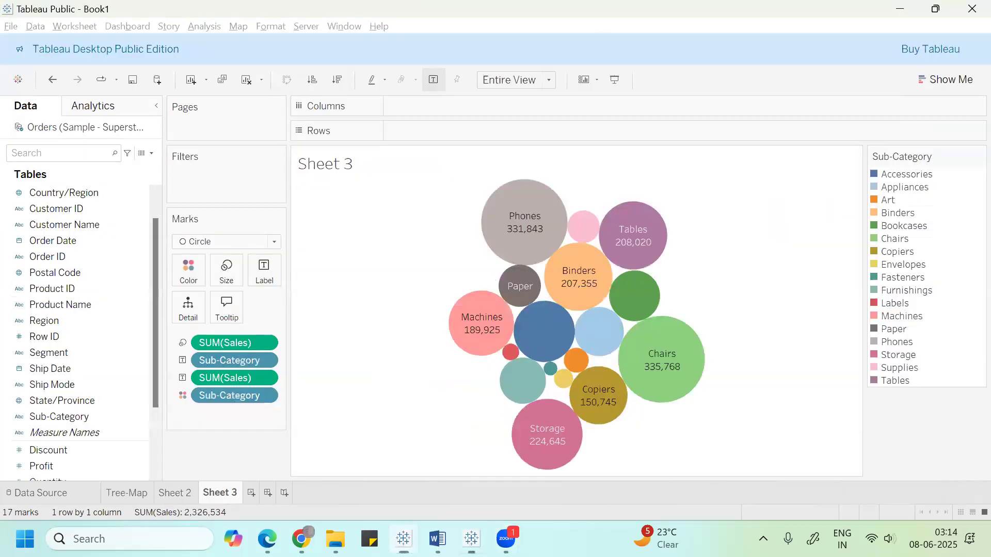
{"action": "left_click", "coordinate": [255, 492]}
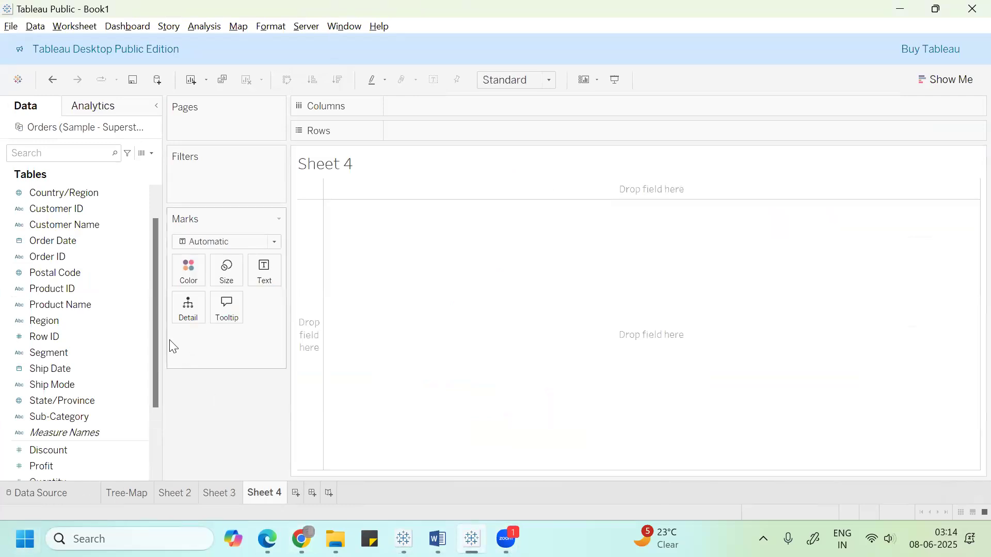
Step: List the Product Name values as rows on Sheet 4 and remove the field from the view again
{"action": "left_click", "coordinate": [98, 291]}
{"action": "left_click", "coordinate": [95, 296]}
{"action": "left_click_drag", "start_coordinate": [95, 296], "coordinate": [273, 272]}
{"action": "left_click_drag", "start_coordinate": [232, 339], "coordinate": [433, 125]}
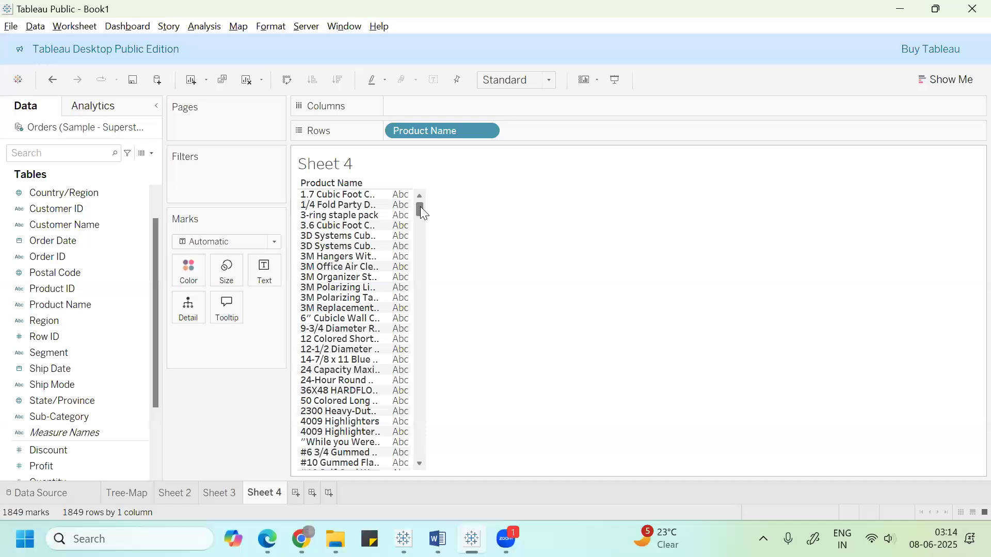
{"action": "left_click_drag", "start_coordinate": [438, 130], "coordinate": [78, 341]}
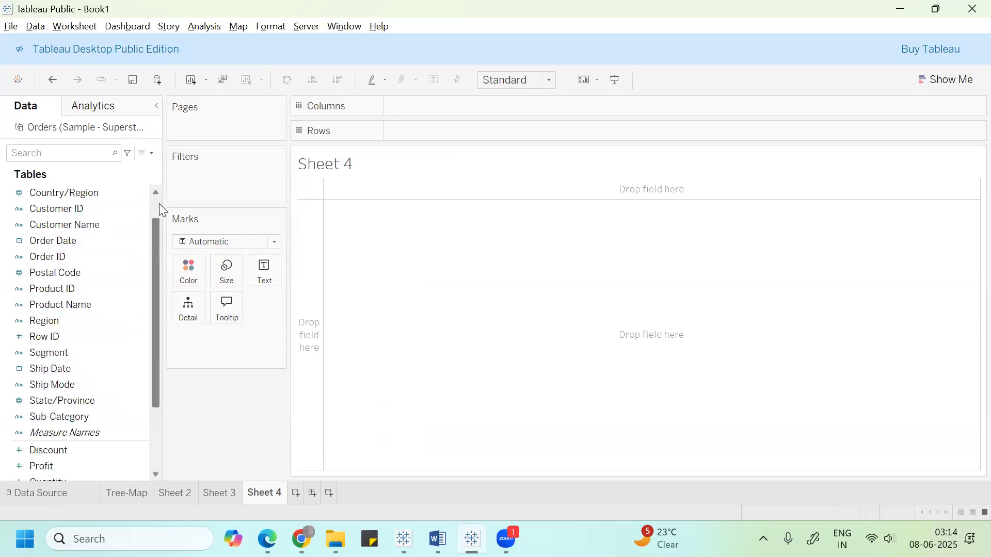
Step: Build a packed bubble chart from Product Name and Sales on Sheet 4 and color the bubbles by Region
{"action": "scroll", "coordinate": [153, 209], "scroll_direction": "up", "scroll_amount": 1}
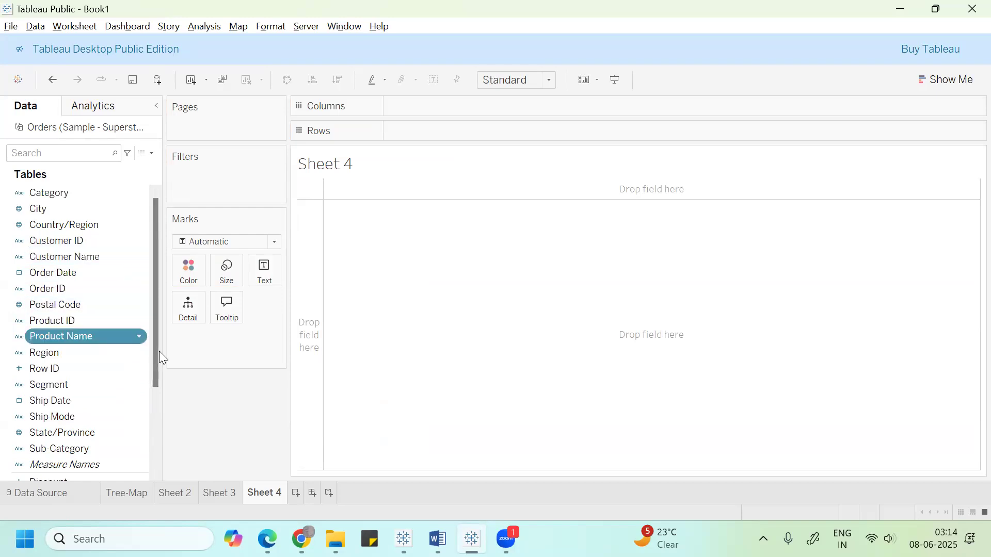
{"action": "left_click_drag", "start_coordinate": [154, 384], "coordinate": [161, 441]}
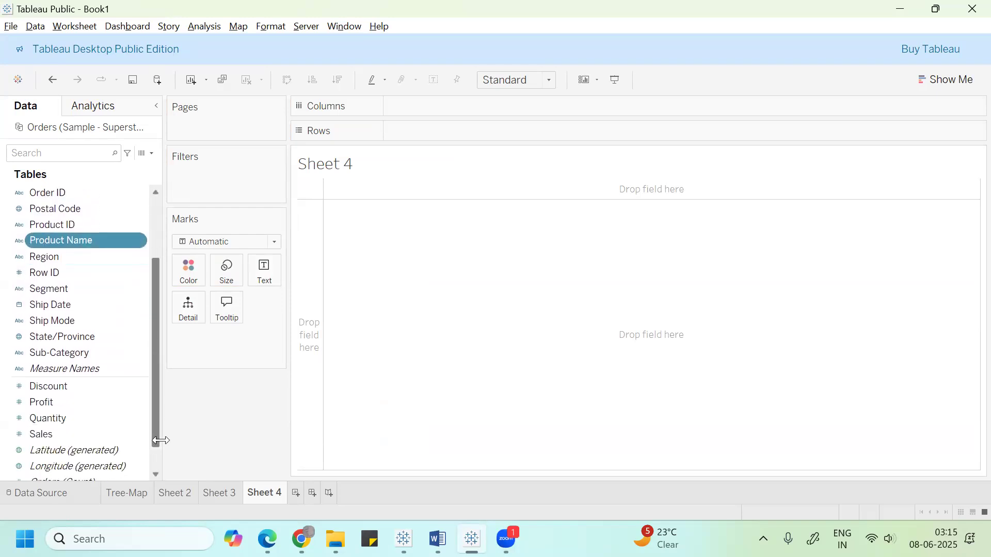
{"action": "left_click", "coordinate": [55, 434]}
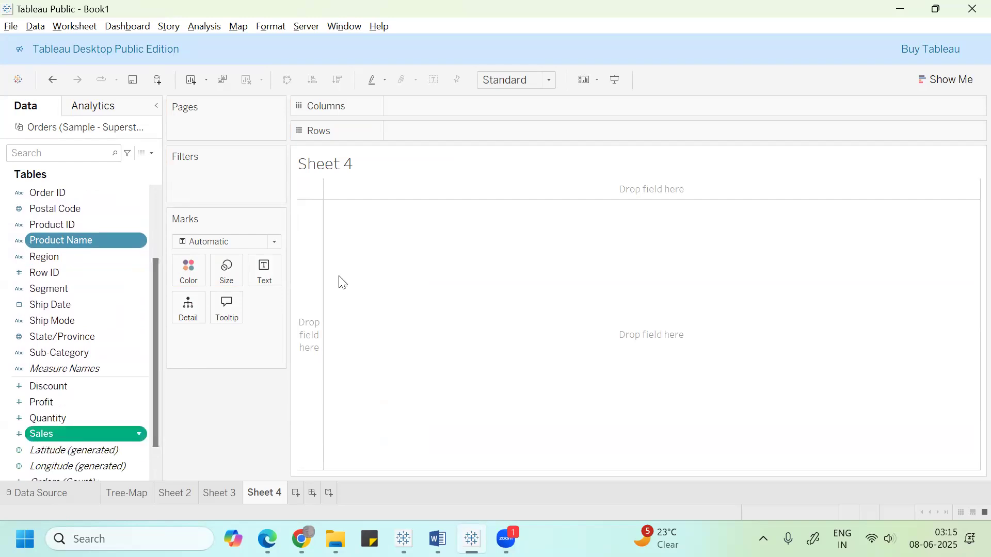
{"action": "left_click", "coordinate": [965, 78]}
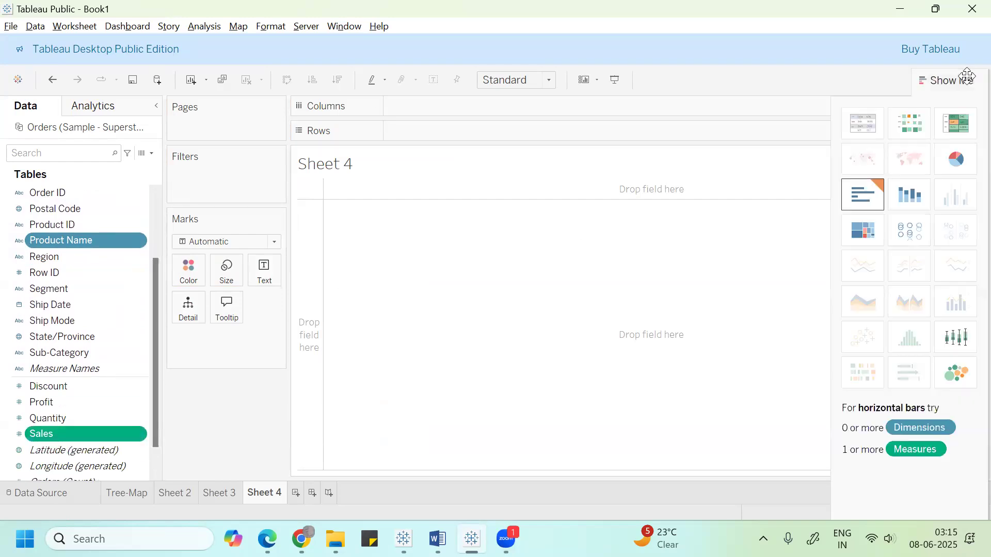
{"action": "left_click", "coordinate": [952, 372]}
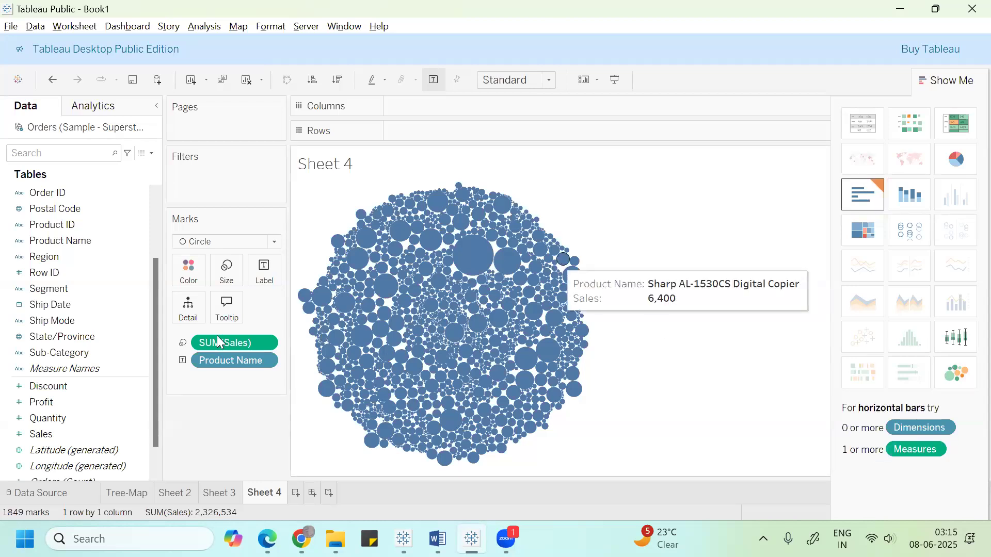
{"action": "left_click_drag", "start_coordinate": [40, 257], "coordinate": [190, 266]}
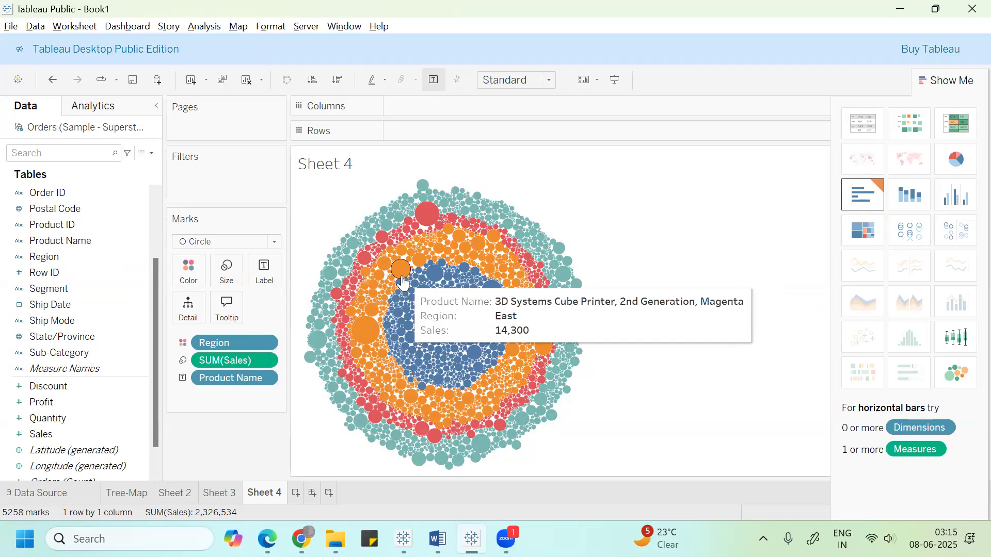
Step: Add another worksheet to Book1, and view the Word Cloud/World Map example in the 49 Charts workbook
{"action": "left_click", "coordinate": [295, 491]}
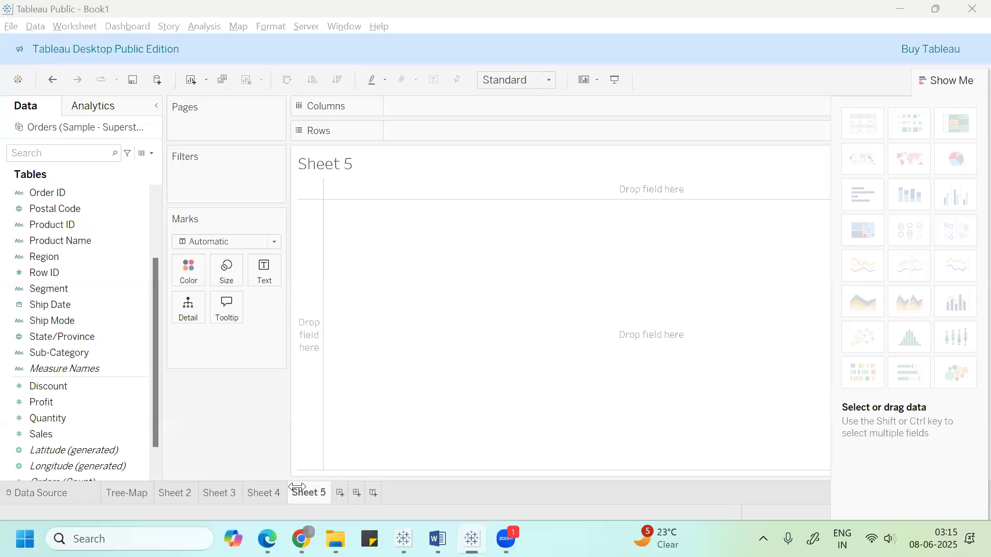
{"action": "key", "text": "alt+Tab"}
{"action": "key", "text": "alt+Tab"}
{"action": "key", "text": "alt+Tab"}
{"action": "key", "text": "alt+Tab"}
{"action": "key", "text": "alt+Tab"}
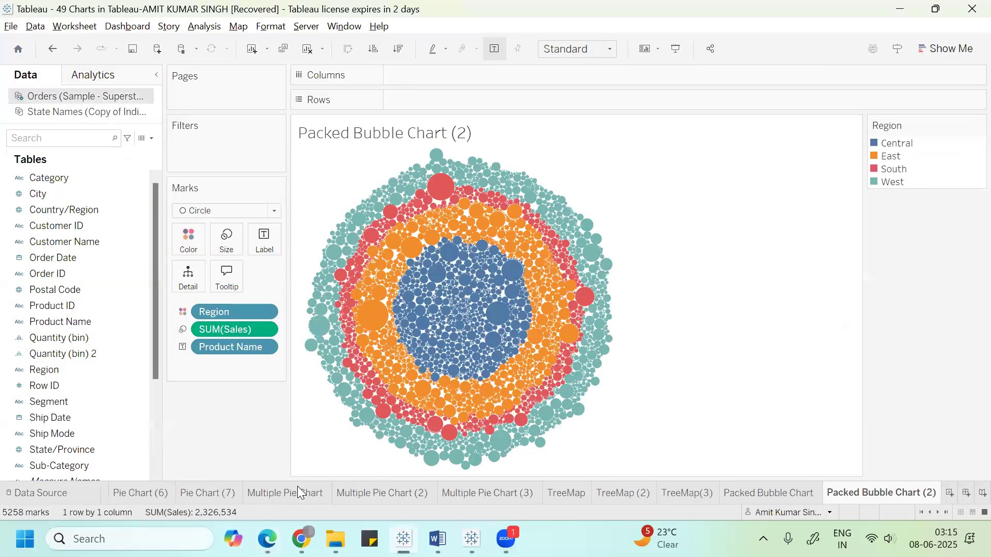
{"action": "key", "text": "ctrl+Tab"}
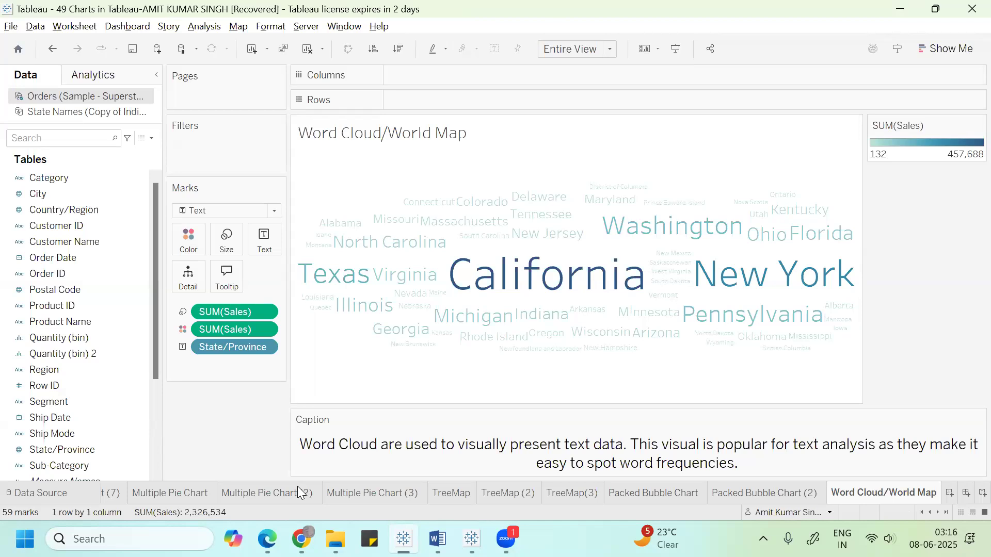
Step: Return to Sheet 5 of Book1 and filter Country/Region to United States only
{"action": "key", "text": "alt+Tab"}
{"action": "key", "text": "Tab"}
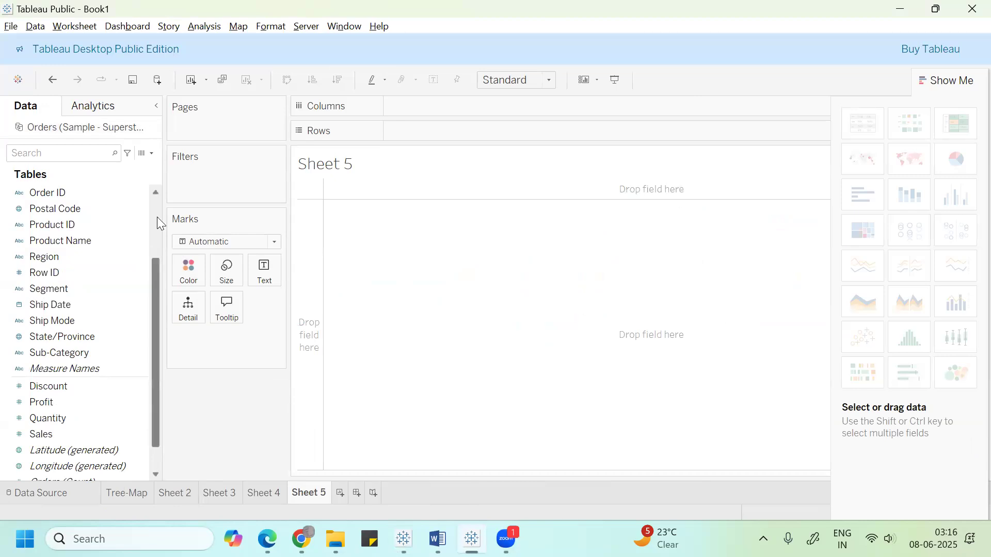
{"action": "scroll", "coordinate": [157, 217], "scroll_direction": "up", "scroll_amount": 3}
{"action": "left_click", "coordinate": [96, 227]}
{"action": "left_click_drag", "start_coordinate": [96, 227], "coordinate": [240, 175]}
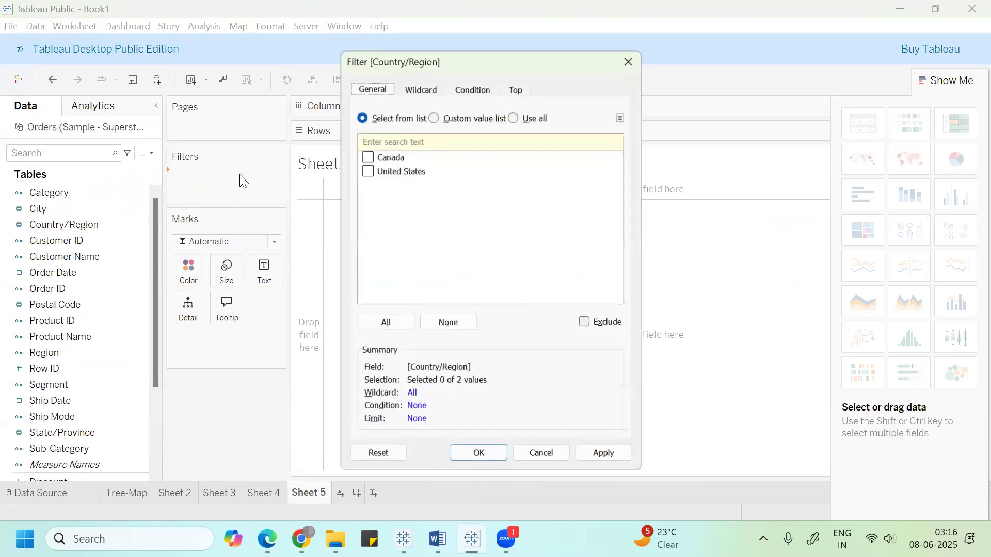
{"action": "left_click", "coordinate": [368, 173]}
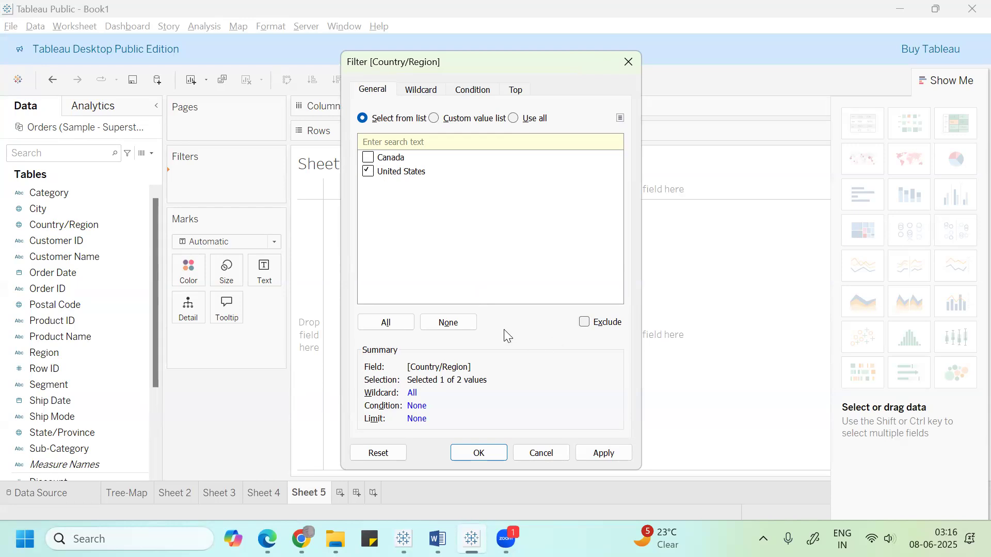
{"action": "left_click", "coordinate": [615, 449]}
{"action": "left_click", "coordinate": [479, 453]}
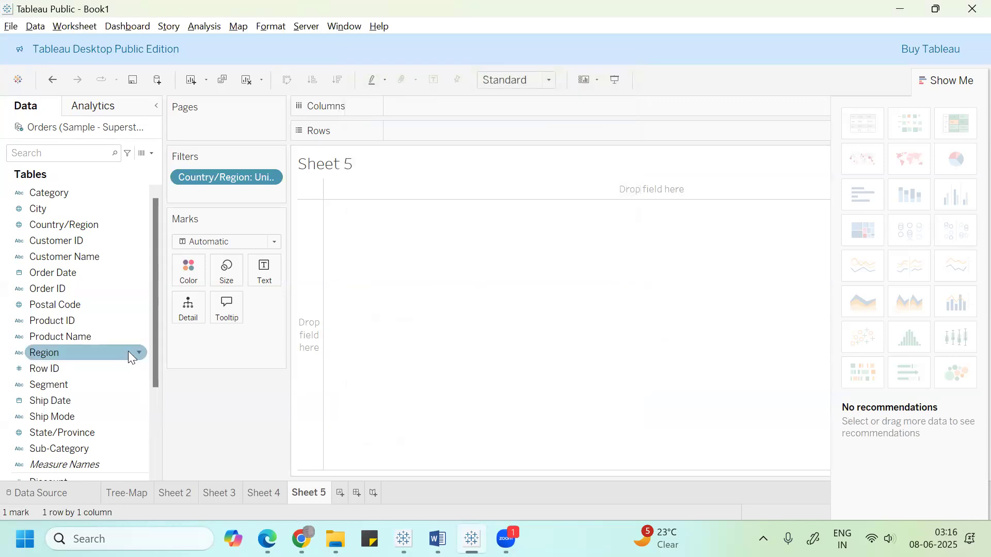
Step: Build a treemap on Sheet 5 from State/Province and Sales
{"action": "left_click_drag", "start_coordinate": [155, 345], "coordinate": [162, 395]}
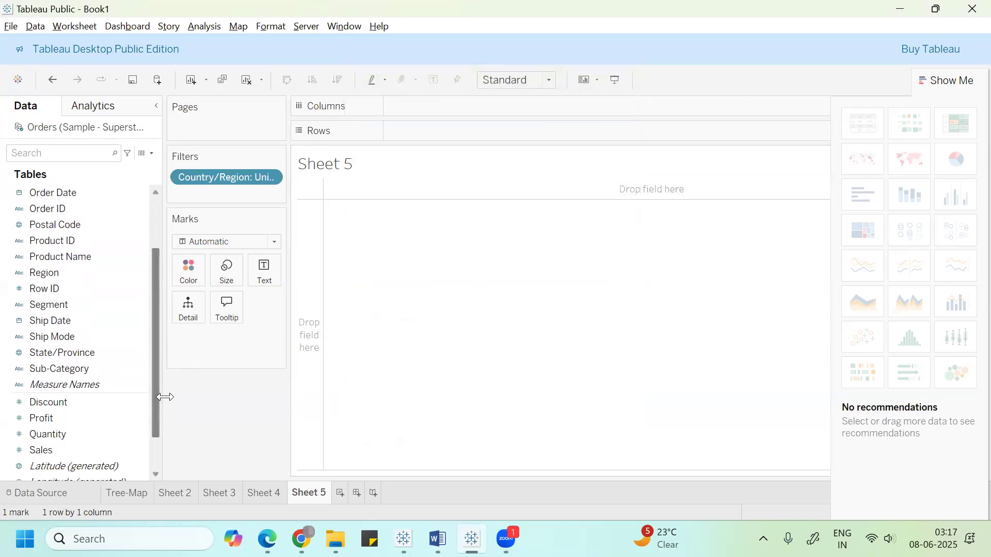
{"action": "left_click", "coordinate": [95, 350]}
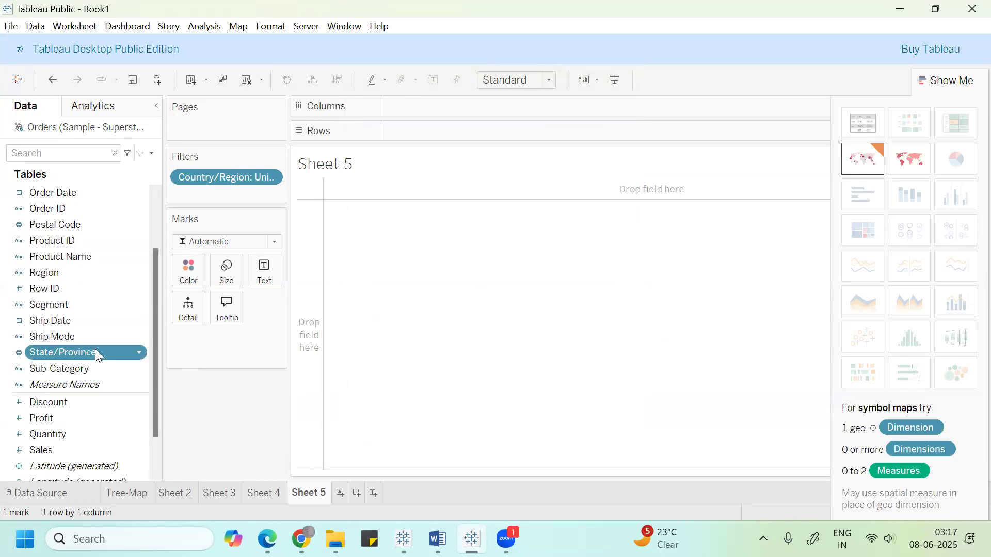
{"action": "left_click", "coordinate": [62, 448], "text": "ctrl"}
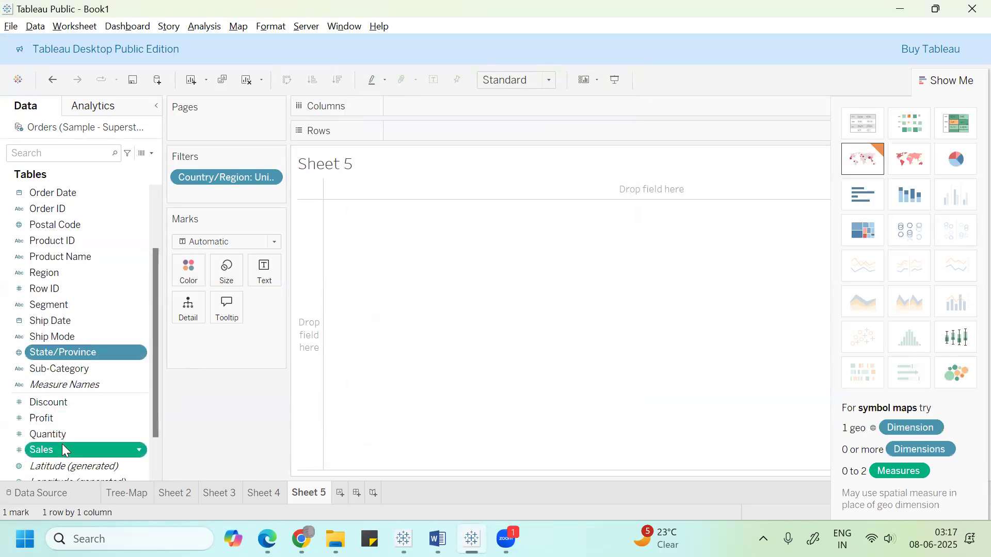
{"action": "left_click", "coordinate": [940, 82]}
{"action": "left_click", "coordinate": [940, 86]}
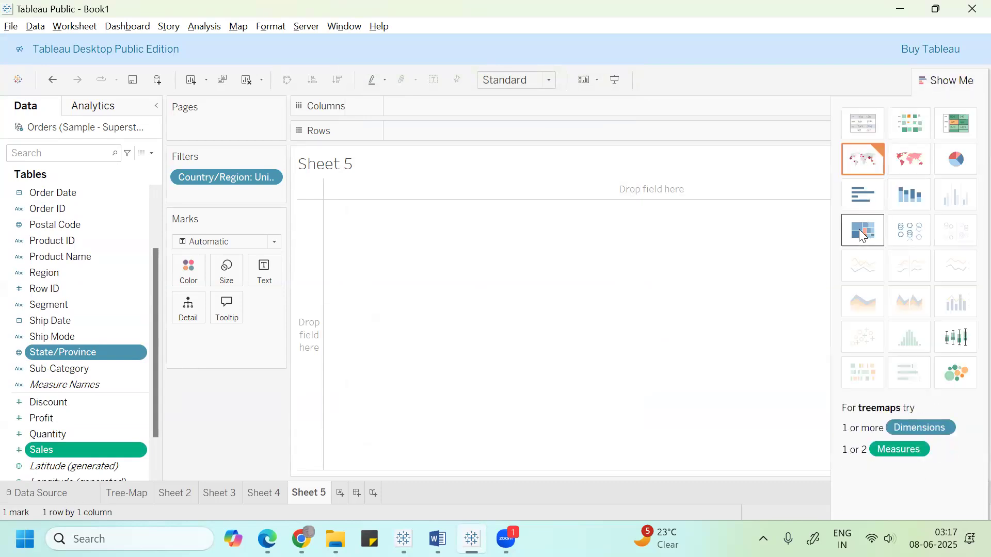
{"action": "left_click", "coordinate": [860, 230]}
{"action": "mouse_move", "coordinate": [523, 256]}
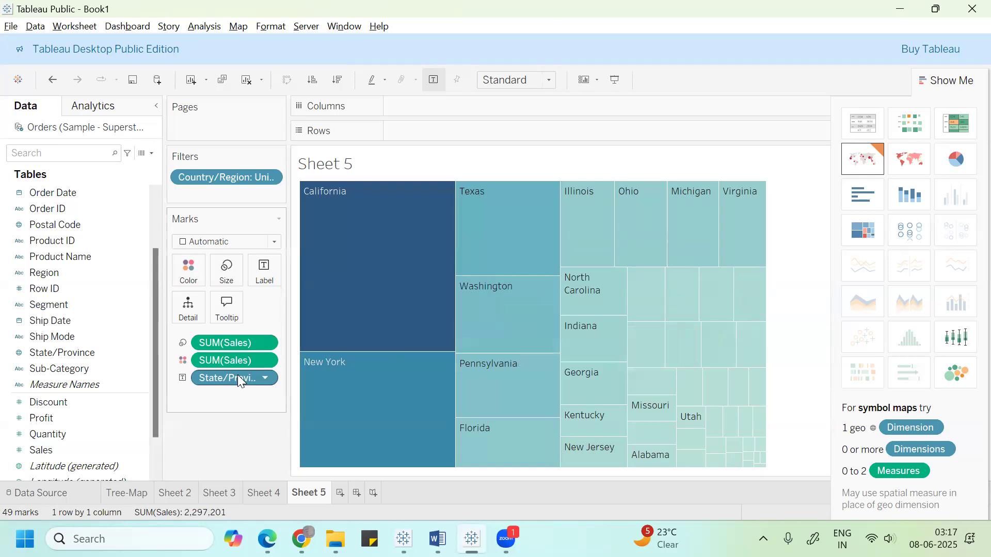
Step: Add another worksheet to Book1 and filter its Country/Region field to United States only
{"action": "left_click", "coordinate": [338, 494]}
{"action": "left_click", "coordinate": [101, 257]}
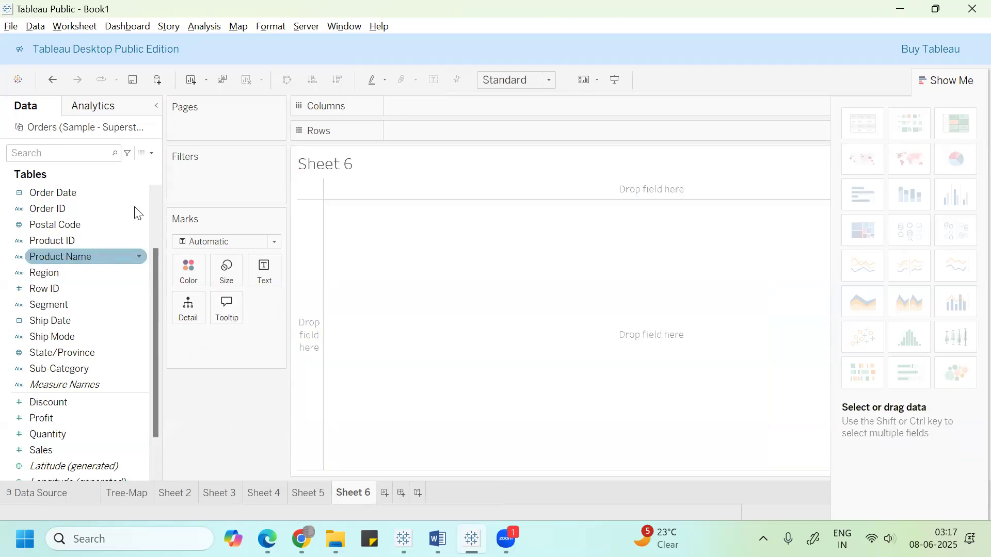
{"action": "scroll", "coordinate": [156, 211], "scroll_direction": "up", "scroll_amount": 3}
{"action": "left_click", "coordinate": [105, 225]}
{"action": "left_click_drag", "start_coordinate": [105, 226], "coordinate": [240, 172]}
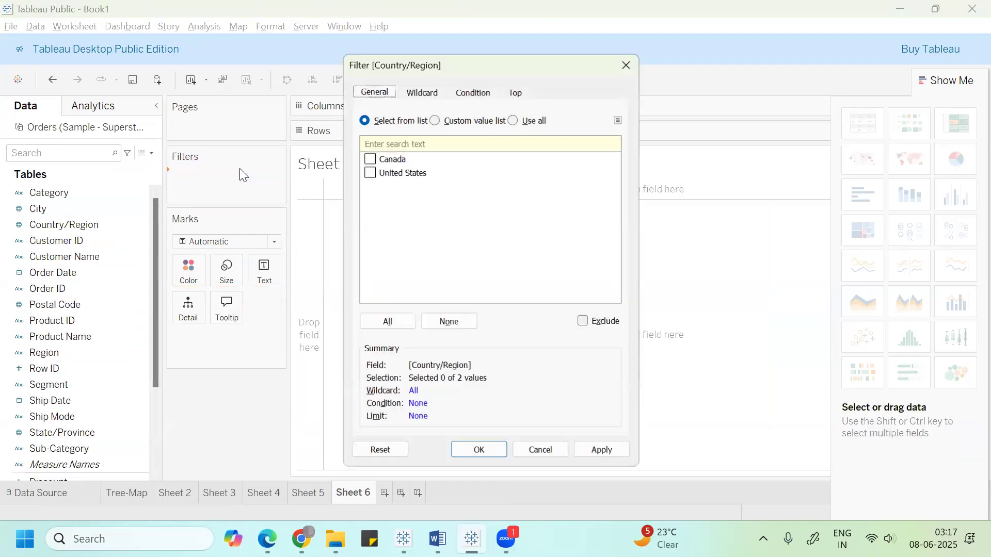
{"action": "left_click", "coordinate": [368, 172]}
{"action": "left_click", "coordinate": [598, 450]}
{"action": "left_click", "coordinate": [475, 455]}
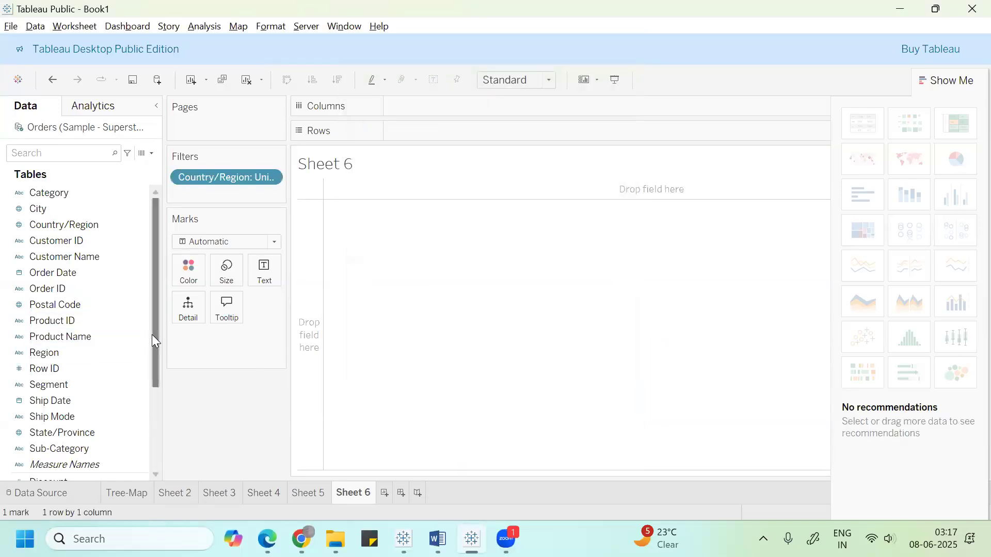
Step: Show the State/Province names as text on Sheet 6, and move the field to rows to list them
{"action": "scroll", "coordinate": [154, 374], "scroll_direction": "down", "scroll_amount": 1}
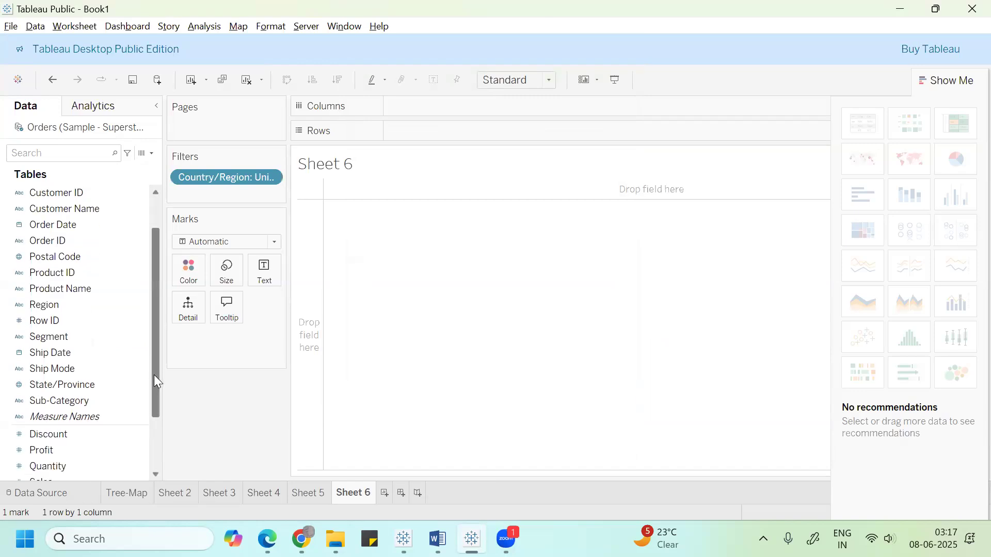
{"action": "left_click_drag", "start_coordinate": [102, 384], "coordinate": [281, 265]}
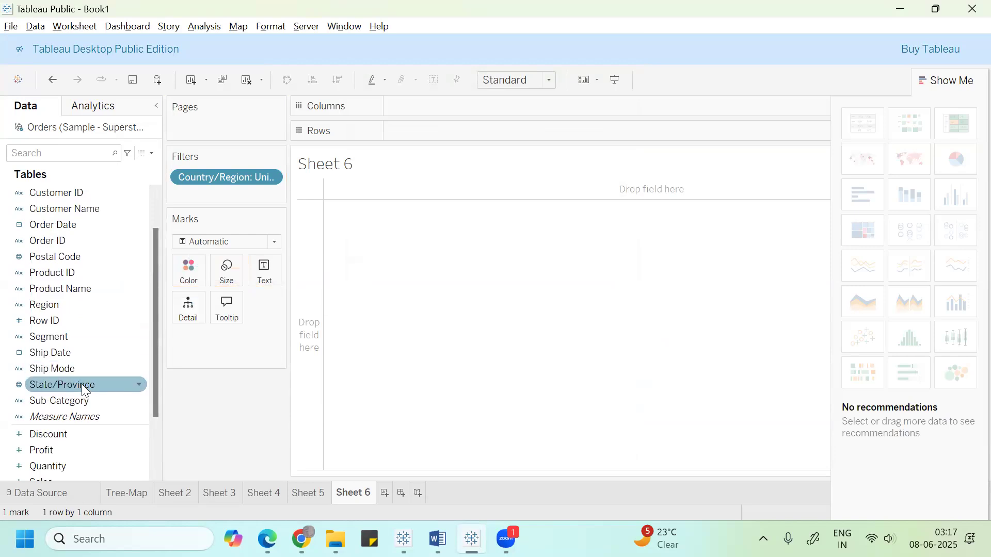
{"action": "left_click_drag", "start_coordinate": [82, 384], "coordinate": [266, 269]}
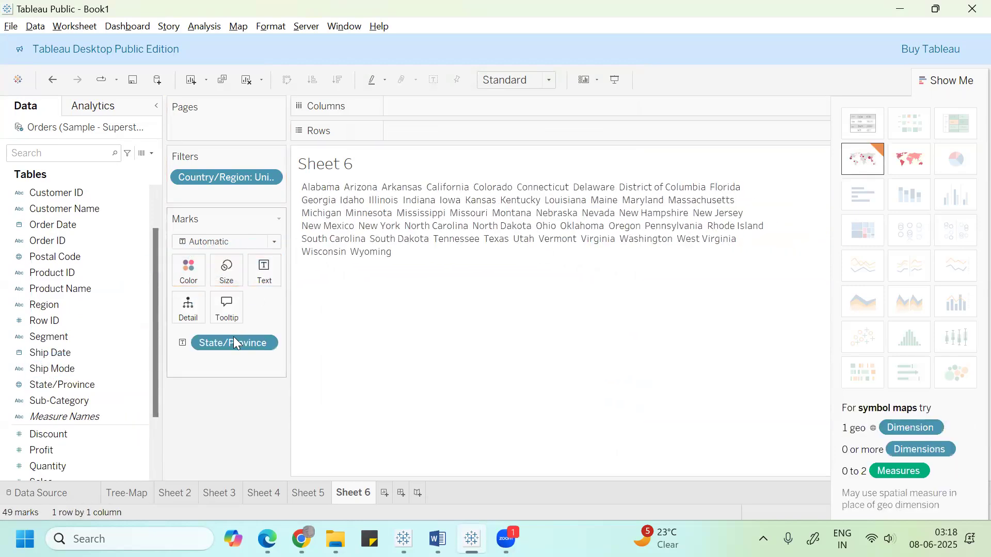
{"action": "left_click_drag", "start_coordinate": [232, 343], "coordinate": [438, 132]}
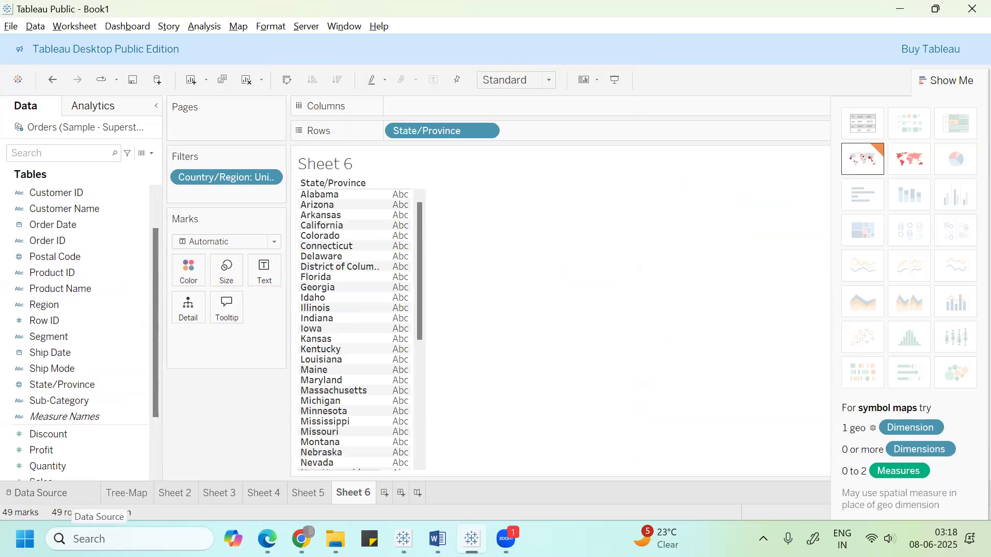
Step: Turn the Sheet 5 treemap into a word cloud with Text marks and fit it to Entire View
{"action": "left_click", "coordinate": [311, 488]}
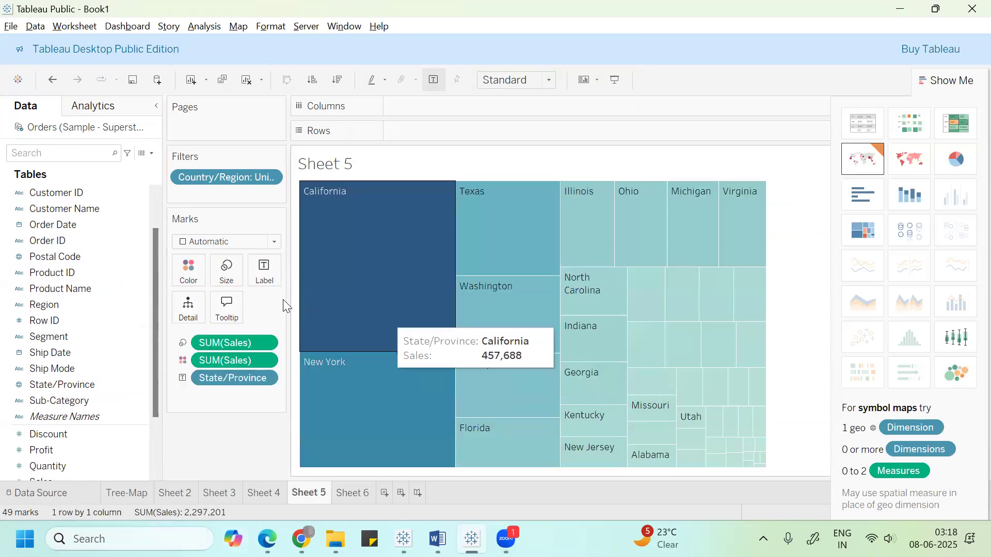
{"action": "left_click", "coordinate": [235, 245]}
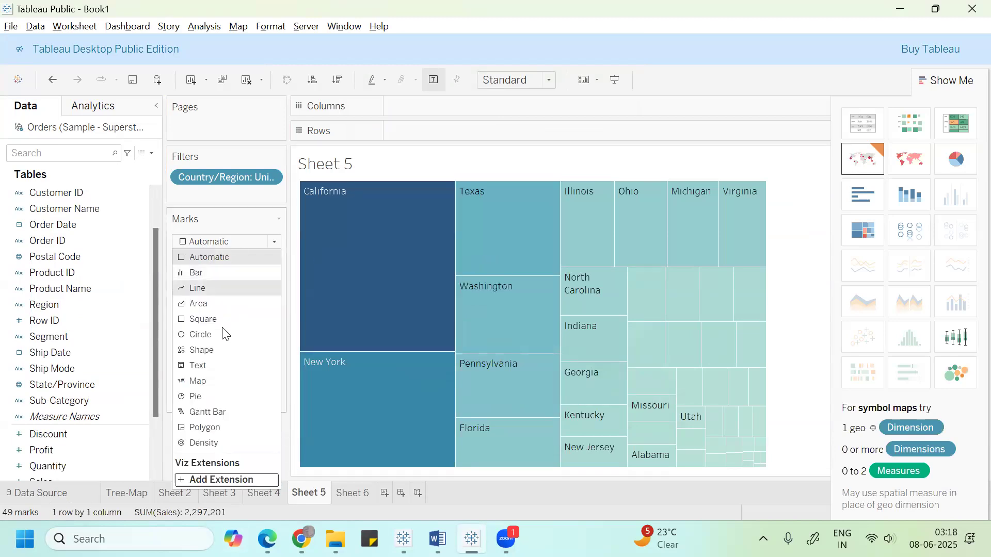
{"action": "left_click", "coordinate": [213, 365]}
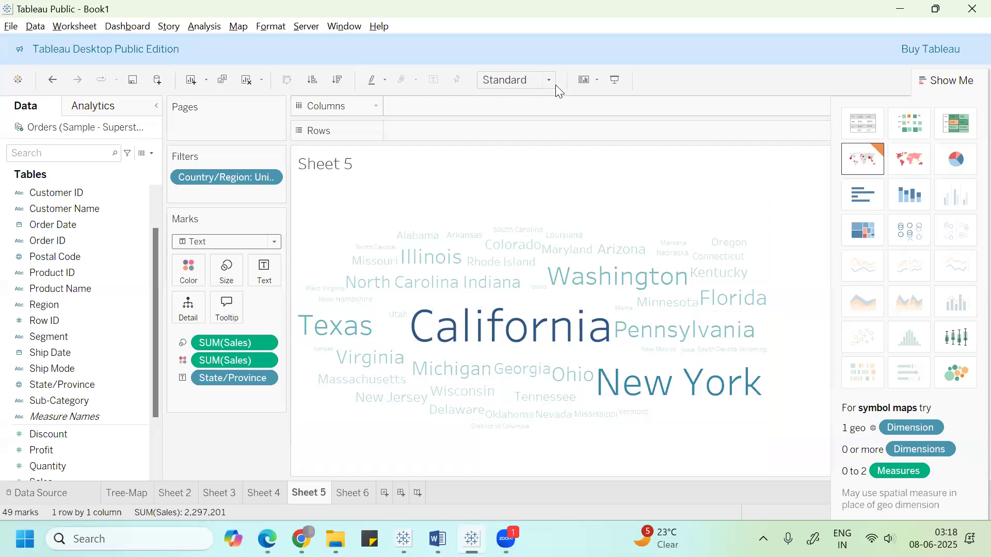
{"action": "left_click", "coordinate": [946, 80]}
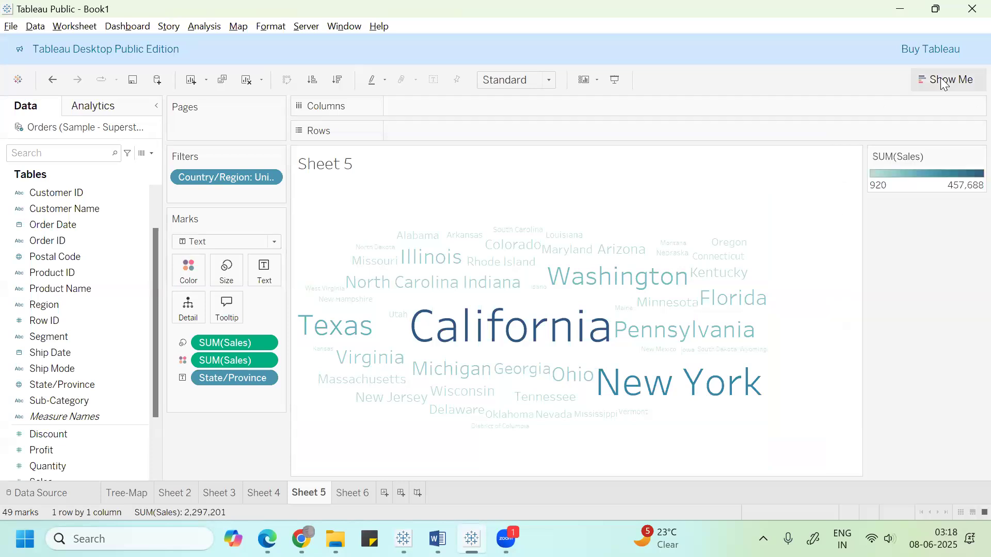
{"action": "left_click", "coordinate": [548, 80]}
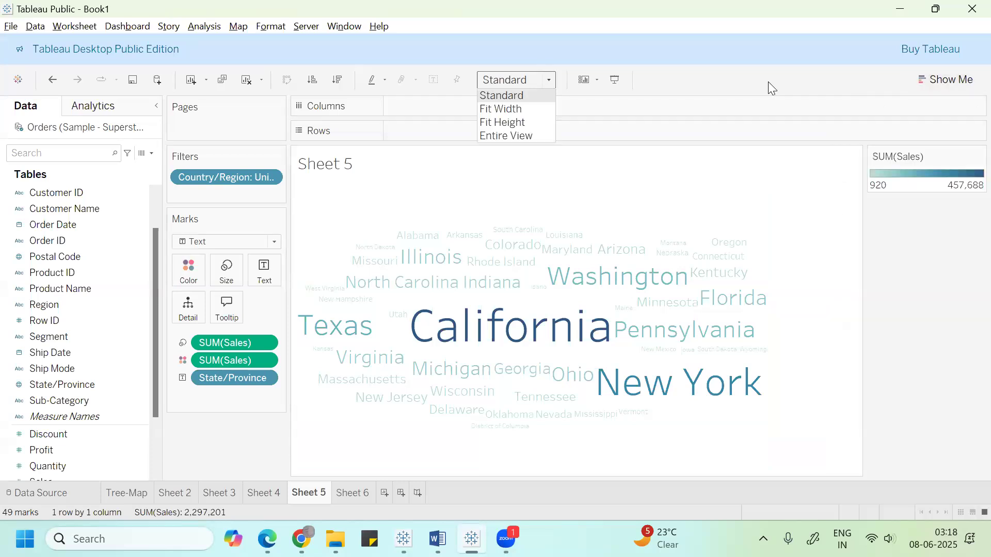
{"action": "left_click", "coordinate": [535, 135]}
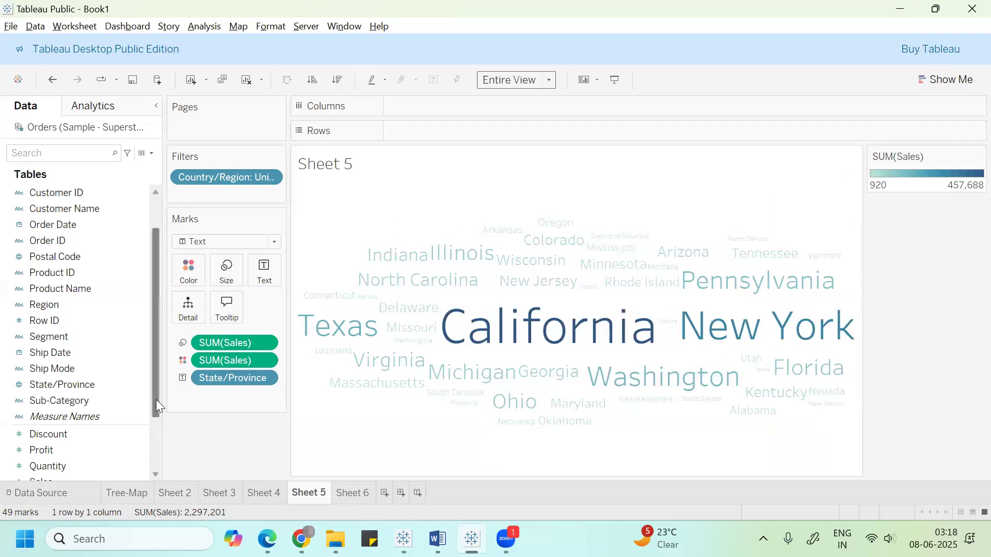
Step: Color the state names in the Sheet 5 word cloud by Profit instead of Sales
{"action": "left_click_drag", "start_coordinate": [156, 404], "coordinate": [153, 454]}
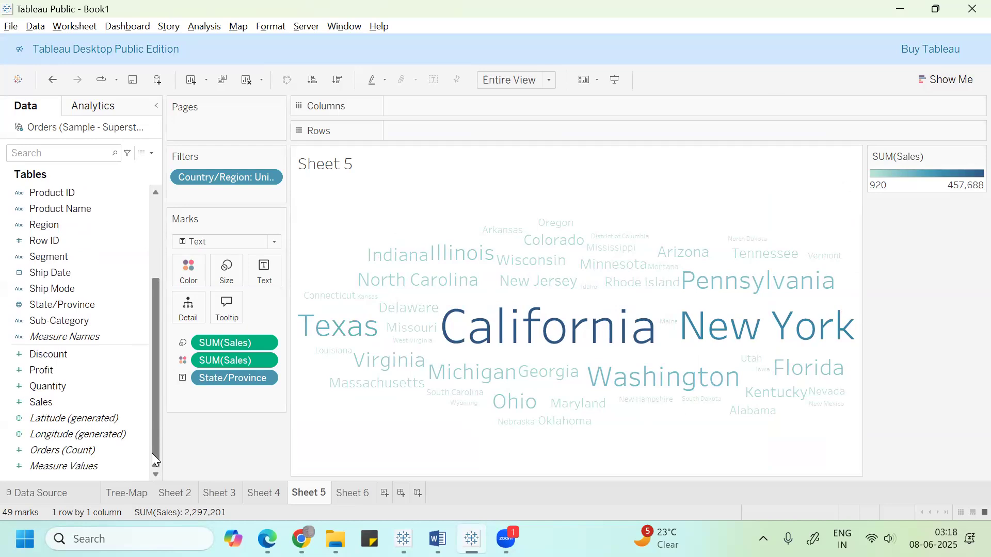
{"action": "left_click", "coordinate": [65, 370]}
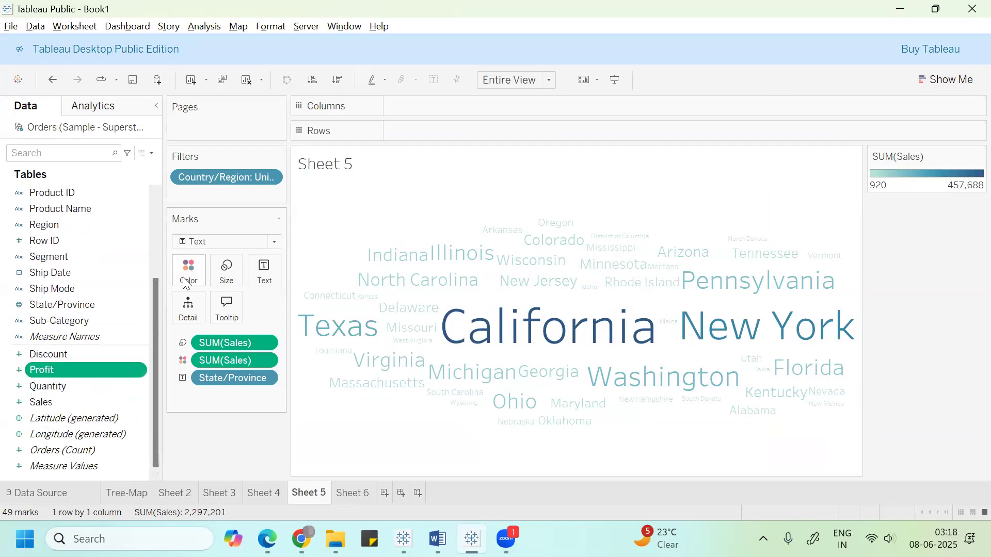
{"action": "left_click_drag", "start_coordinate": [175, 255], "coordinate": [195, 264]}
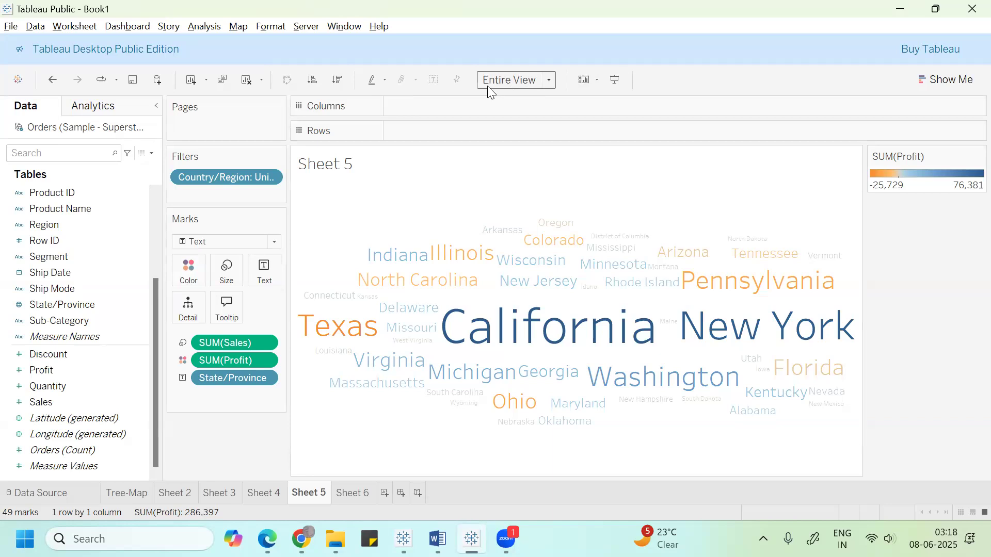
Step: View the Sheet 5 word cloud in presentation mode, inspect North Carolina's details, and return to editing
{"action": "left_click", "coordinate": [609, 84]}
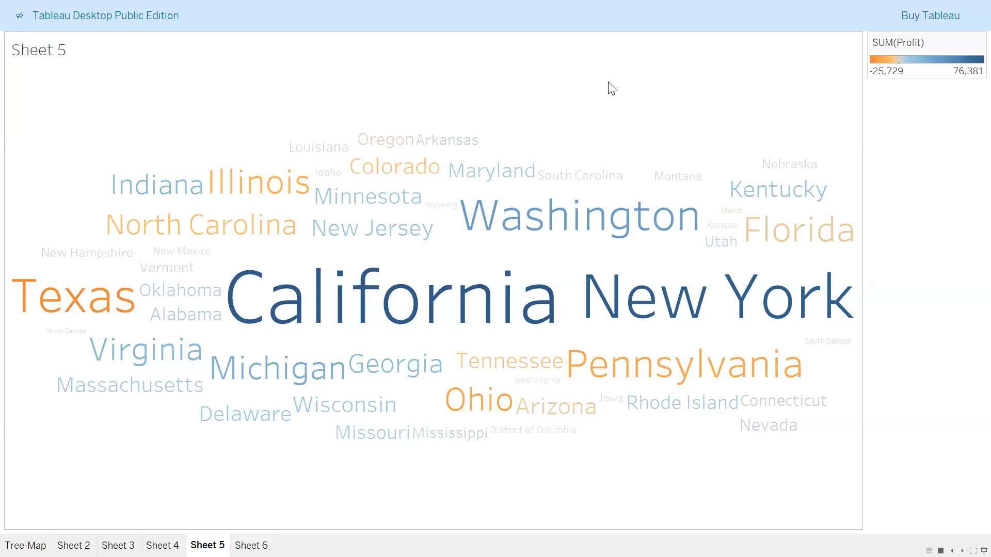
{"action": "mouse_move", "coordinate": [187, 212]}
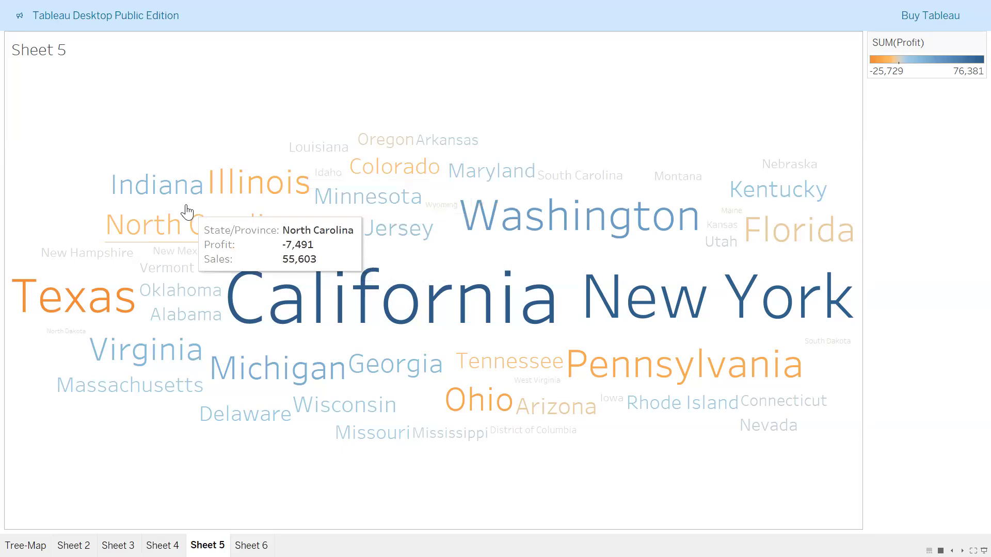
{"action": "key", "text": "Escape"}
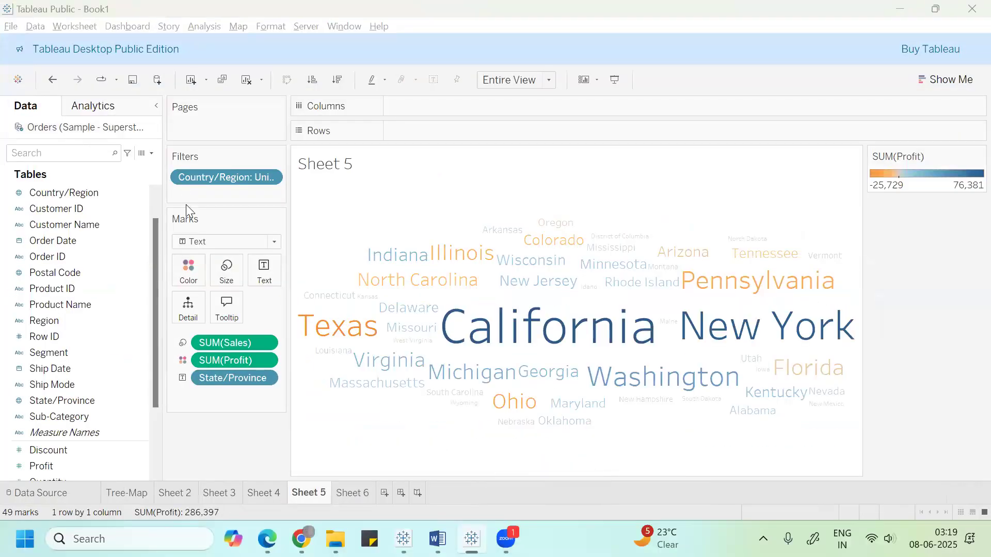
Step: Switch to the 49 Charts workbook and view the Word Cloud/World Map (2) and Filled Map examples, returning to the second word cloud
{"action": "key", "text": "alt+Tab"}
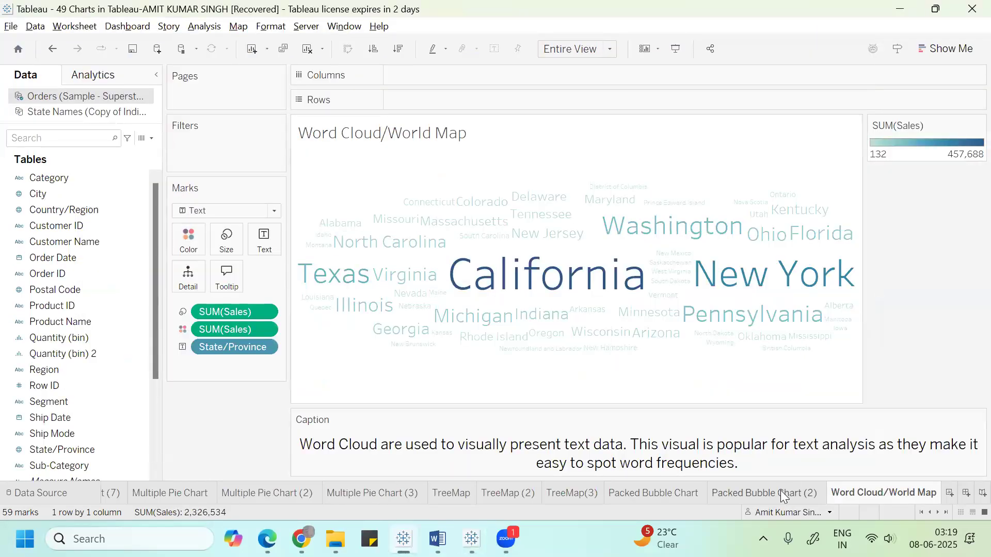
{"action": "key", "text": "ctrl+Tab"}
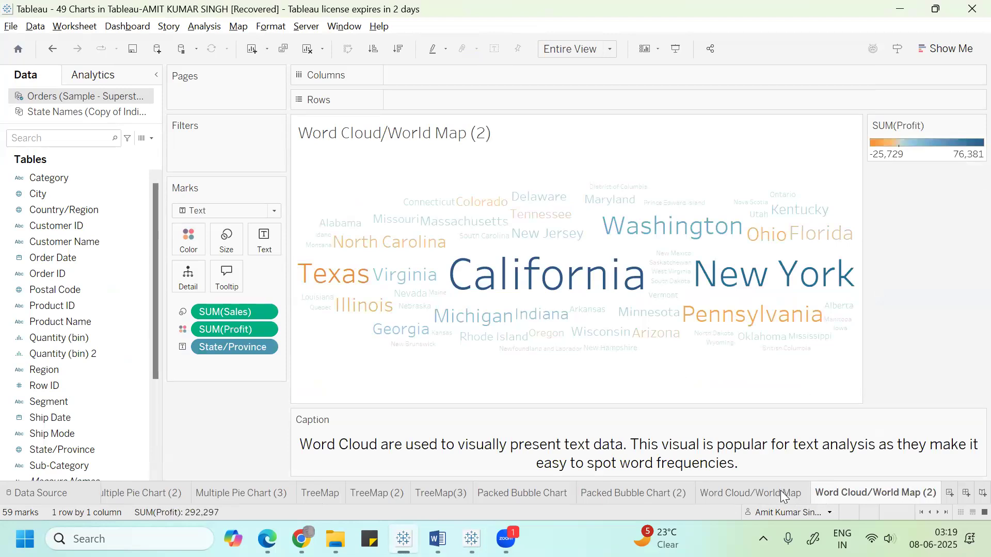
{"action": "key", "text": "ctrl+Tab"}
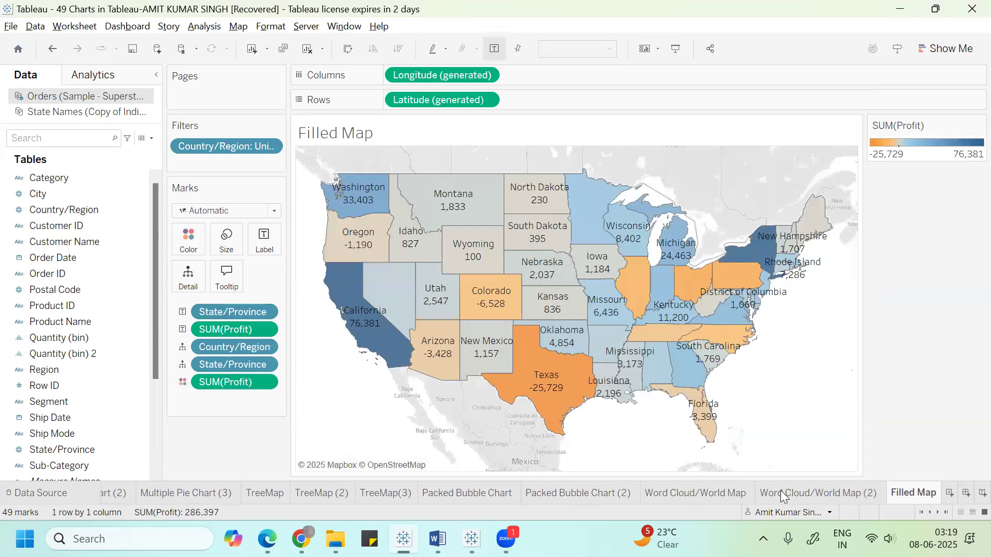
{"action": "key", "text": "ctrl+shift+Tab"}
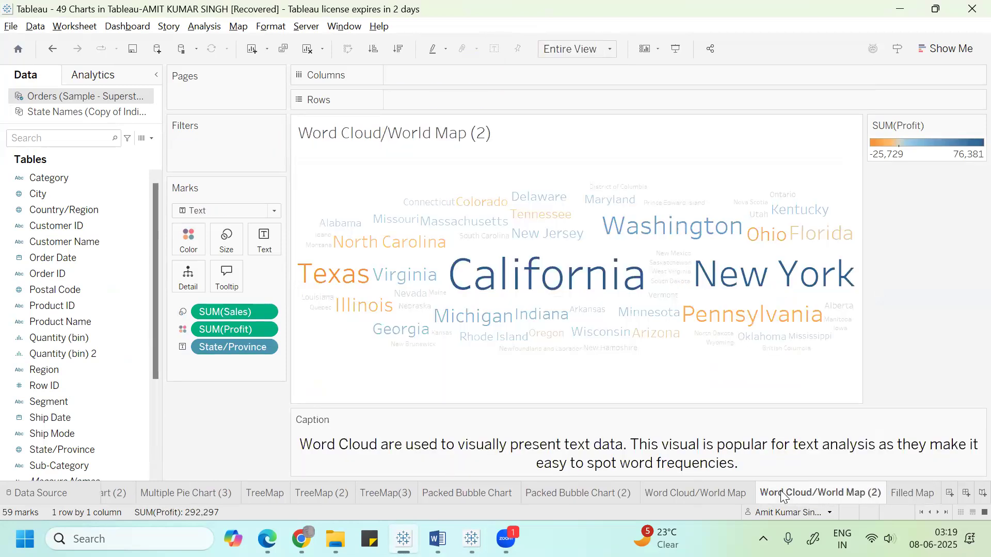